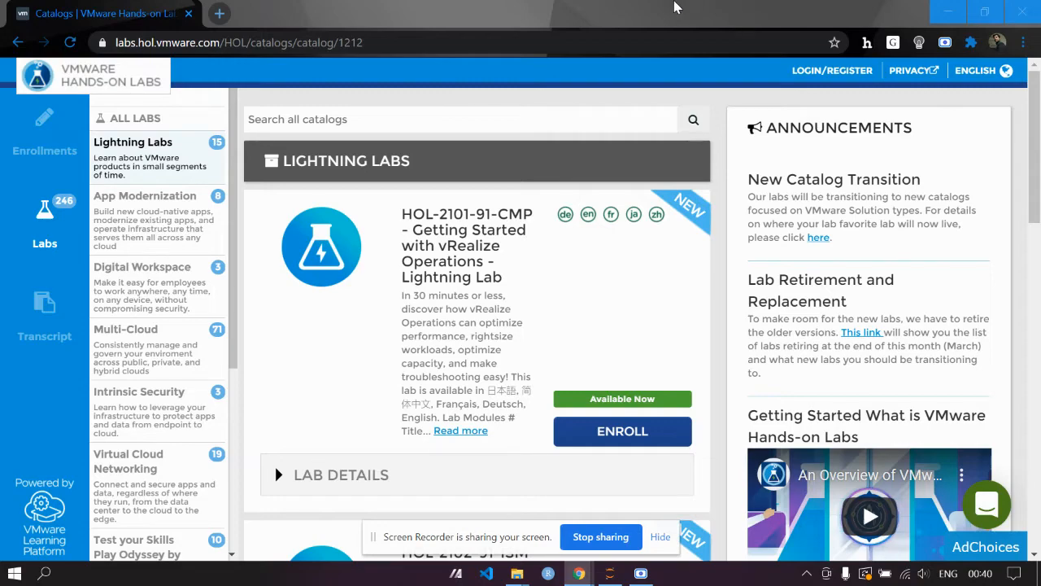
Search the lab catalog for 2210, enroll in HOL-2210-01-SDC Virtualization 101, and log in with the saved account.
left_click(518, 120)
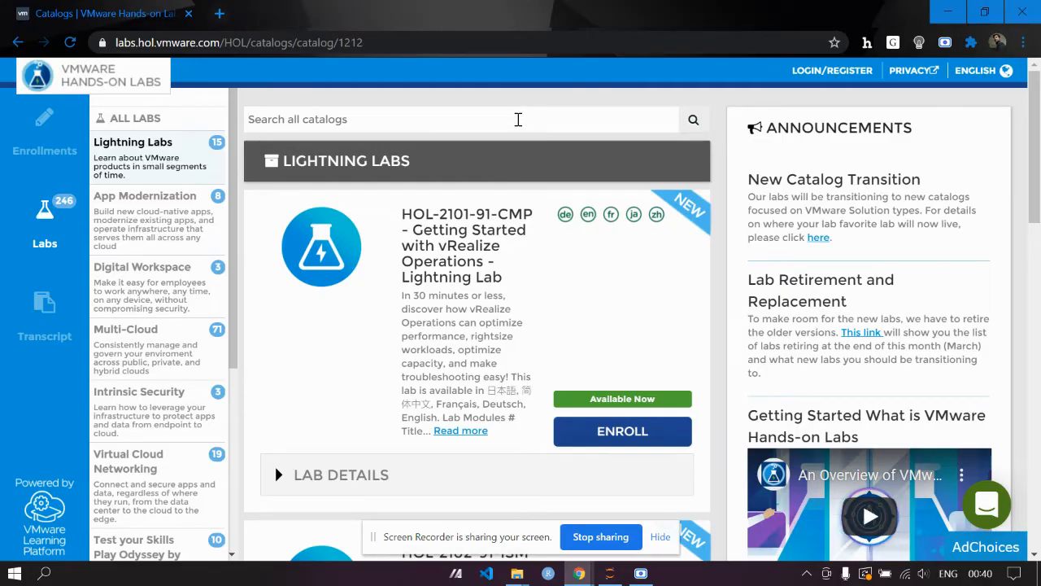
type("221")
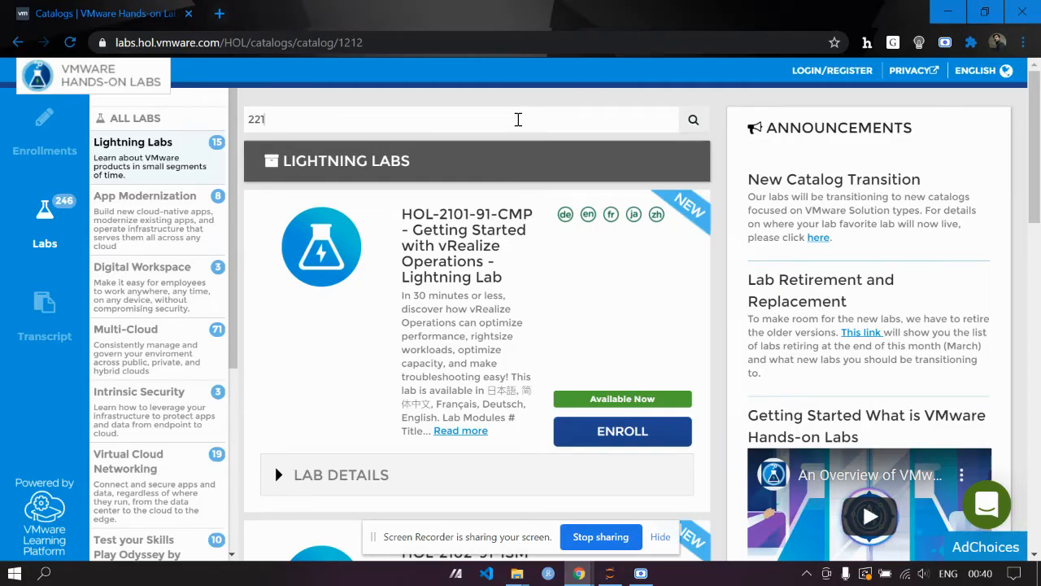
type("0")
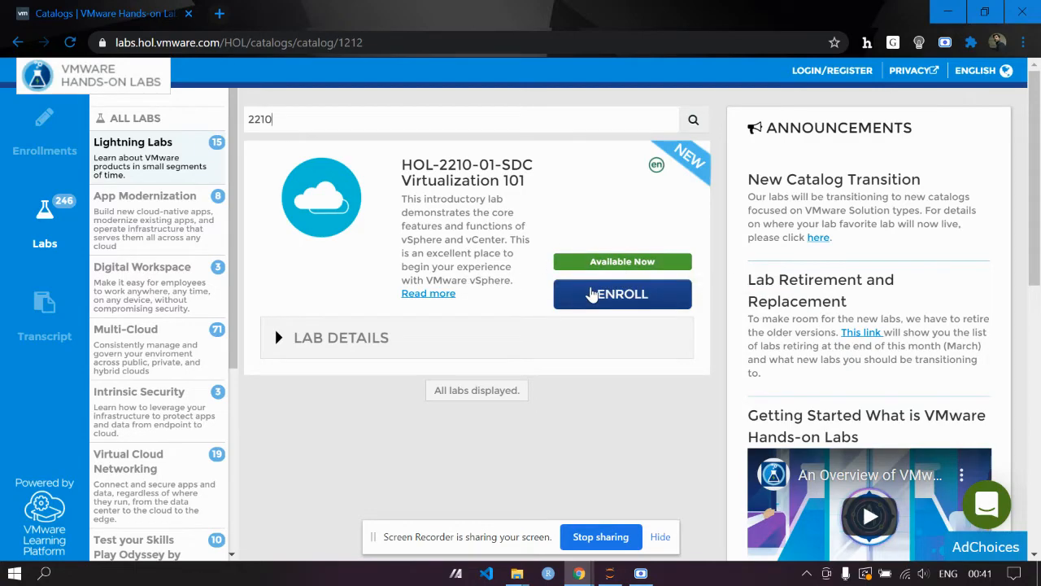
left_click(591, 294)
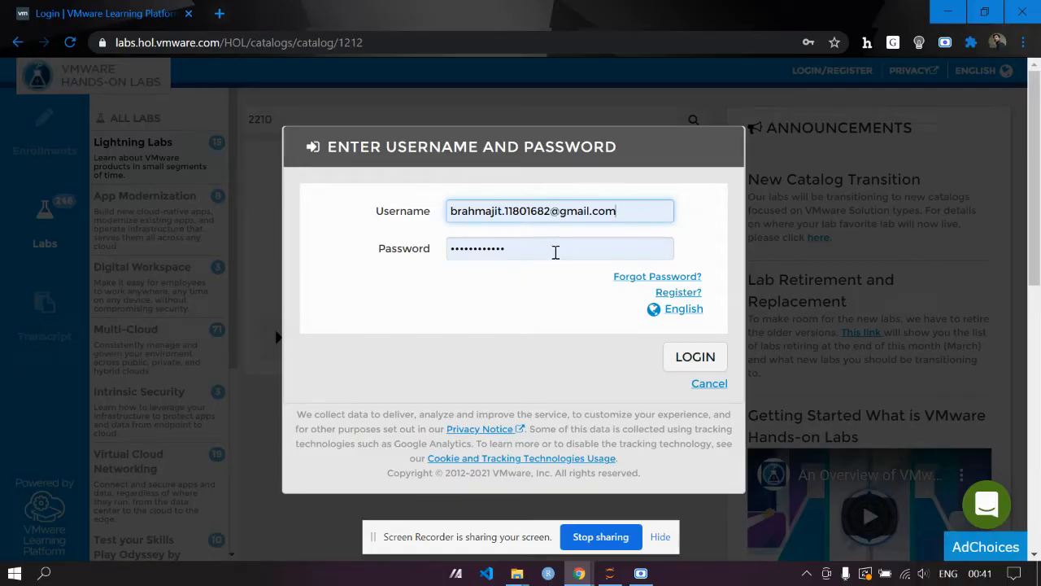
left_click(680, 355)
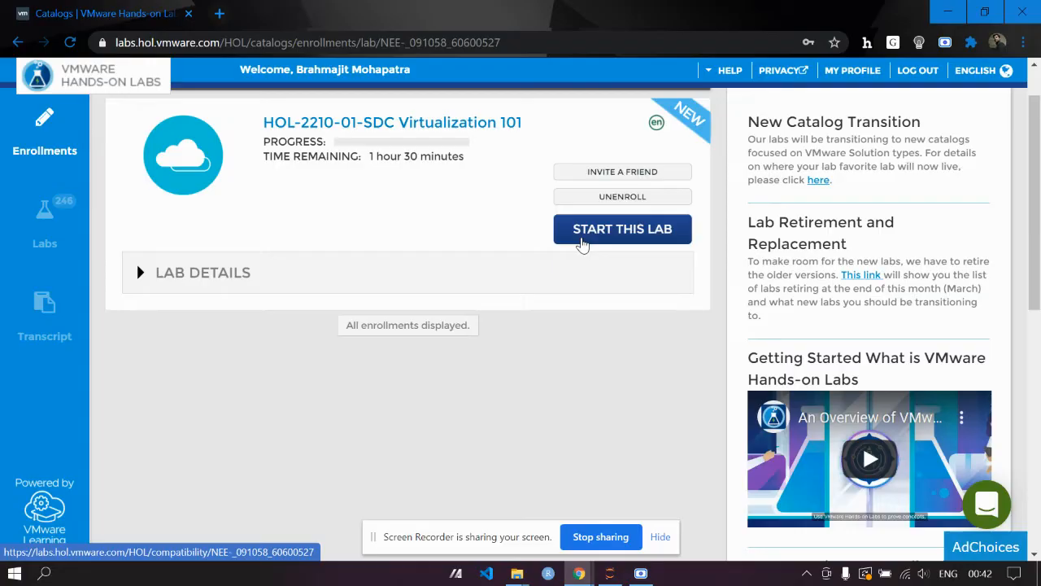
Start the enrolled Virtualization 101 lab, continuing past the browser compatibility page without running its tests.
left_click(583, 236)
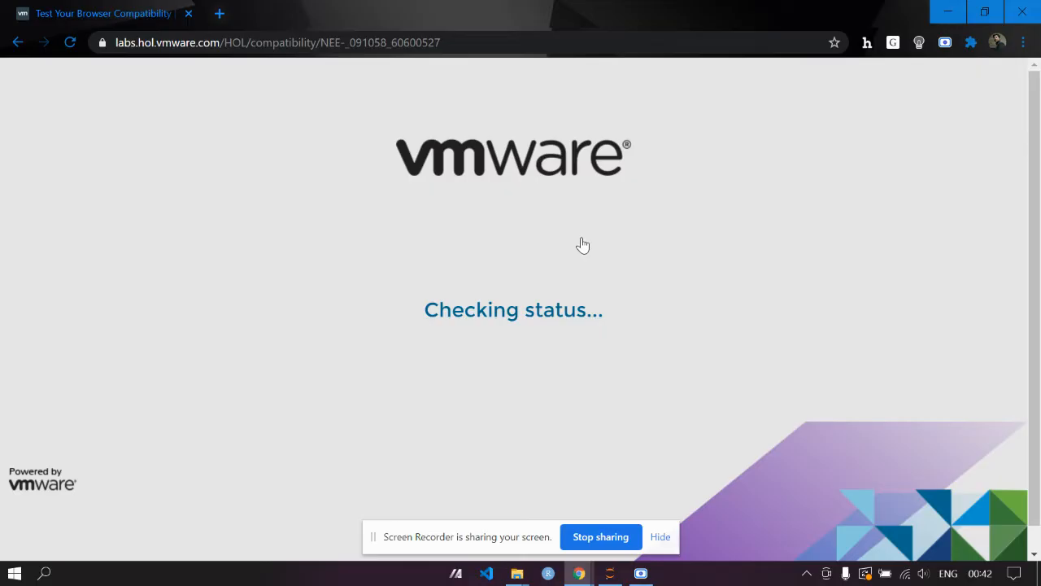
left_click(661, 536)
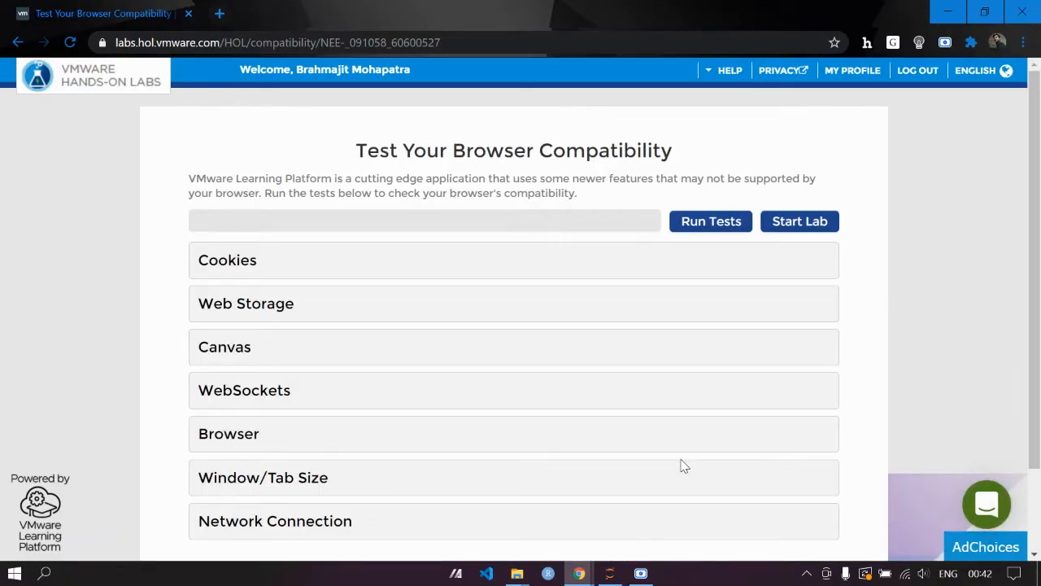
left_click(796, 234)
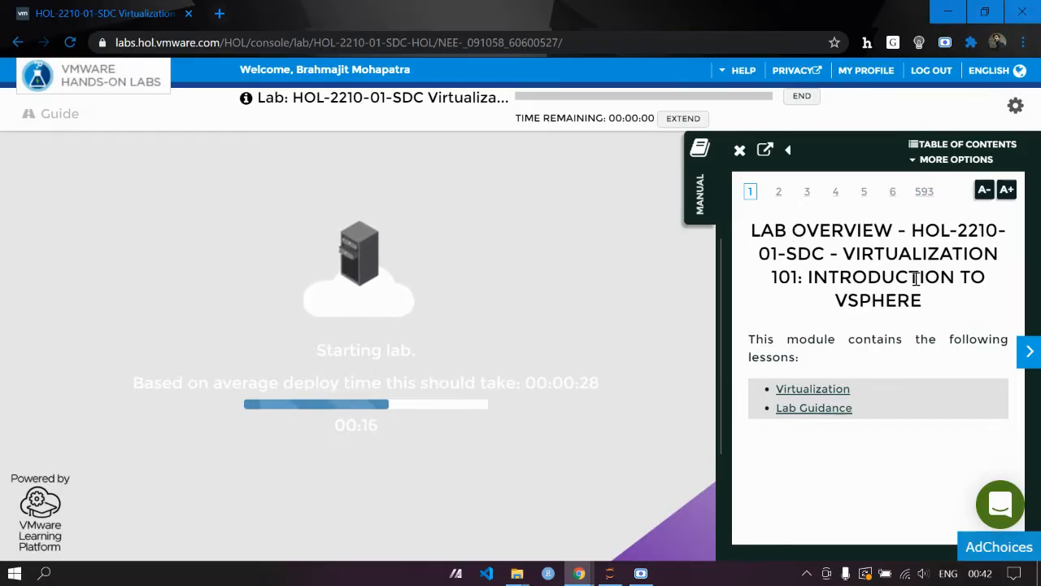
Page through the lab manual from the overview to the Partitioning page.
left_click(1030, 351)
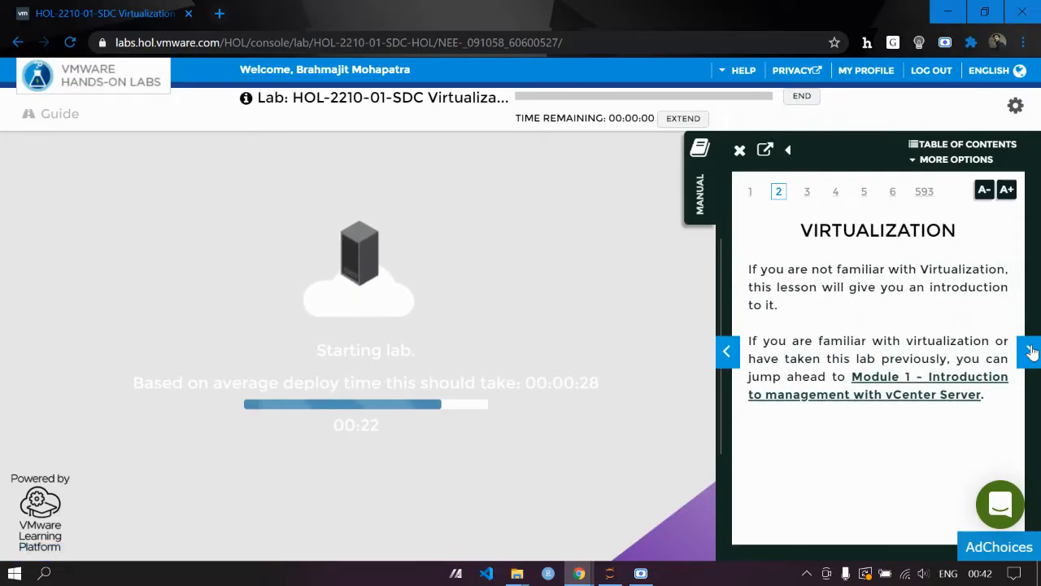
left_click(1029, 351)
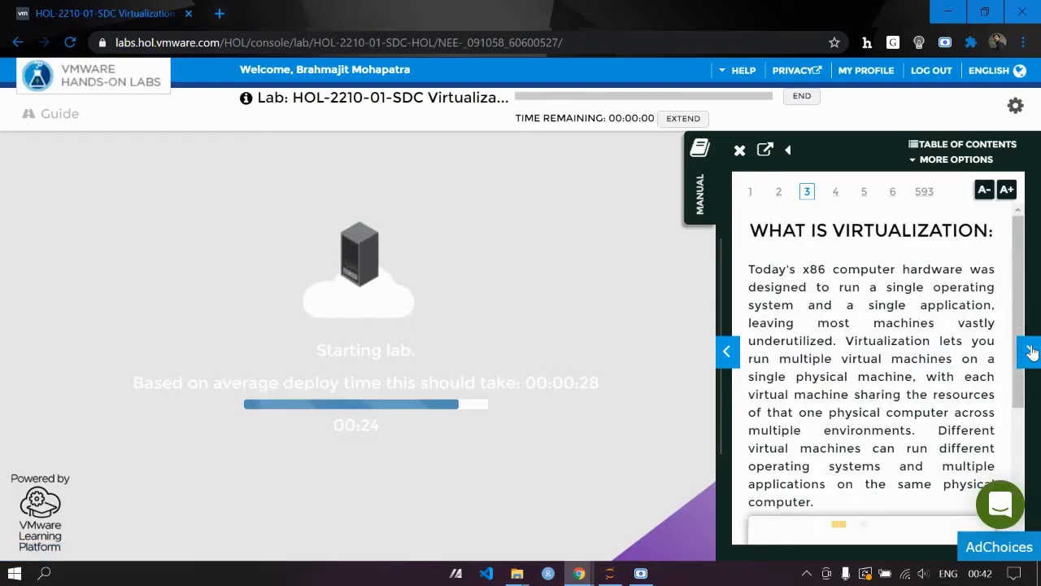
left_click(1030, 351)
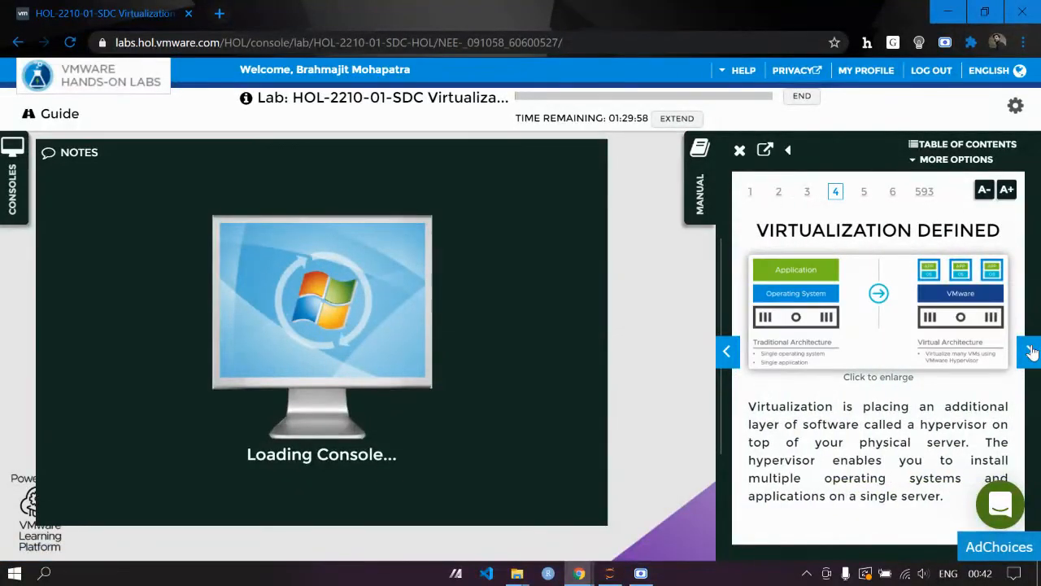
left_click(1029, 352)
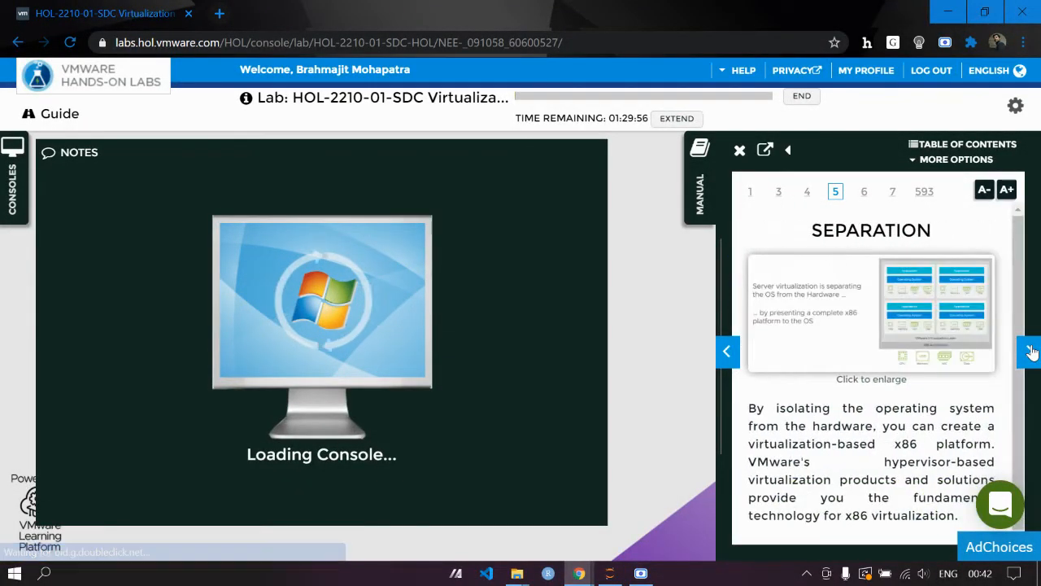
left_click(1030, 351)
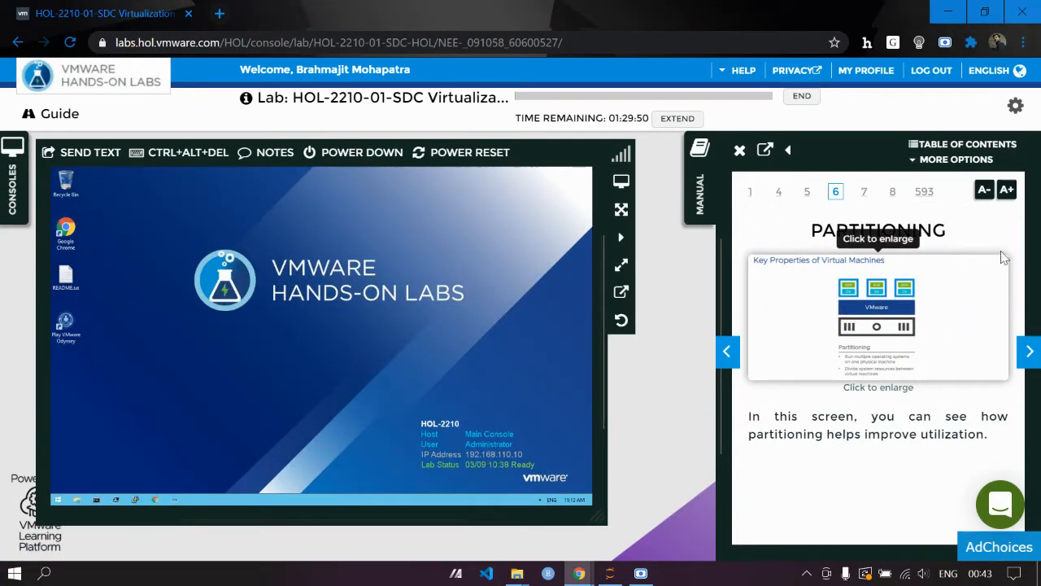
Close the lab manual and expand the console to fill the browser page.
left_click(740, 151)
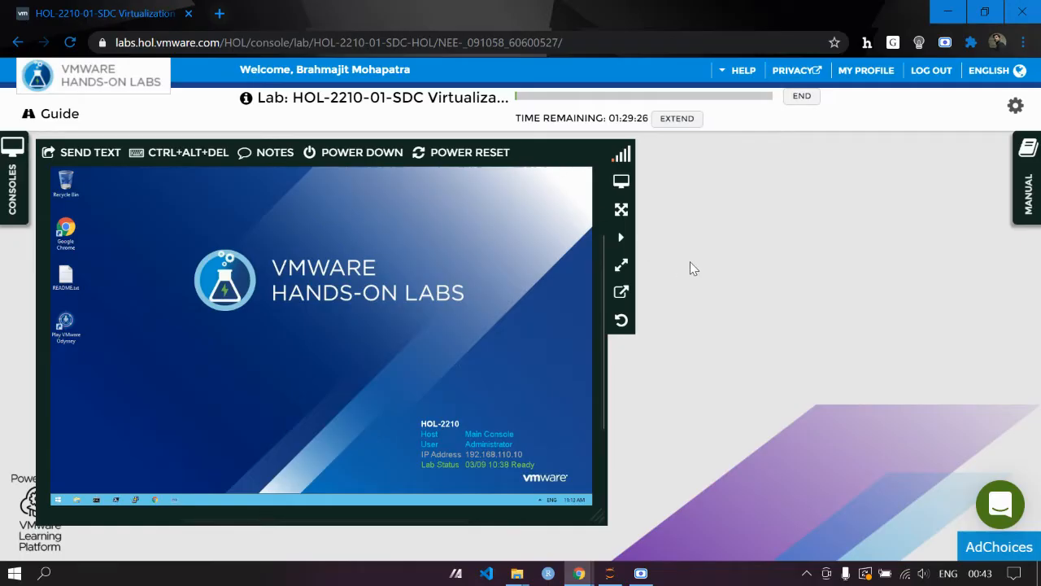
left_click(621, 210)
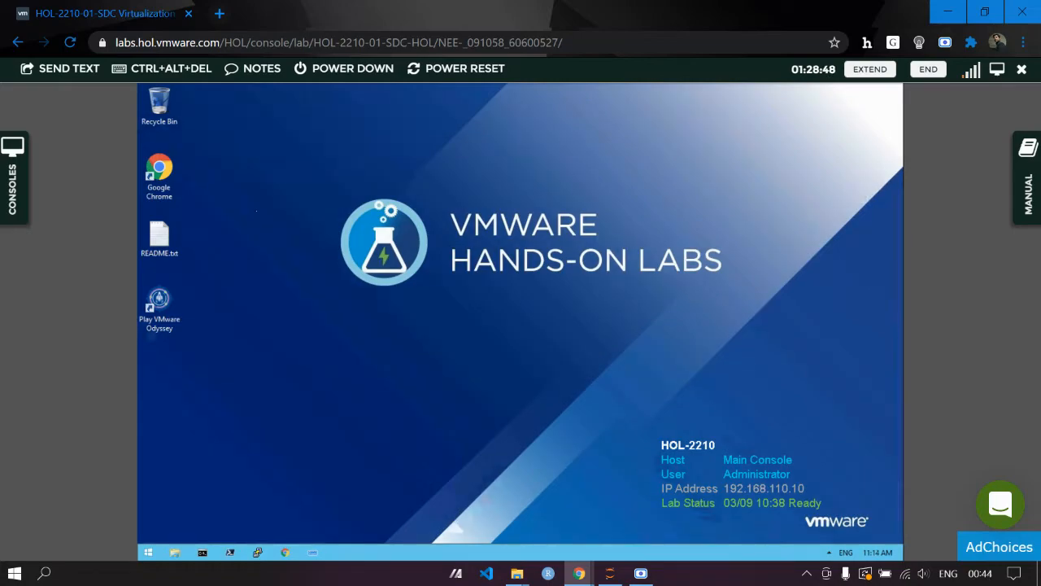
Open Google Chrome on the lab desktop and log in to VMware vSphere using Windows session authentication.
double_click(163, 181)
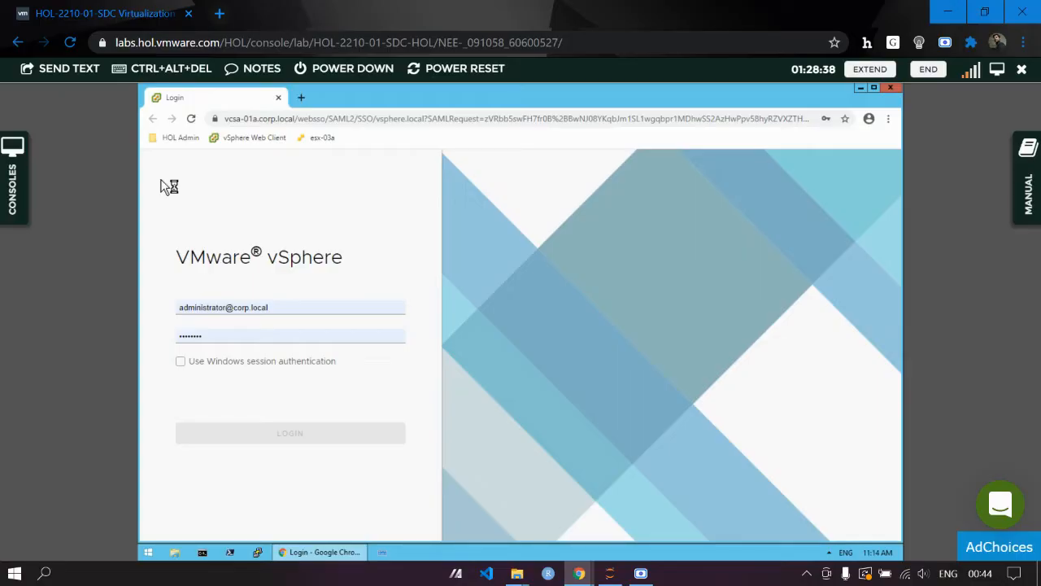
left_click(181, 362)
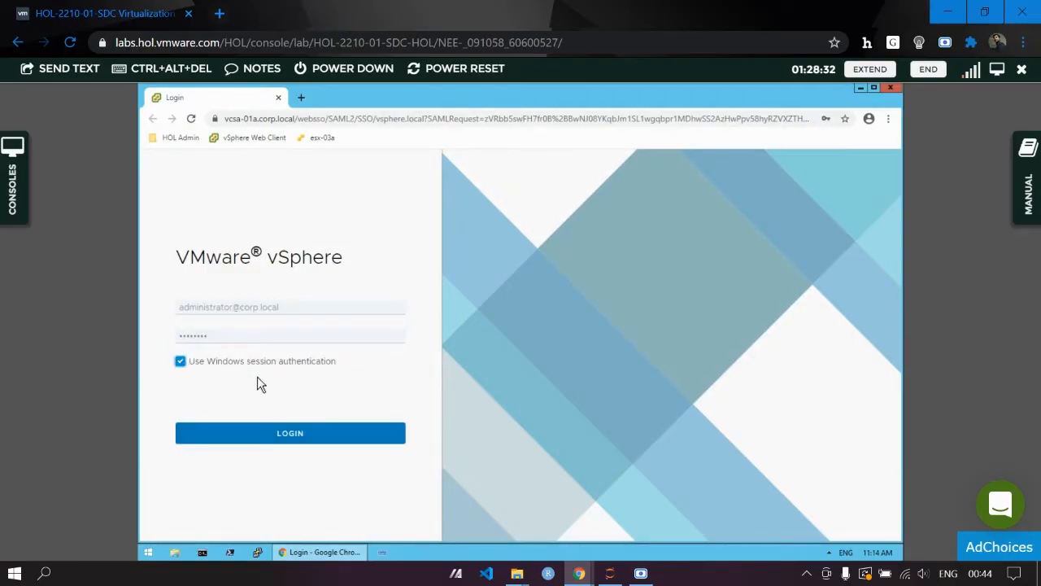
left_click(280, 446)
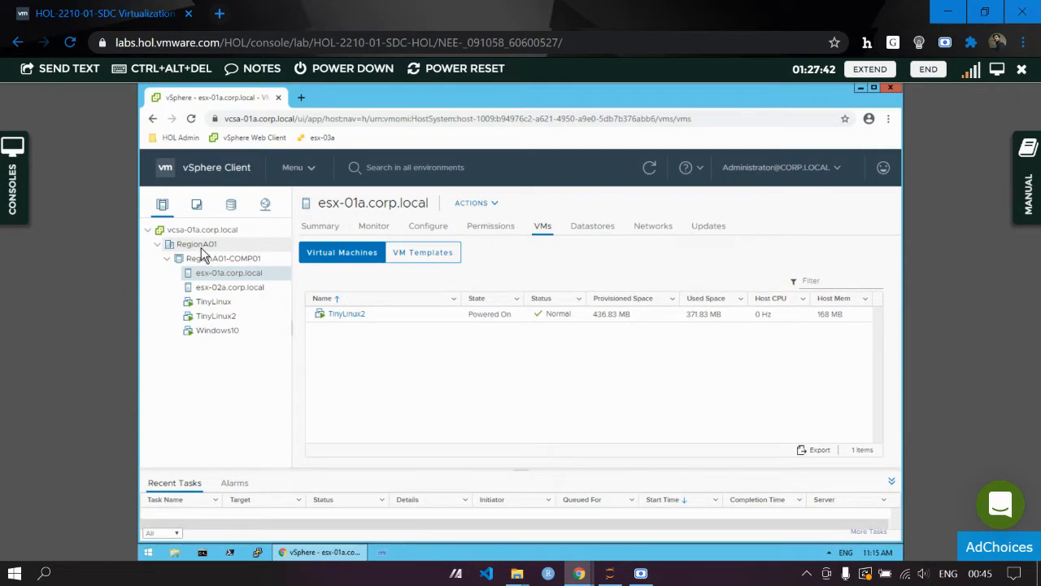
Review the summary, monitoring, configuration and virtual machine pages of host esx-01a.corp.local.
left_click(335, 232)
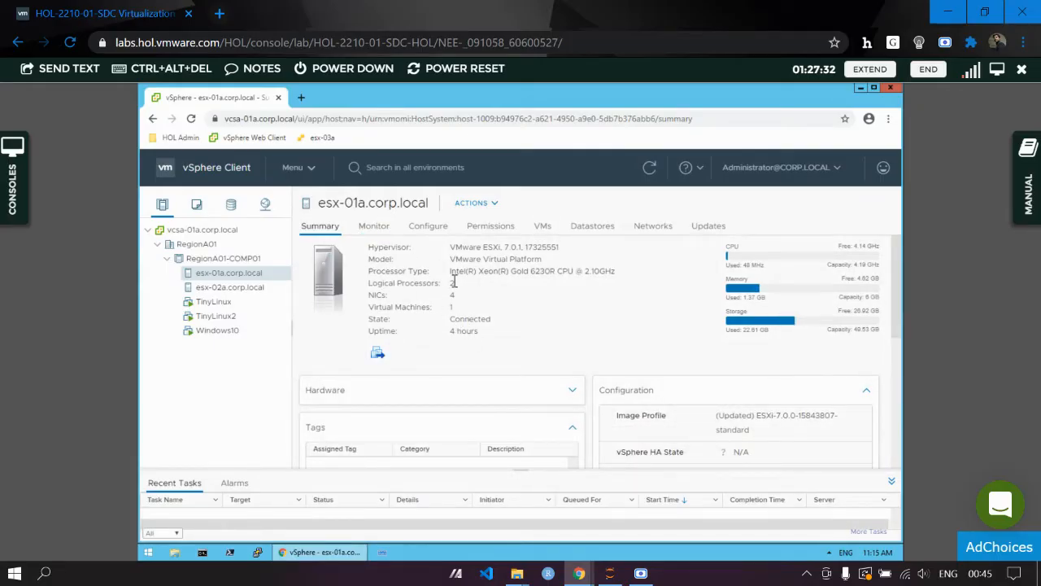
left_click(375, 229)
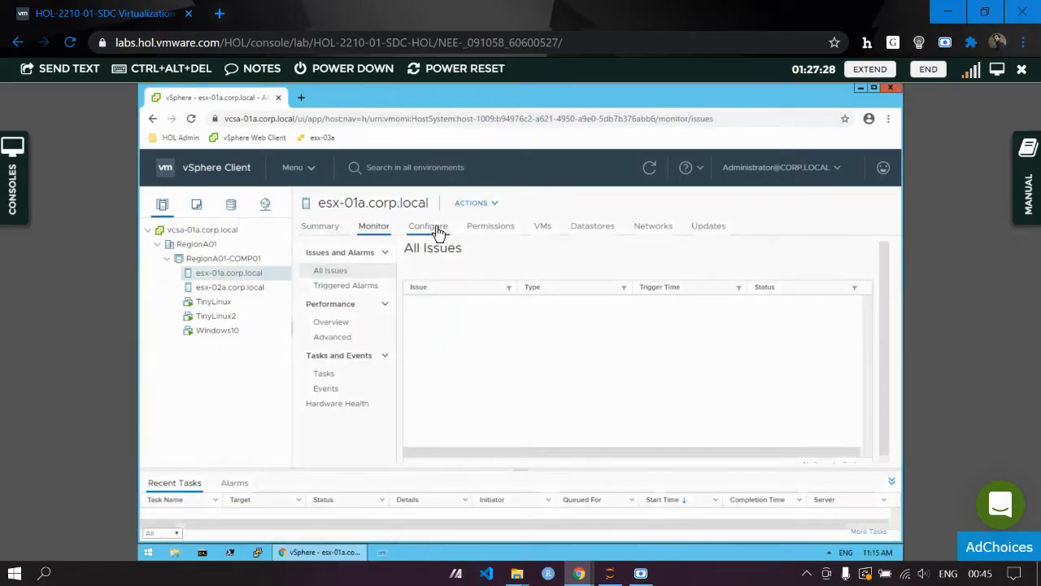
left_click(435, 230)
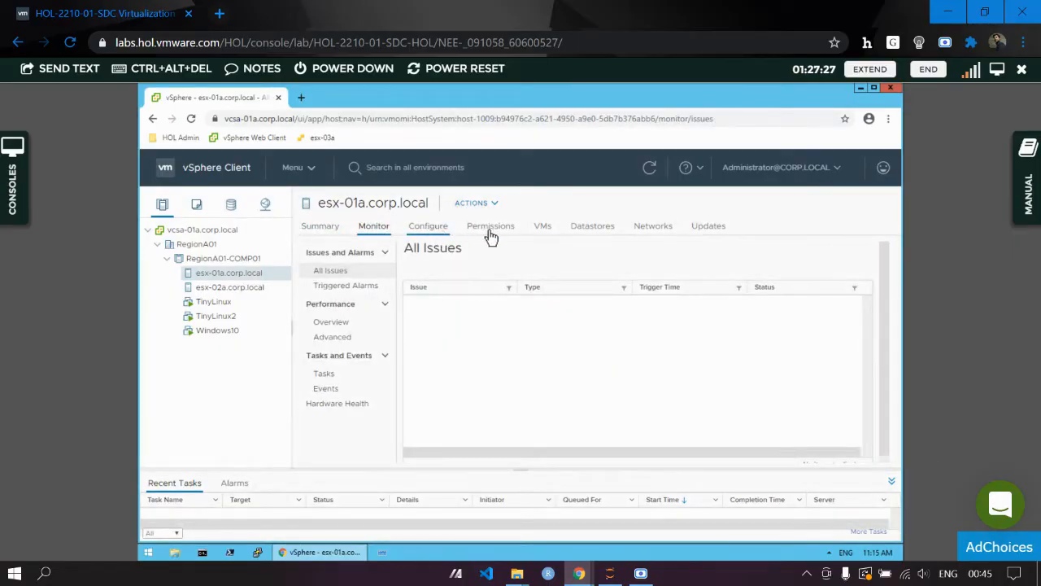
left_click(551, 232)
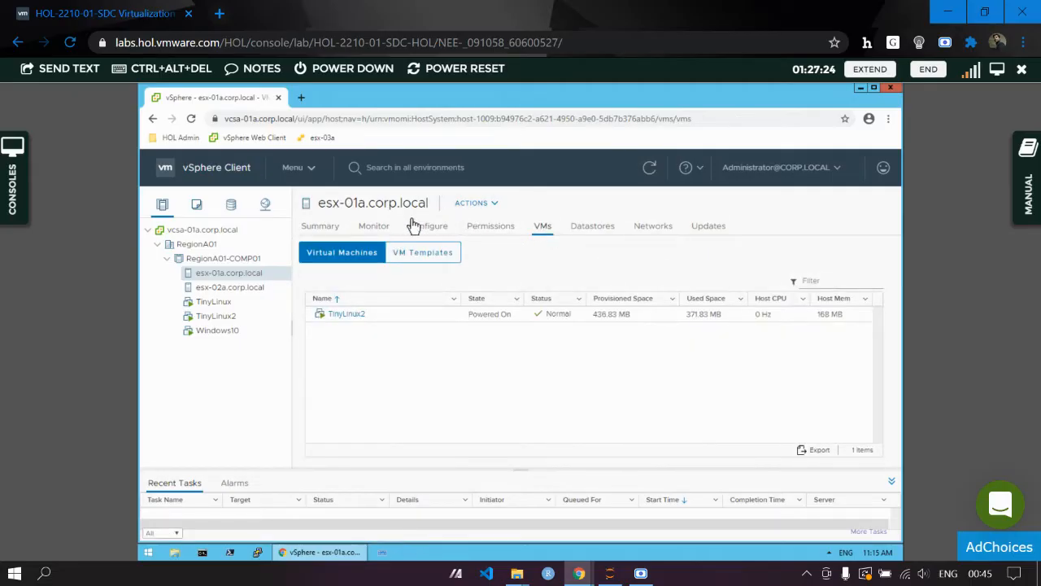
Switch the inventory to VMs and templates, select the RegionA01 datacenter, and expand its contents.
left_click(196, 205)
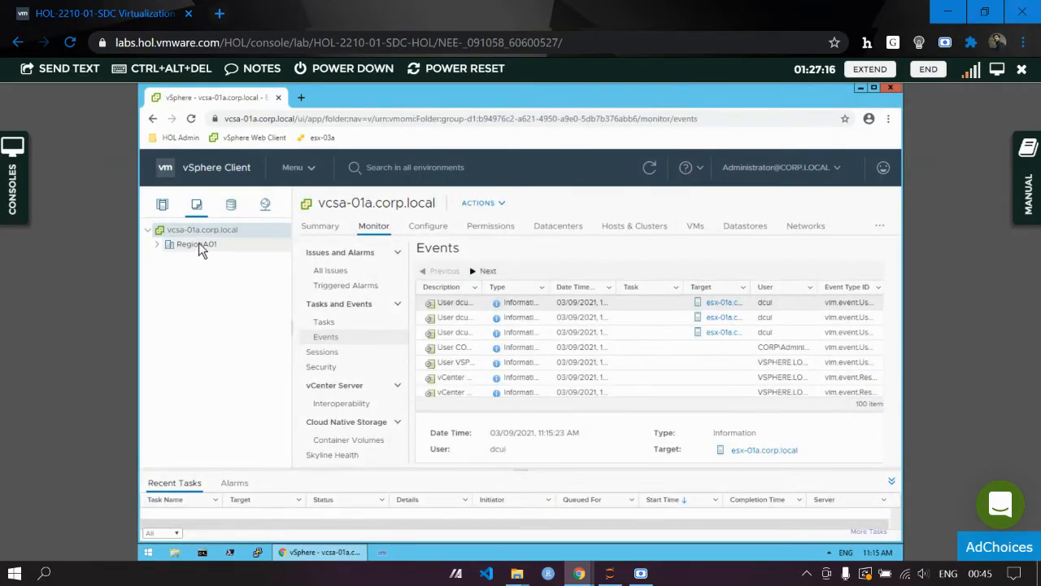
left_click(199, 244)
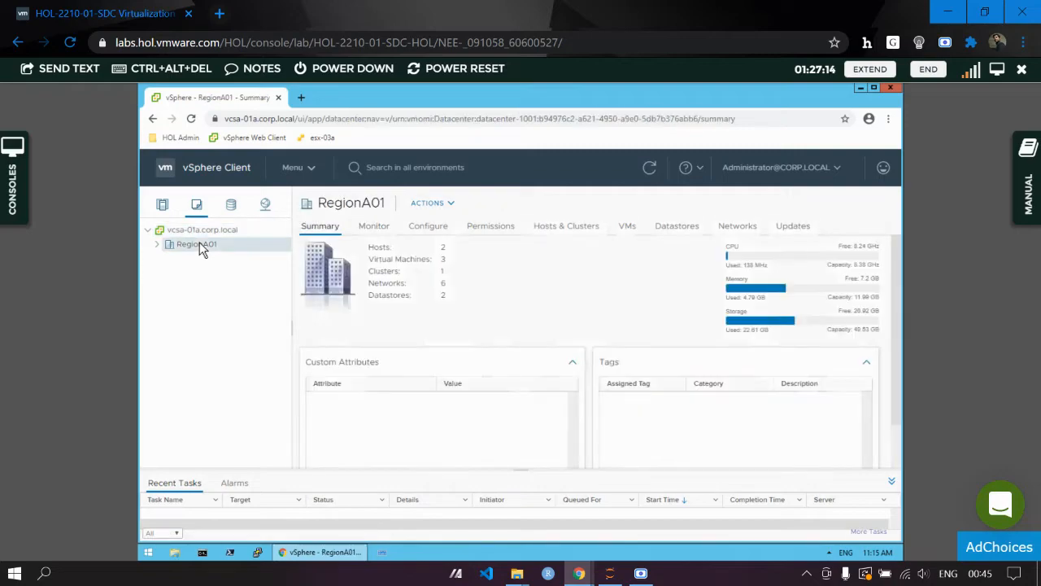
left_click(158, 244)
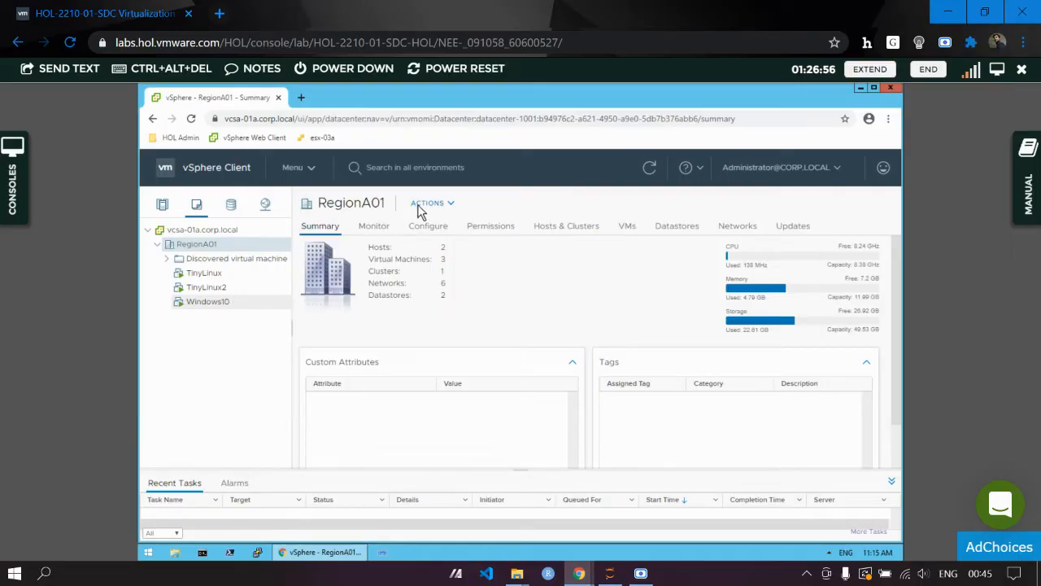
Start the New Virtual Machine wizard for RegionA01 and proceed with the Create a new virtual machine type.
left_click(441, 202)
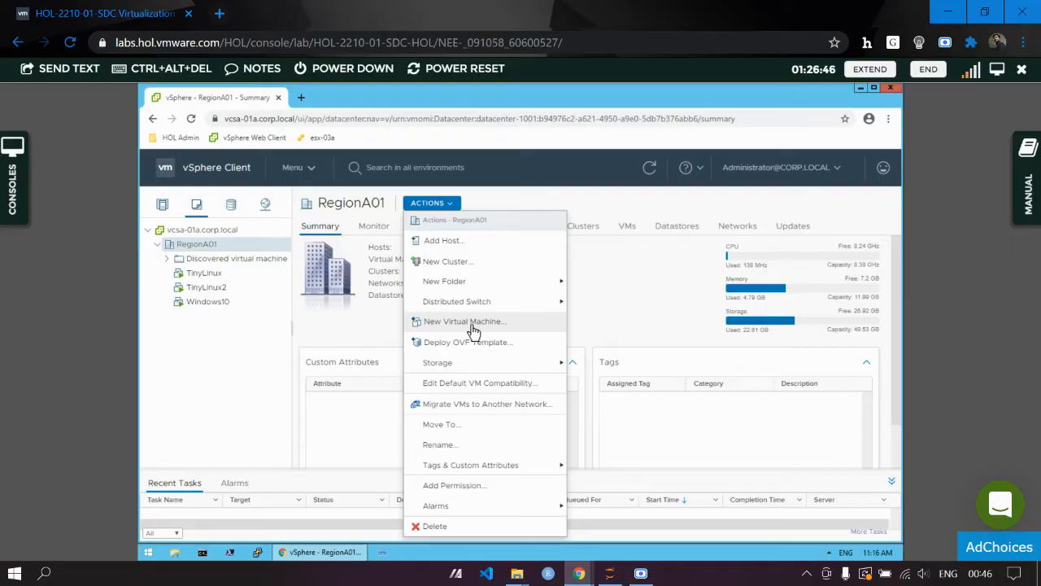
left_click(462, 321)
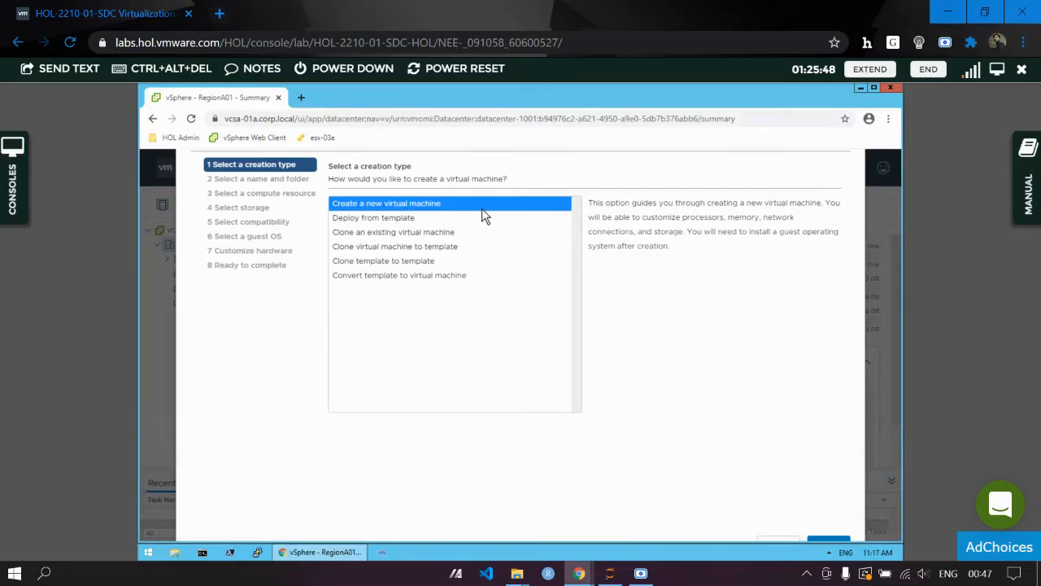
left_click(830, 542)
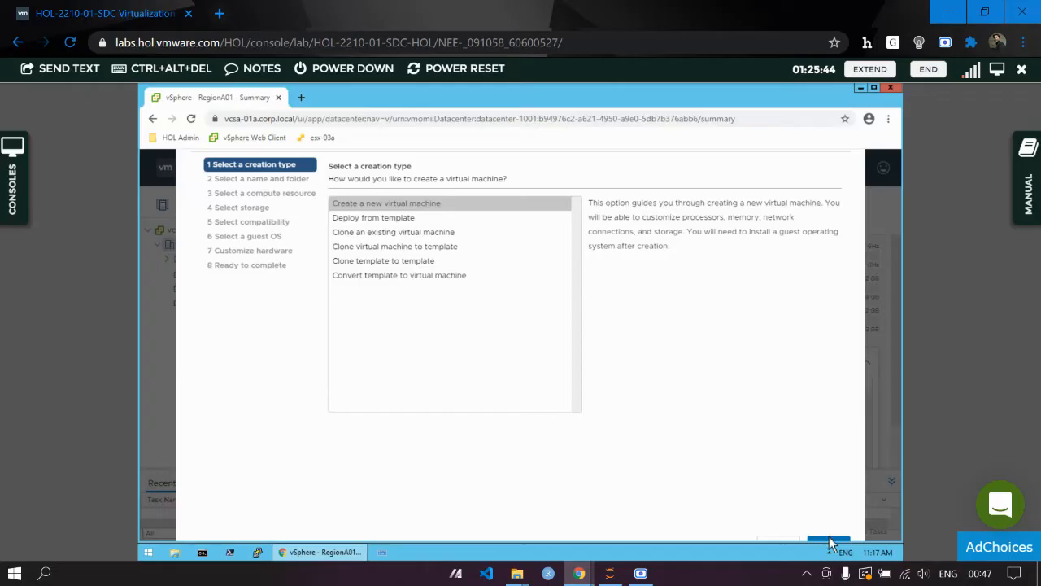
left_click(830, 541)
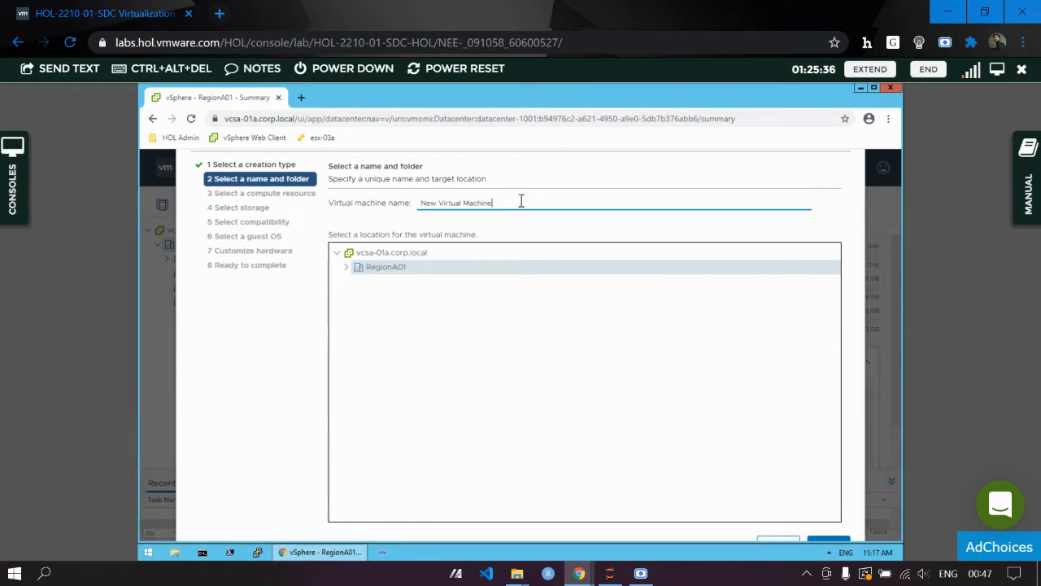
Name the virtual machine "Sample 1" and select RegionA01 as its location.
key("BackSpace")
key("BackSpace")
key("BackSpace")
key("BackSpace")
key("BackSpace")
key("BackSpace")
key("BackSpace")
key("BackSpace")
key("BackSpace")
key("BackSpace")
key("BackSpace")
key("BackSpace")
key("BackSpace")
key("BackSpace")
key("BackSpace")
key("BackSpace")
key("BackSpace")
key("BackSpace")
key("BackSpace")
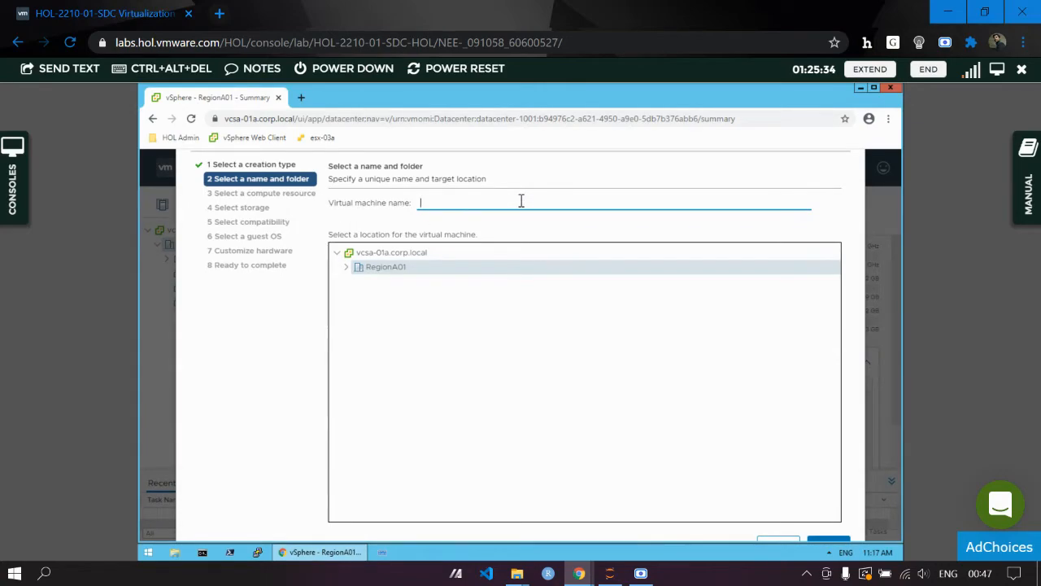
type("Smalpe 1")
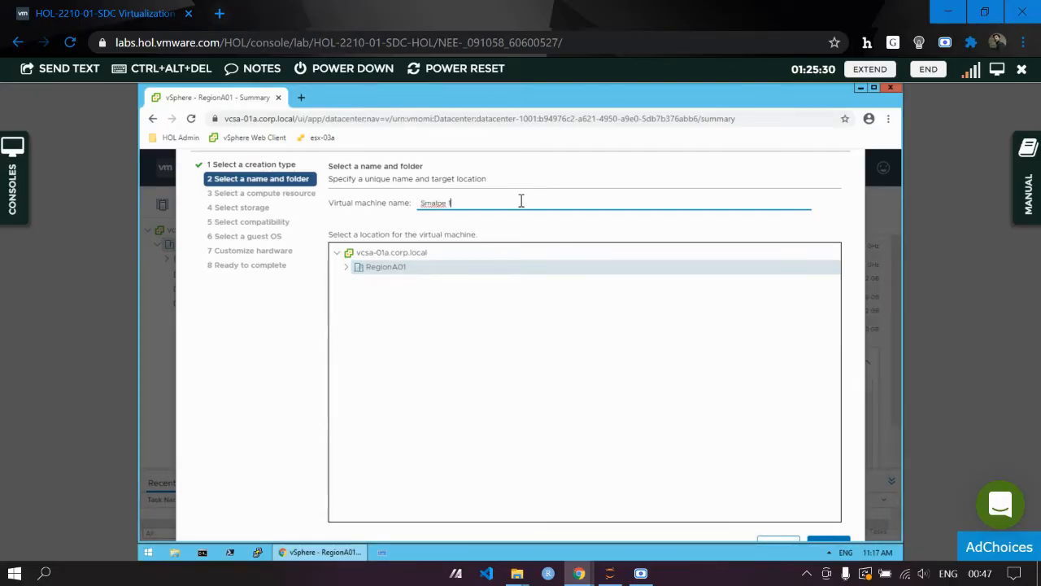
right_click(425, 205)
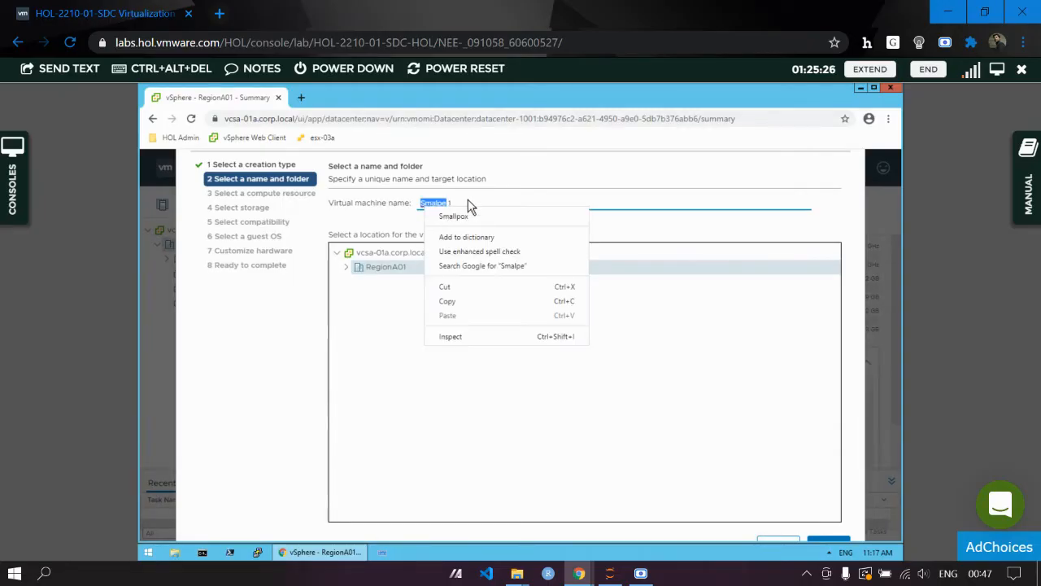
left_click(468, 199)
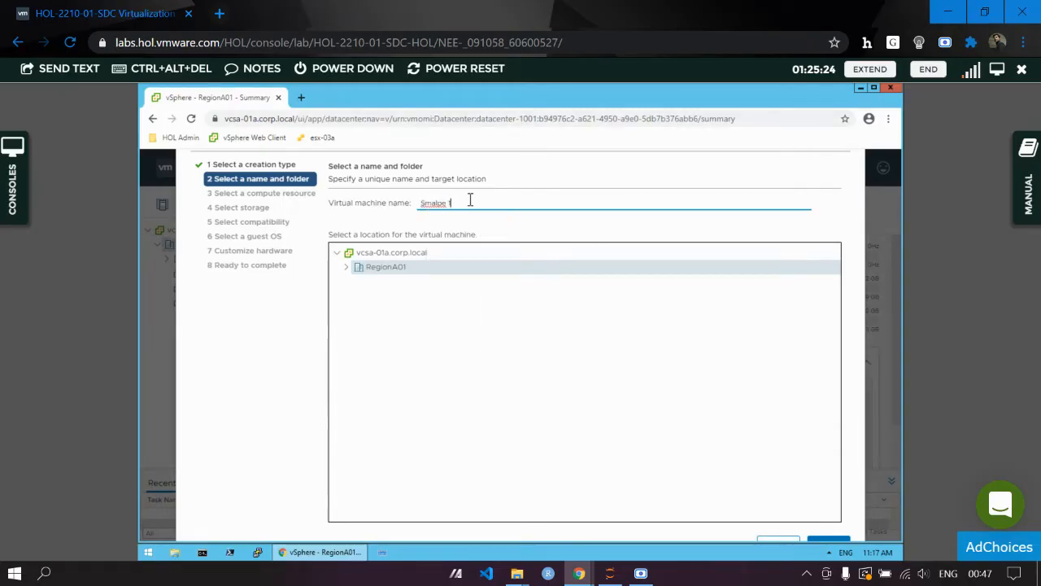
key("Home")
key("Right")
key("Right")
key("BackSpace")
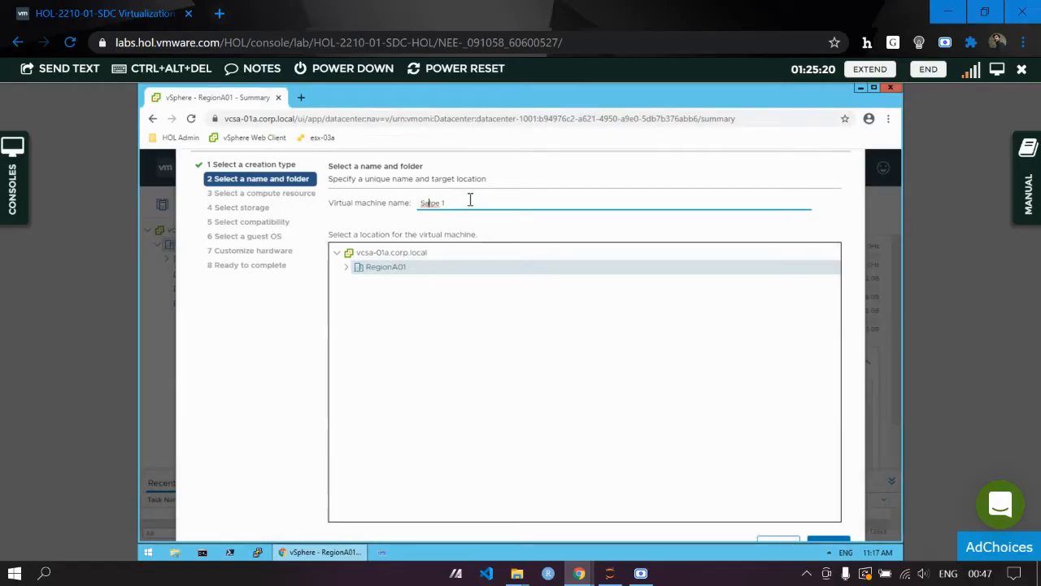
type("m")
key("Right")
type("p")
key("BackSpace")
left_click(372, 270)
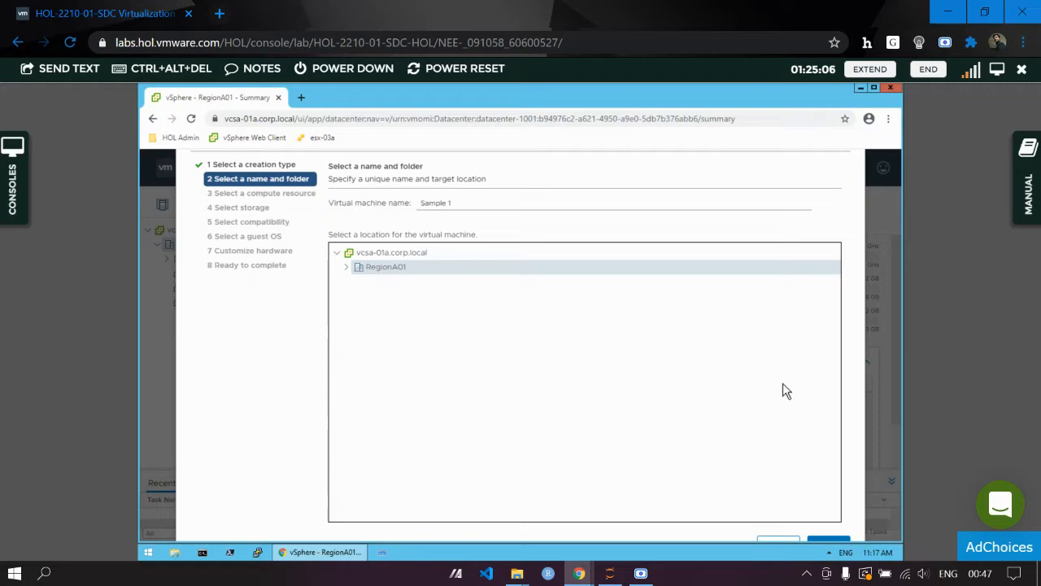
Choose host esx-01a.corp.local in the RegionA01-COMP01 cluster as the virtual machine's compute resource.
left_click(834, 540)
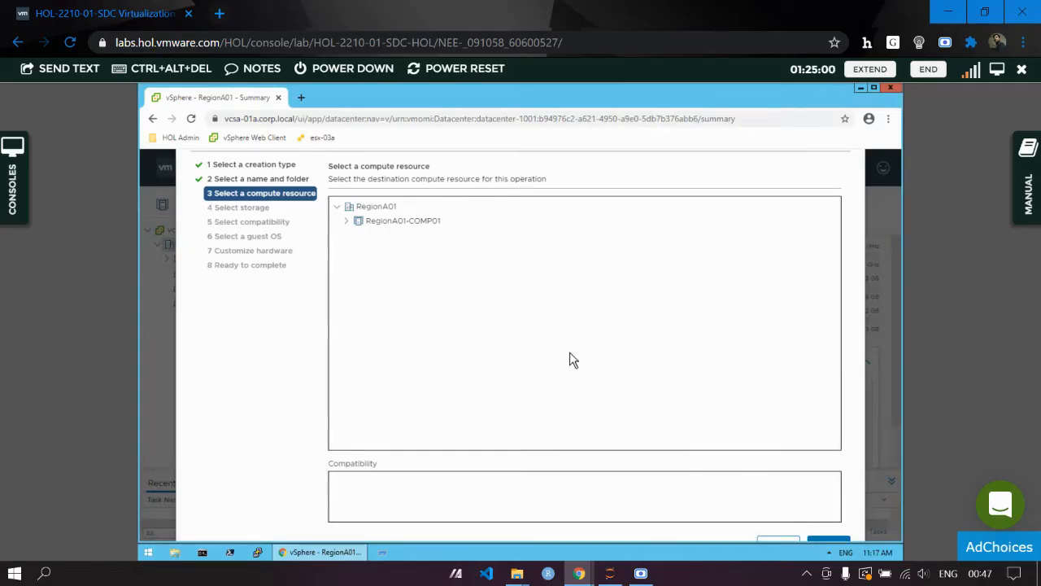
left_click(348, 223)
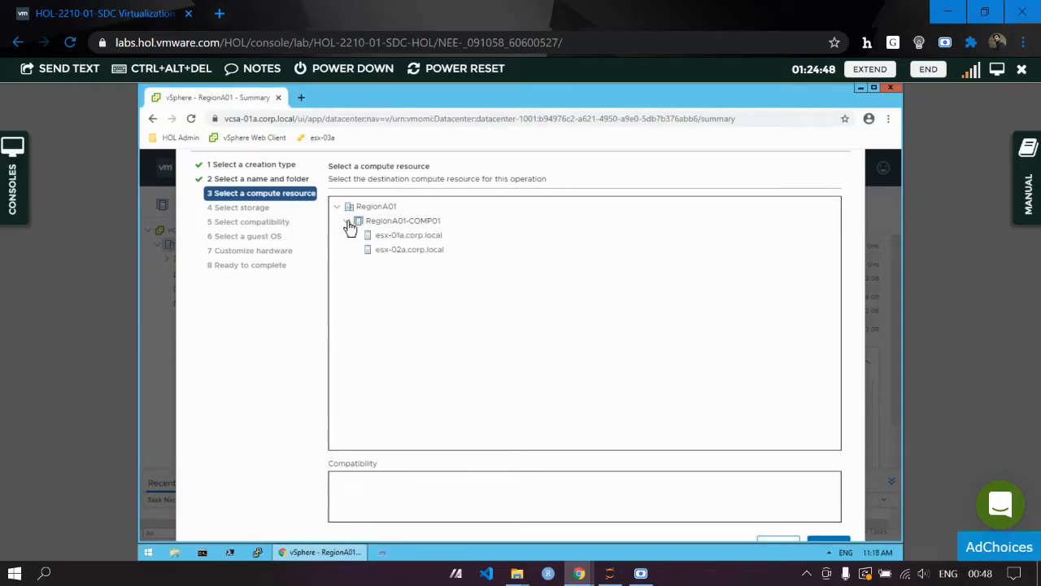
left_click(406, 234)
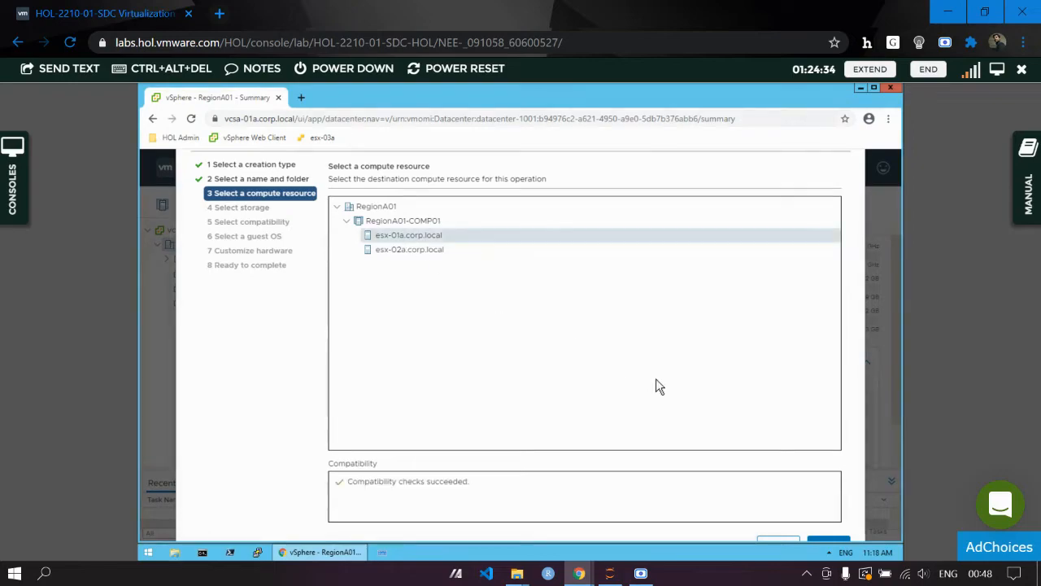
left_click(834, 541)
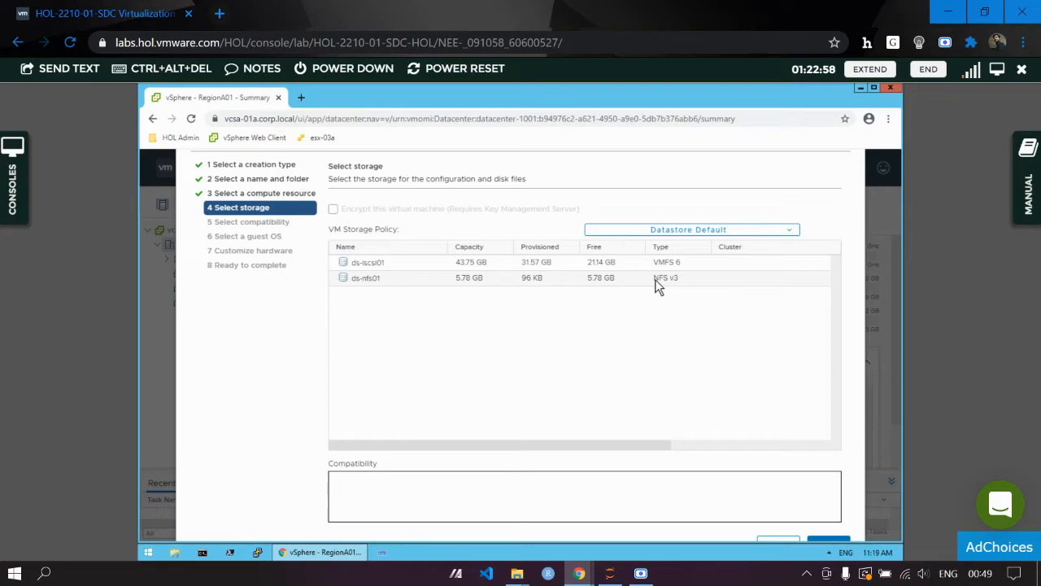
Select the ds-nfs01 datastore for the virtual machine's configuration and disk files, and proceed to compatibility.
left_click(363, 277)
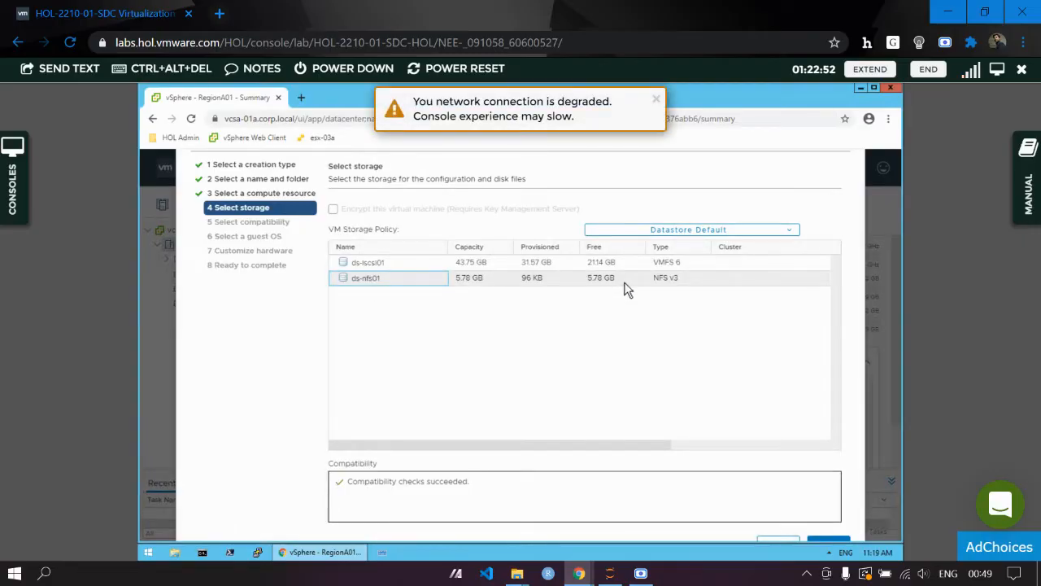
left_click(656, 100)
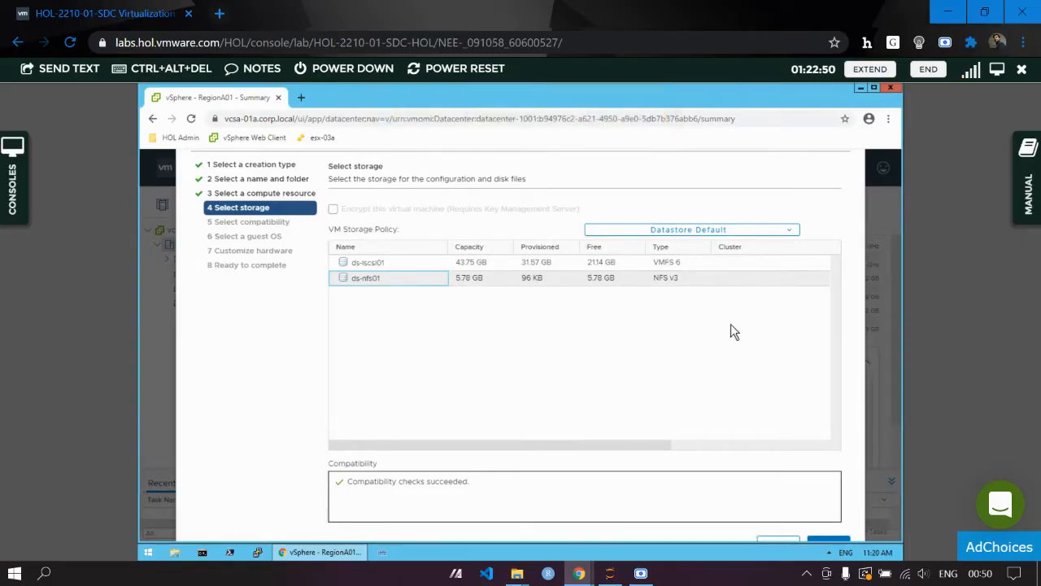
left_click(832, 544)
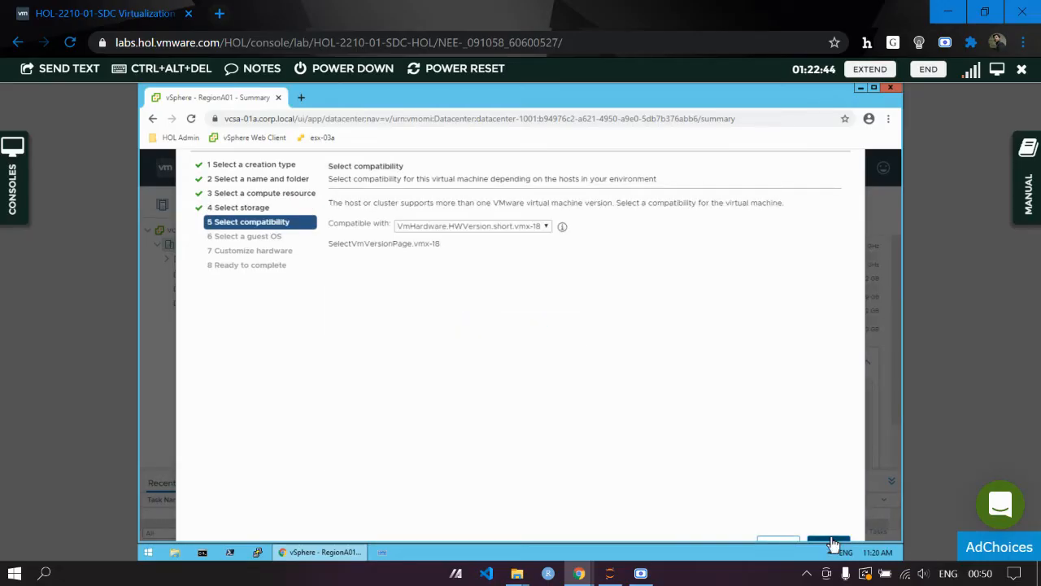
Set the virtual machine's compatibility to ESXi 6.7 Update 2 and later, and proceed to the guest OS selection.
left_click(541, 225)
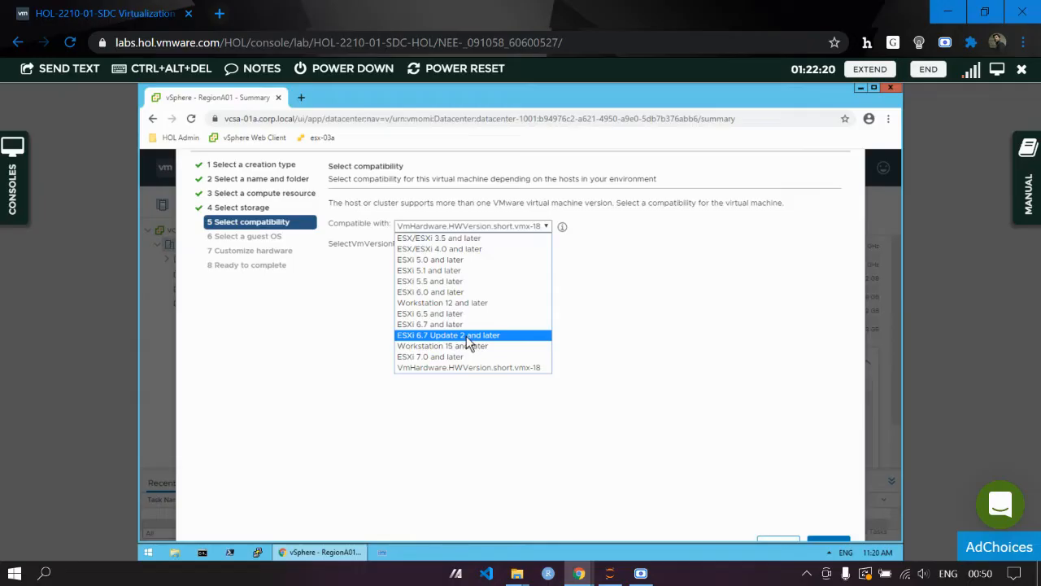
left_click(468, 336)
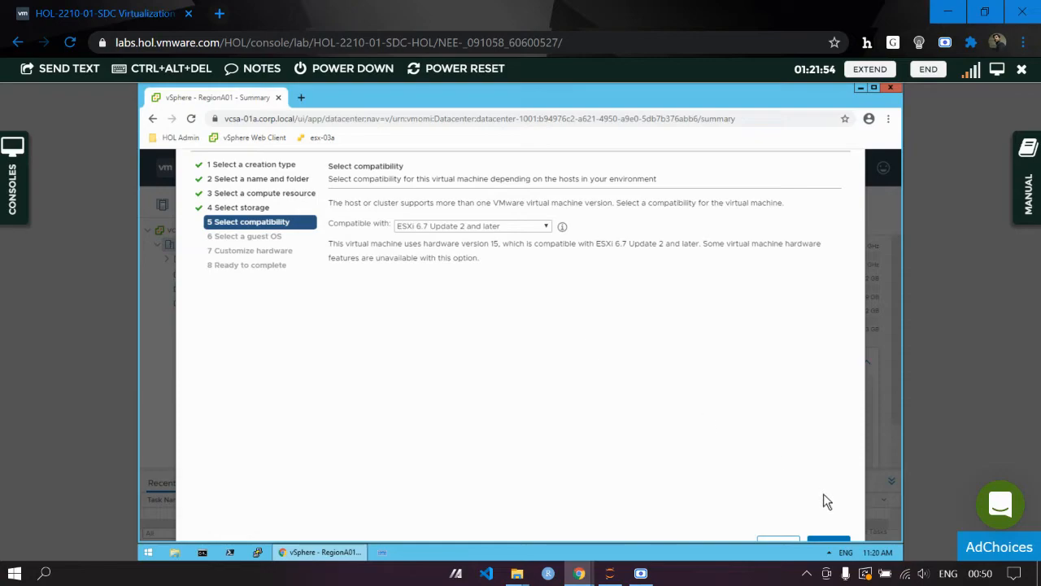
left_click(838, 538)
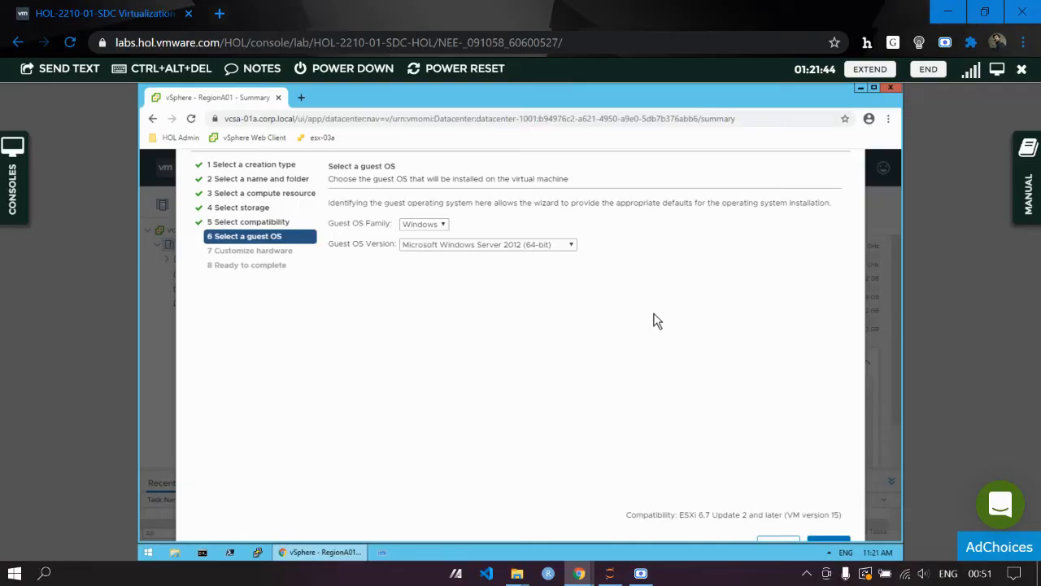
Set the guest OS family to Linux and its version to VMware Photon OS (64-bit), and proceed to hardware customization.
left_click(423, 226)
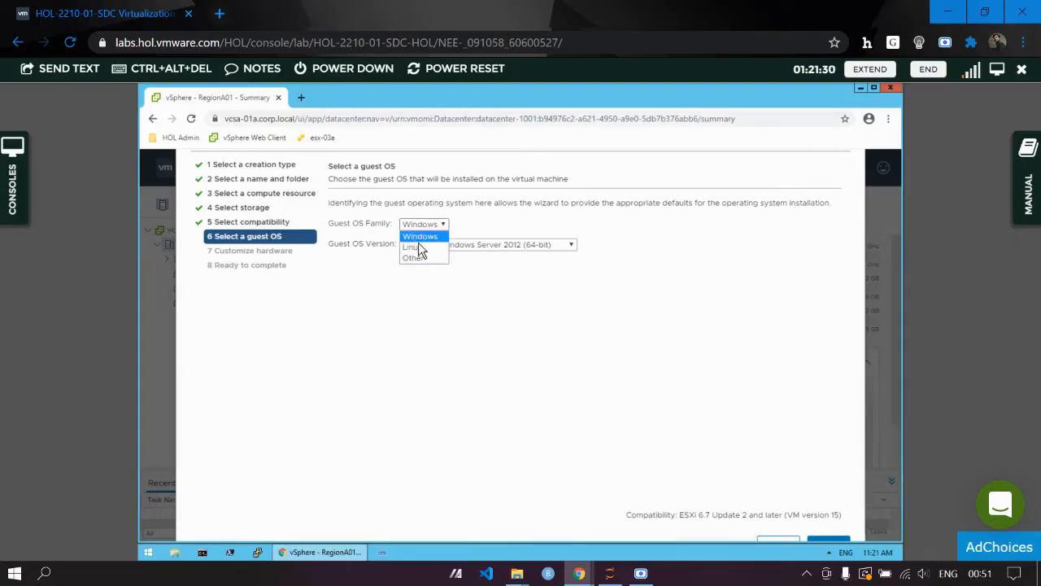
left_click(419, 248)
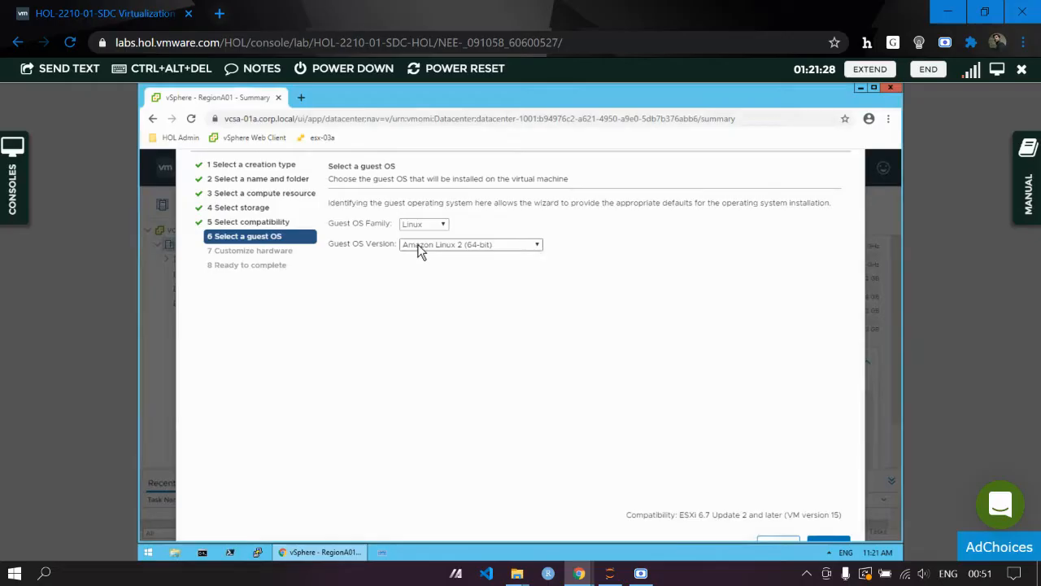
left_click(418, 246)
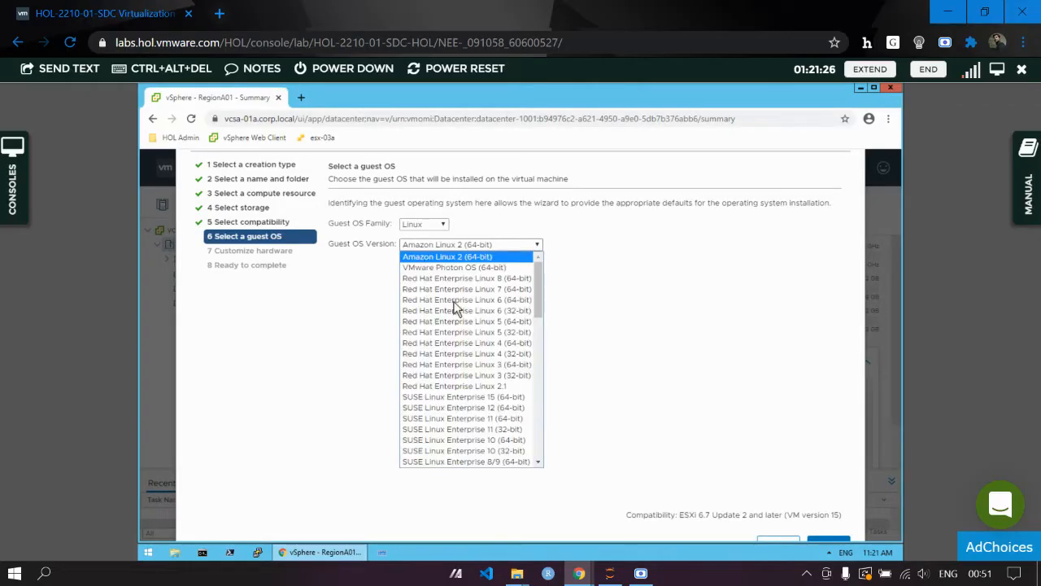
scroll(456, 308, "down", 10)
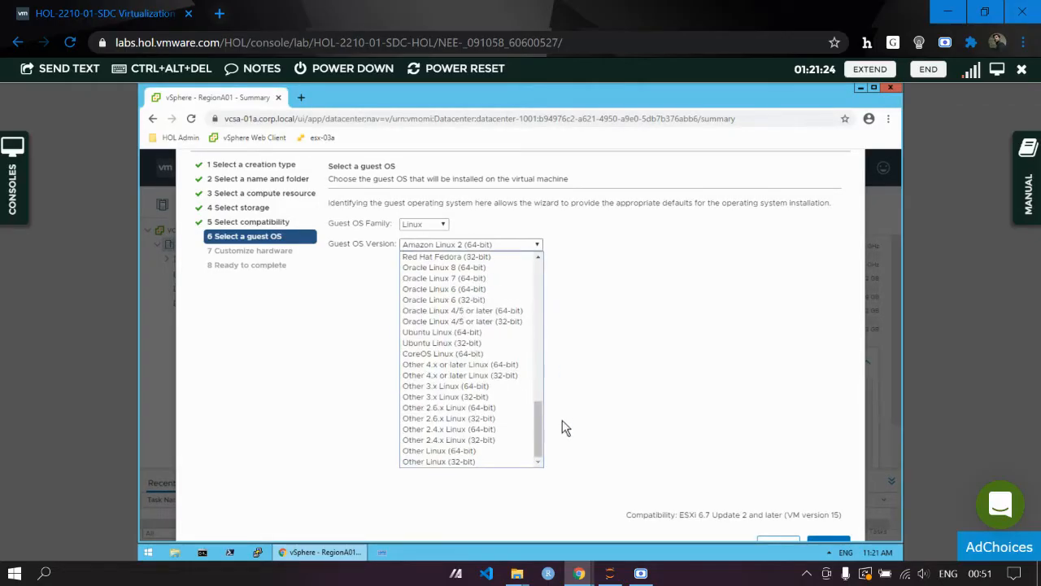
left_click_drag(538, 411, 535, 261)
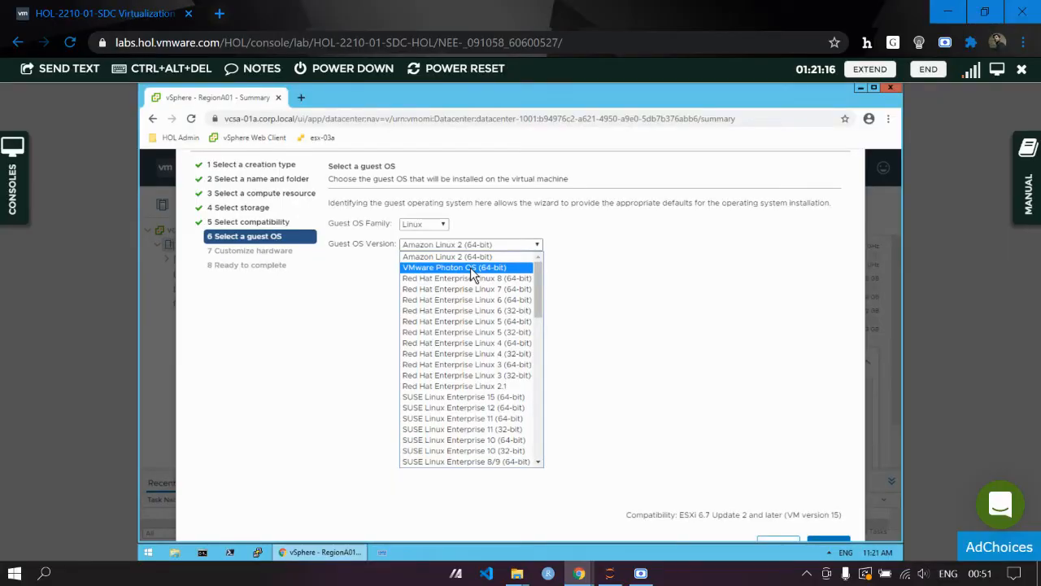
left_click(471, 274)
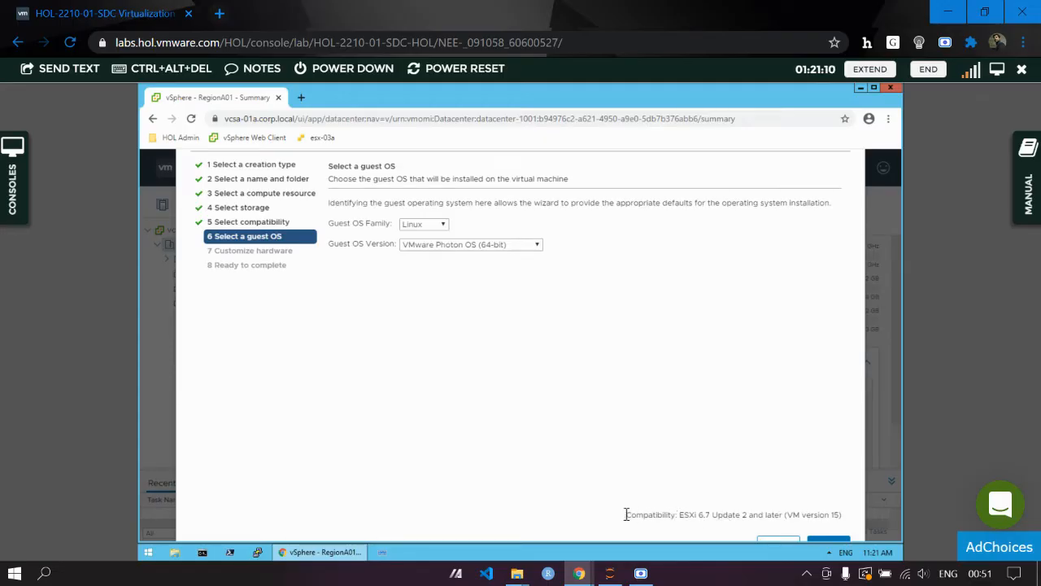
left_click_drag(685, 515, 845, 518)
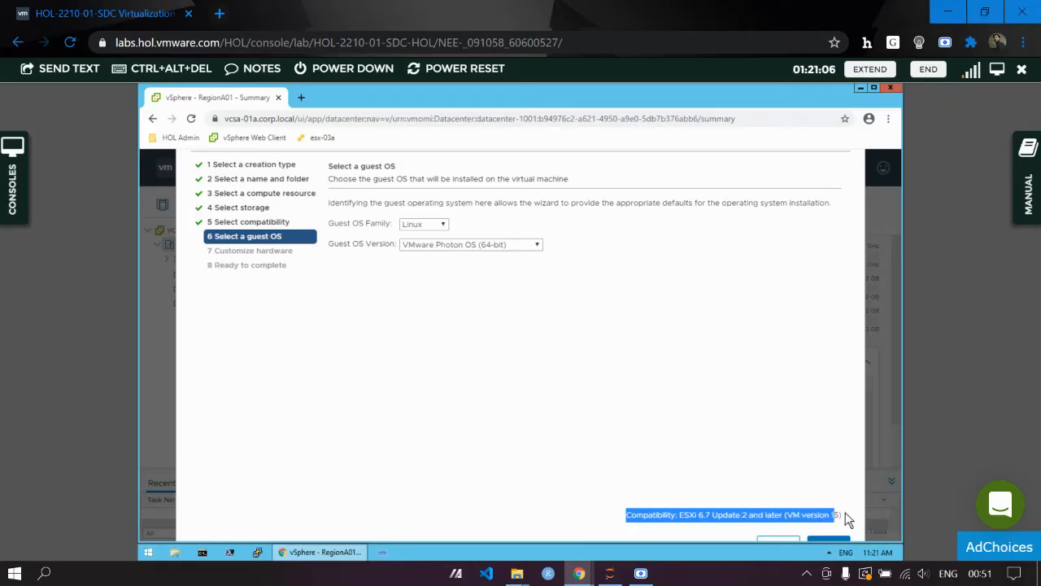
left_click(678, 371)
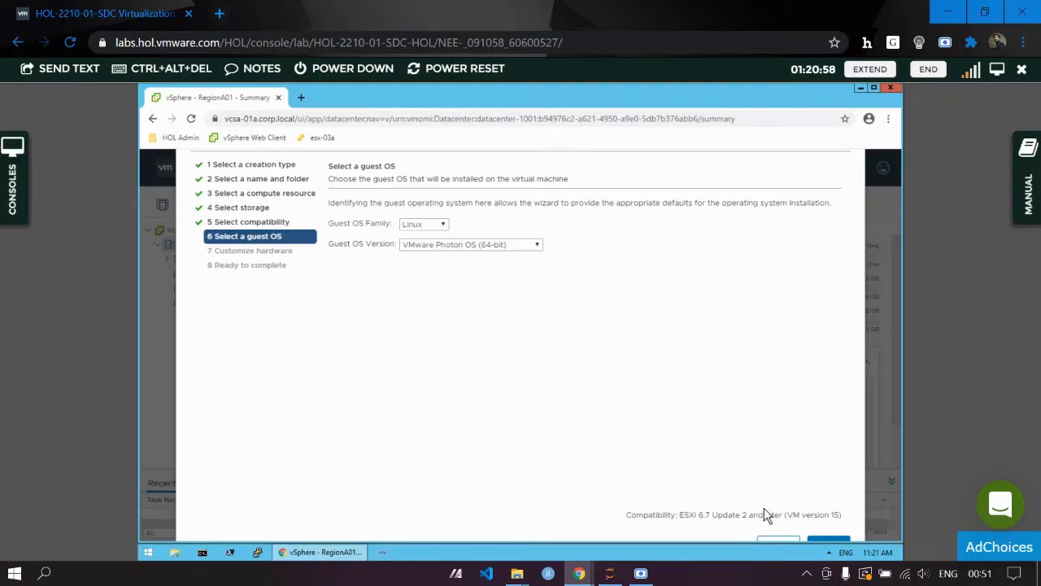
left_click(832, 543)
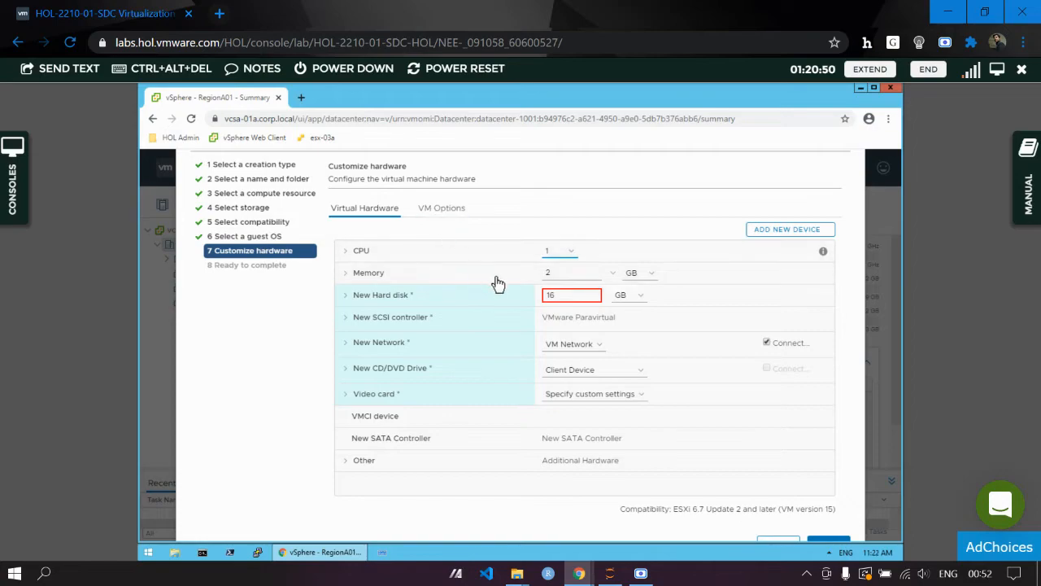
Set the new hard disk's capacity to 4 GB and proceed to the final summary.
left_click(580, 294)
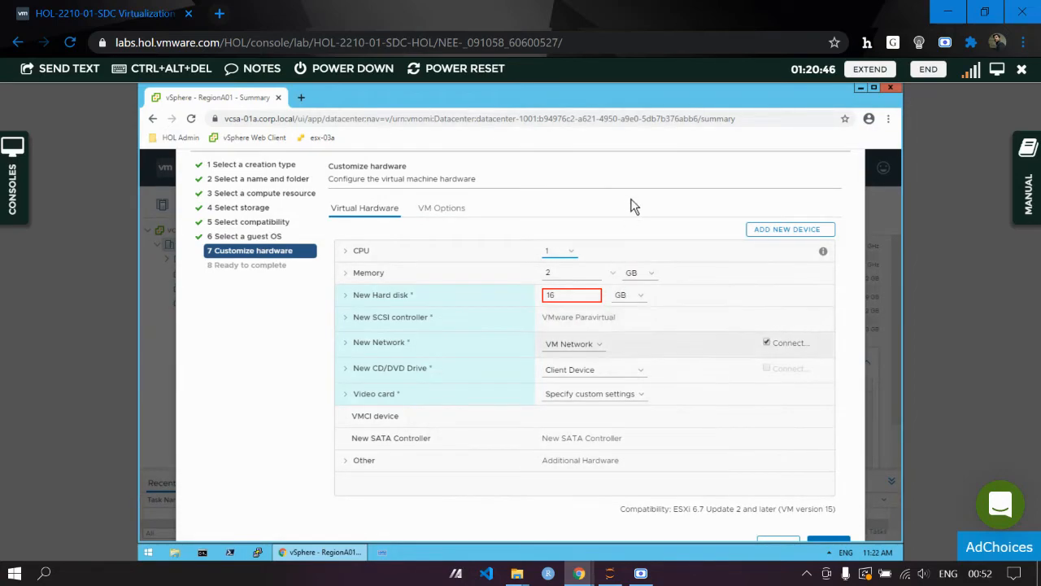
mouse_move(571, 291)
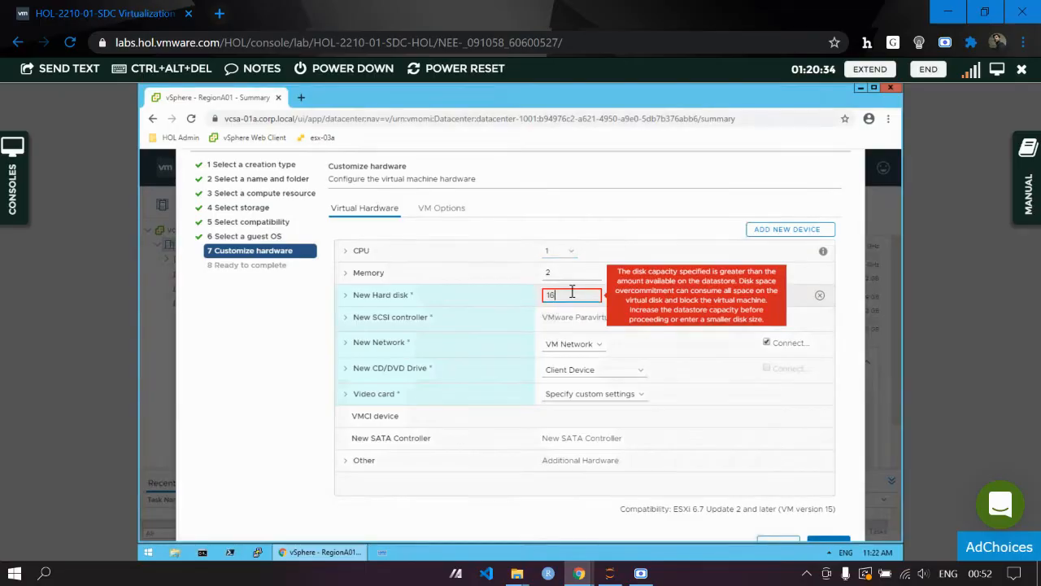
key("BackSpace")
key("BackSpace")
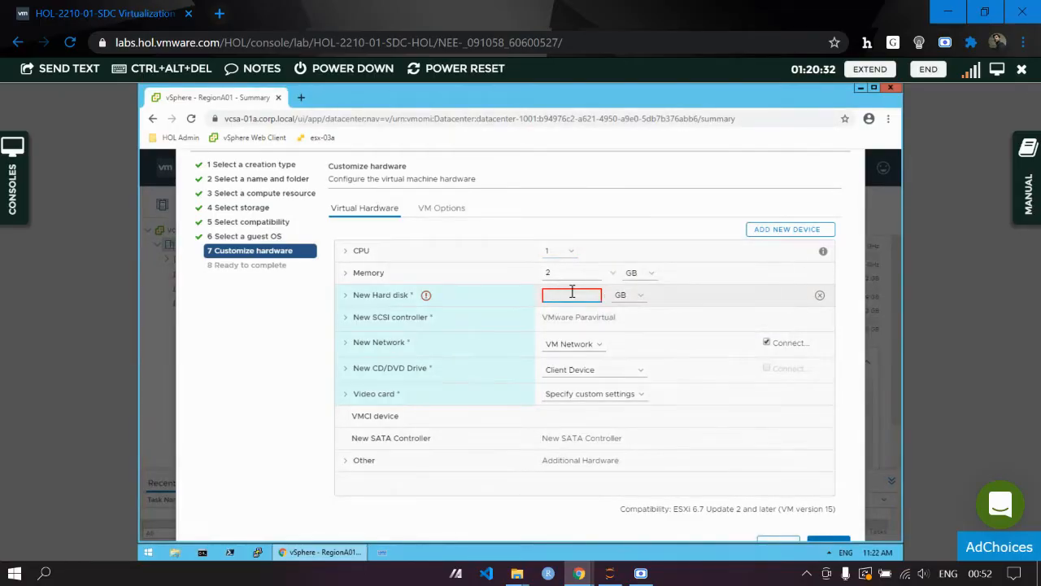
type("4")
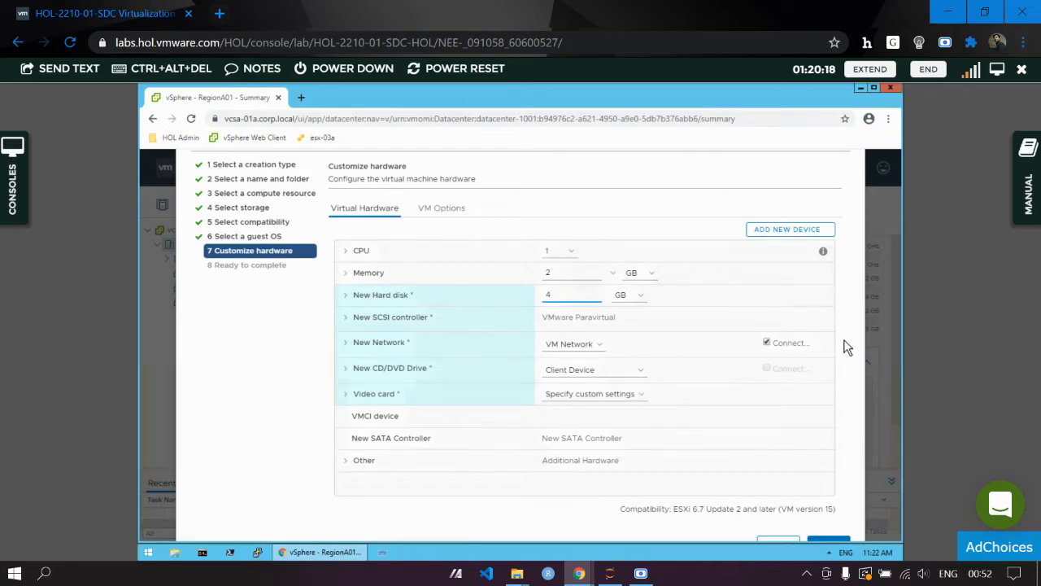
left_click(830, 544)
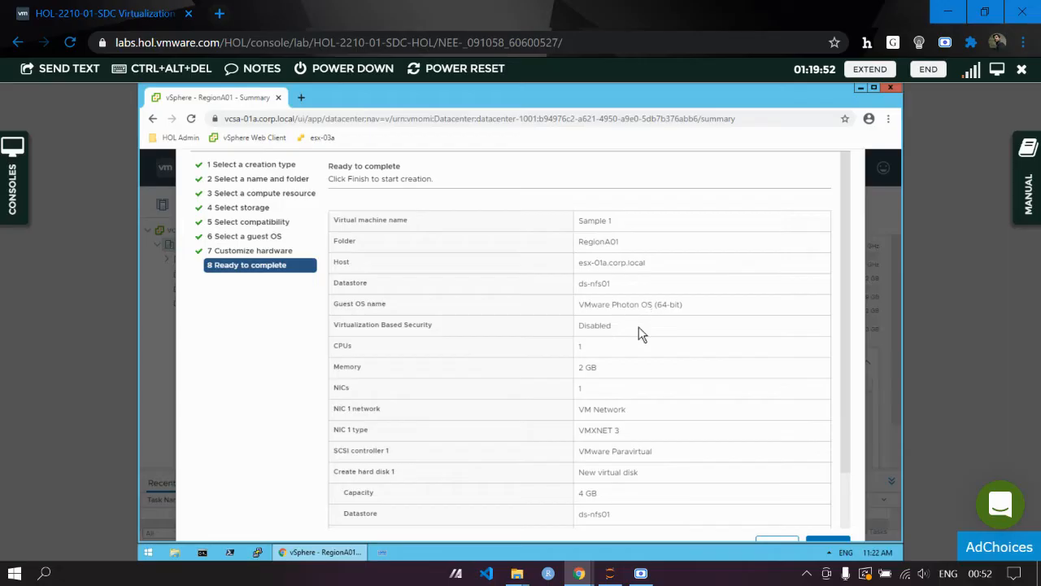
Review the summary, finish creating the Sample 1 virtual machine, and power it on.
scroll(583, 351, "down", 1)
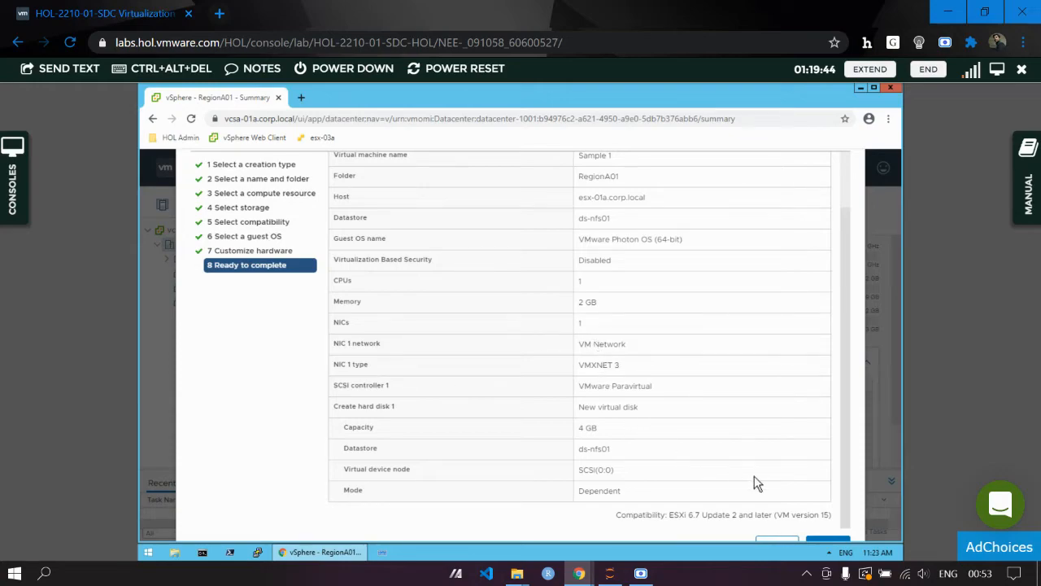
left_click(833, 540)
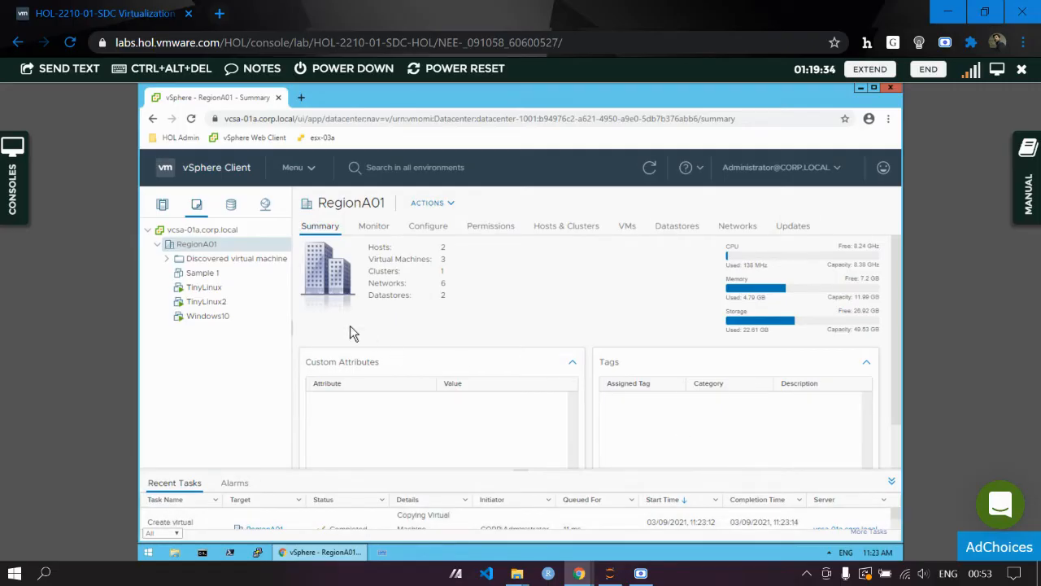
left_click(203, 276)
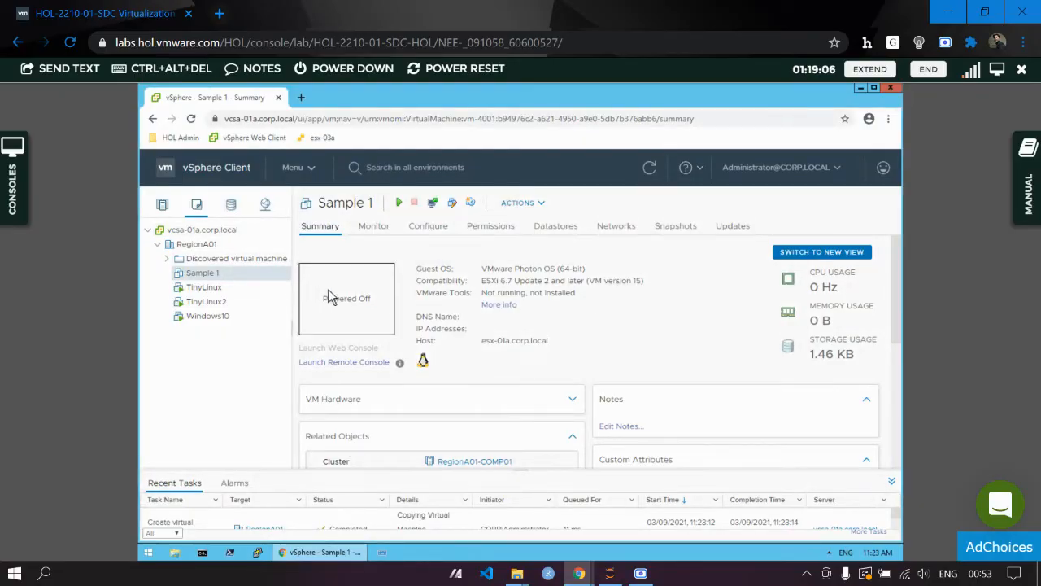
left_click(398, 203)
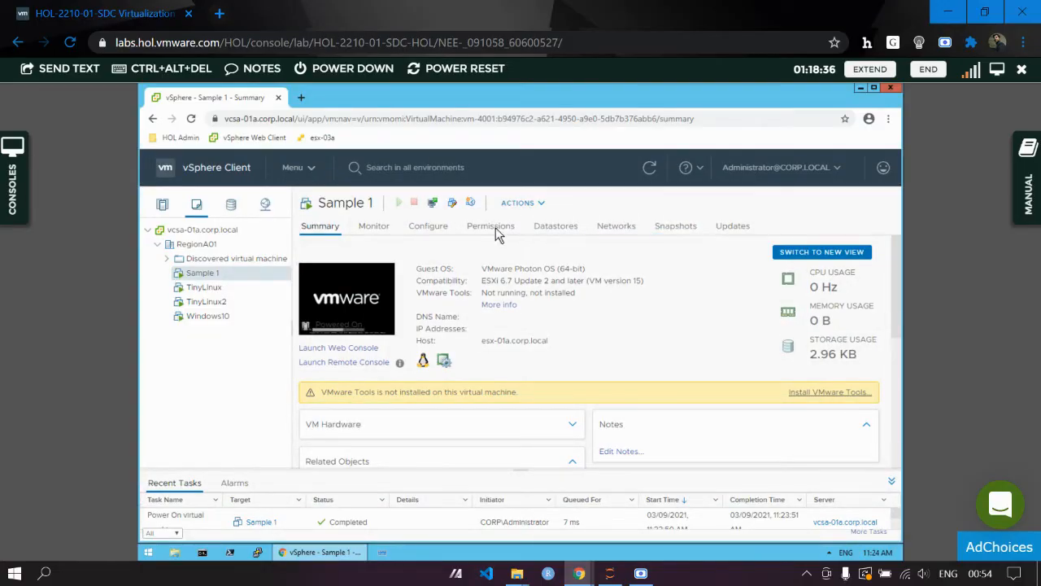
Look through the monitoring, configuration, datastore and network pages of the Sample 1 virtual machine.
left_click(383, 232)
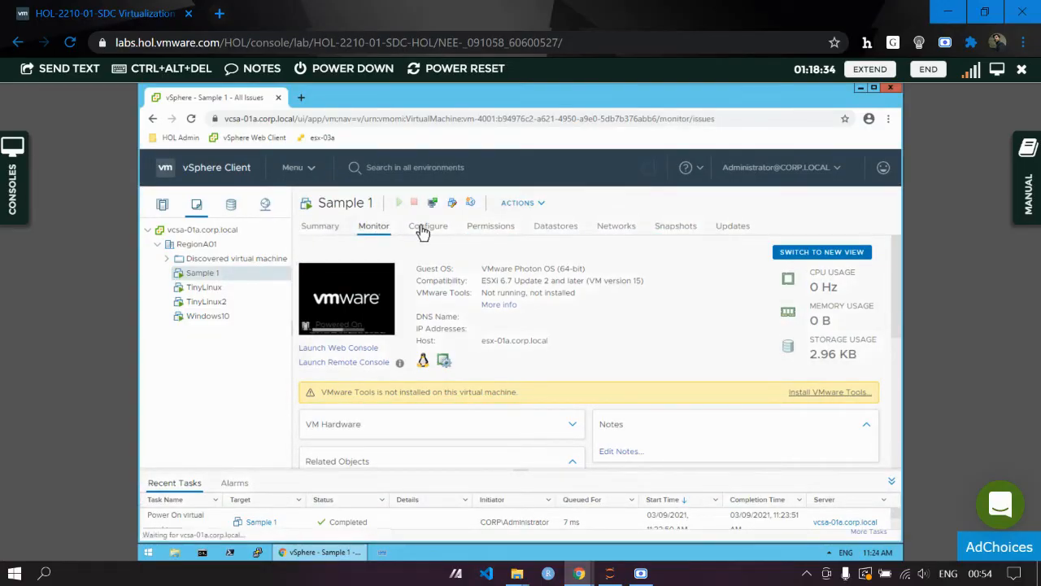
left_click(423, 231)
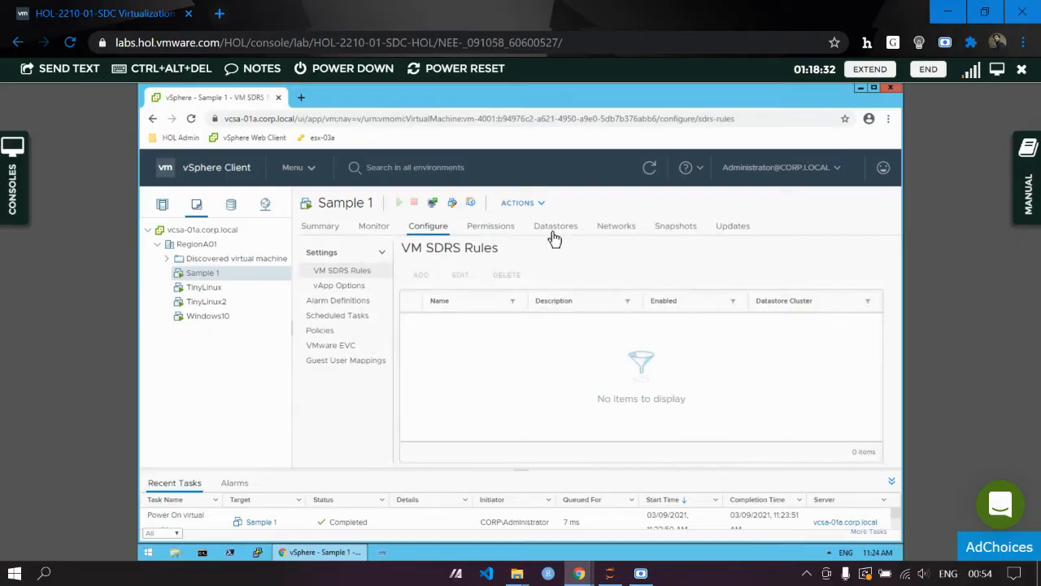
left_click(553, 234)
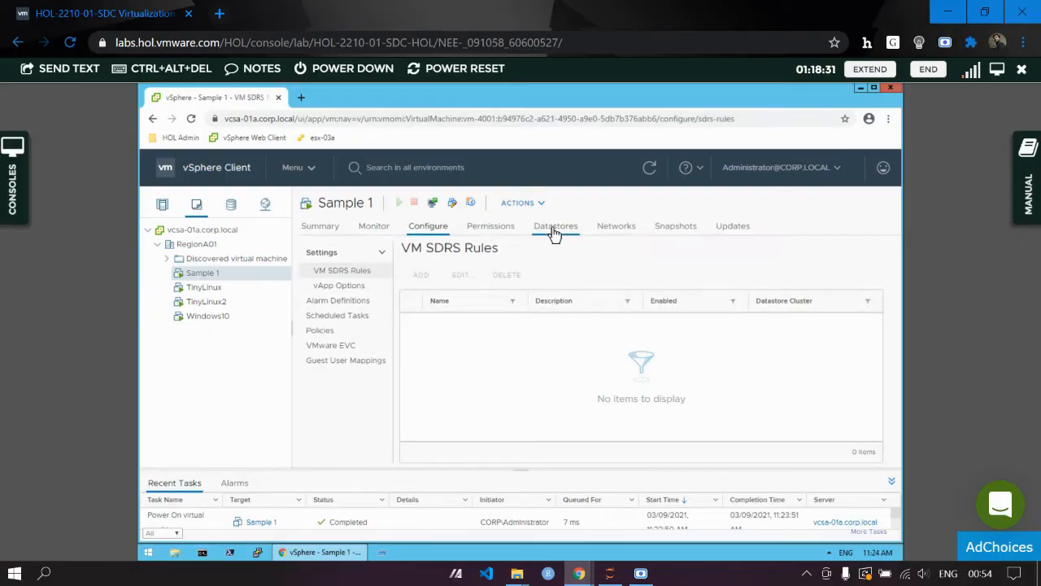
left_click(624, 234)
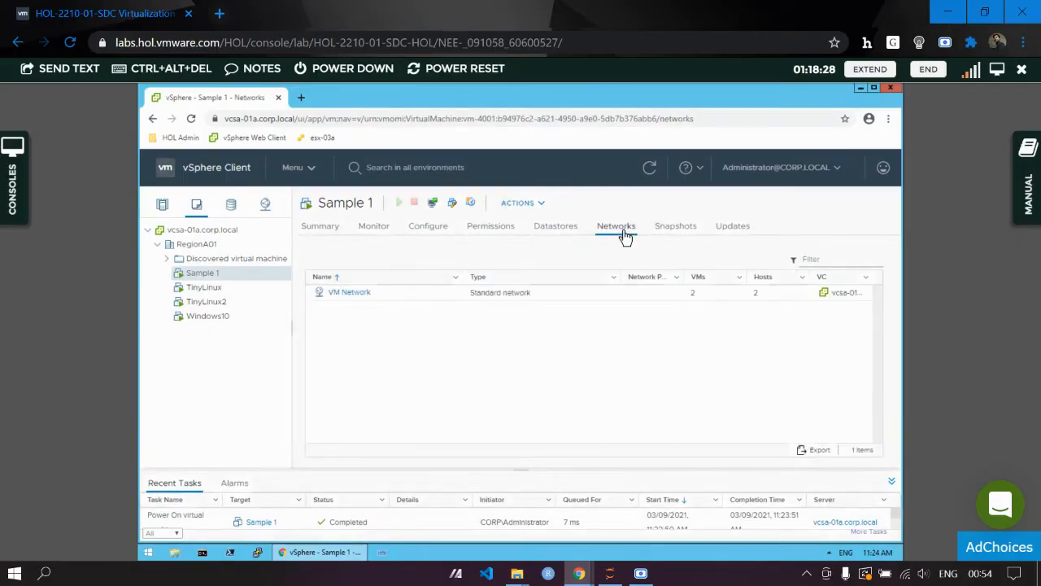
Take a snapshot of Sample 1 with the description Snapshot 1, keeping its memory included, and return to the virtual machine's summary.
left_click(689, 232)
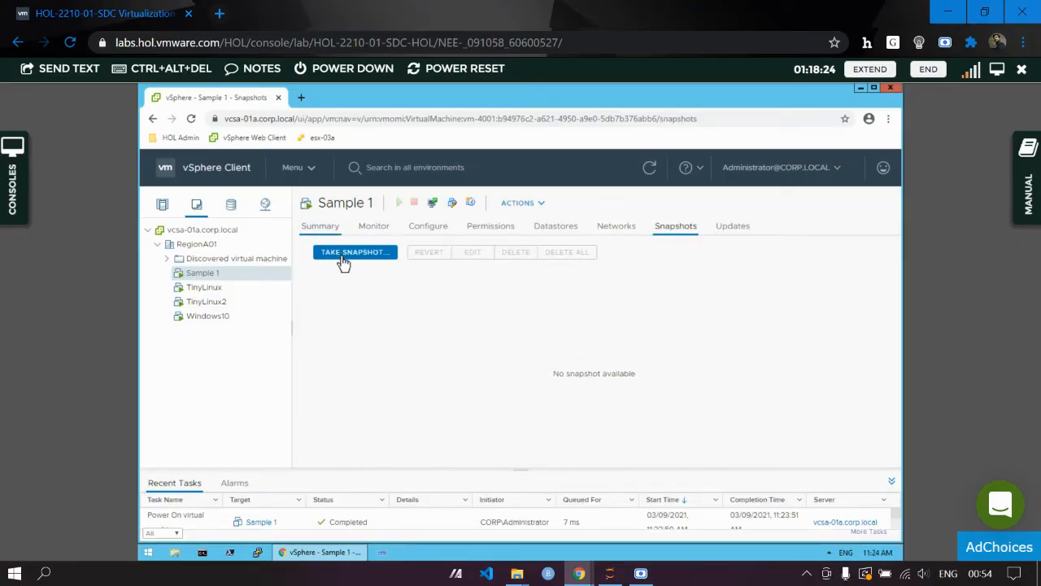
left_click(343, 257)
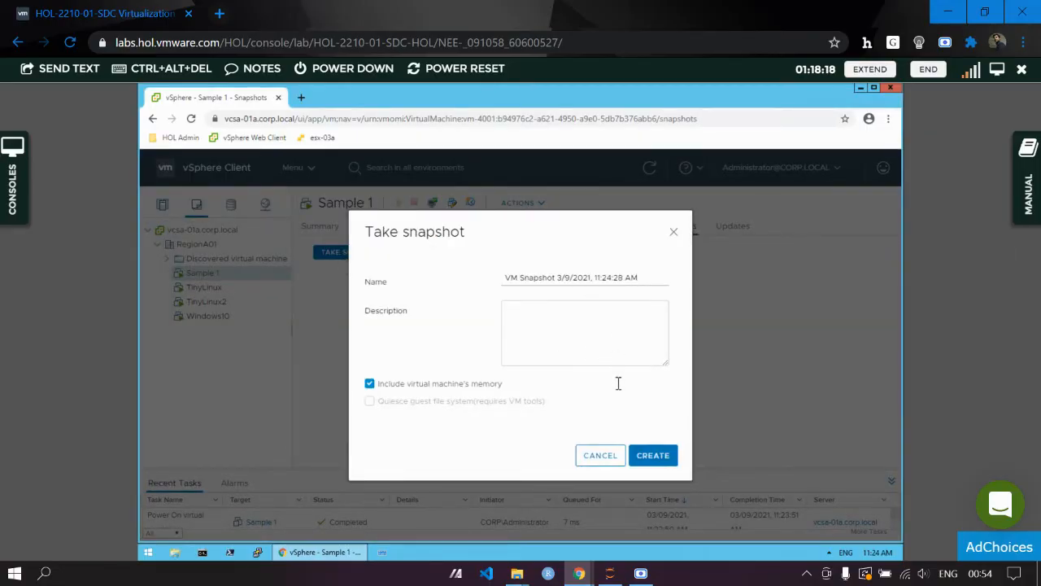
left_click(580, 340)
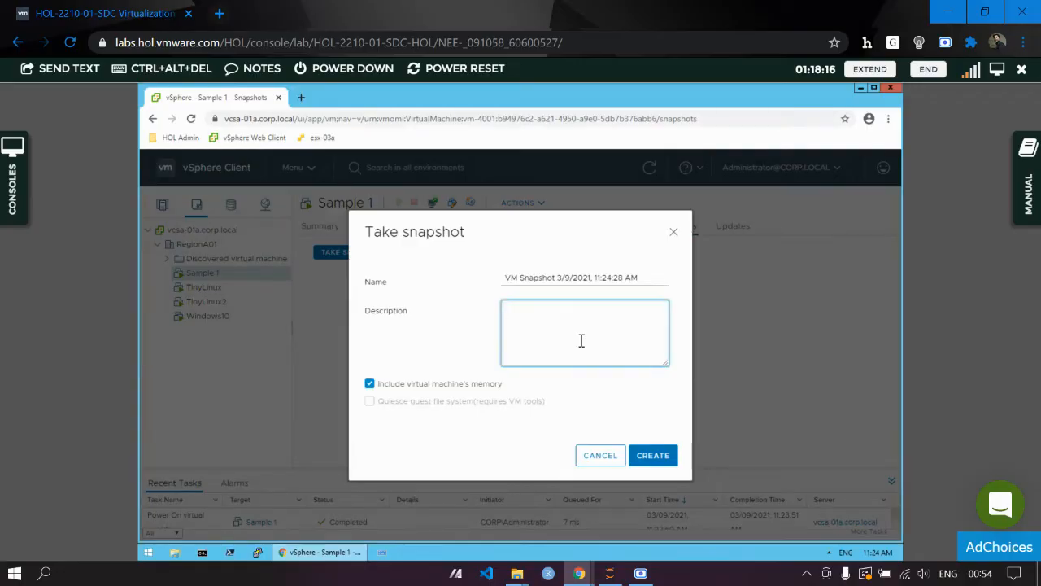
type("Snapshot 1")
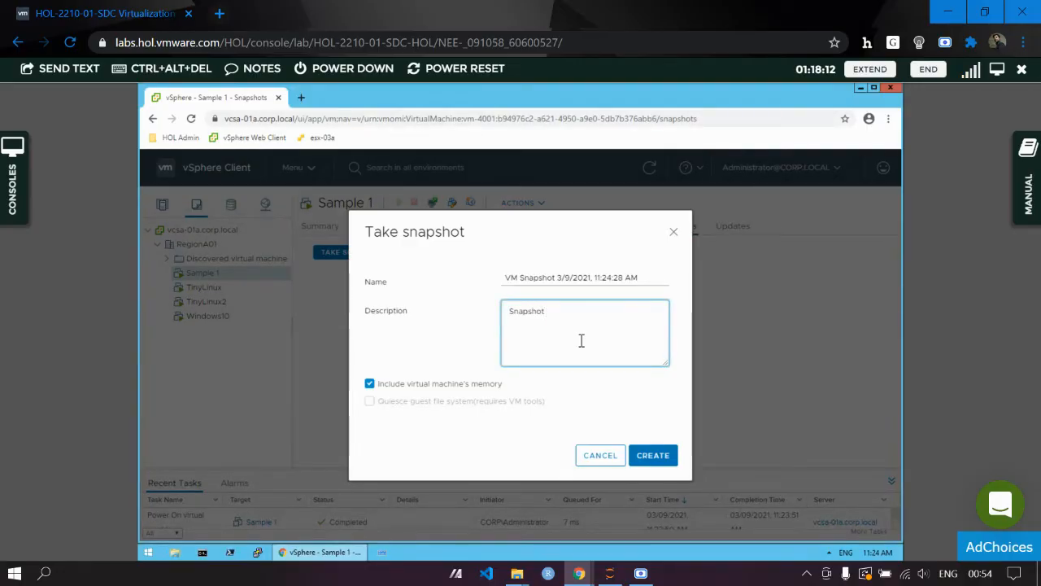
left_click(646, 462)
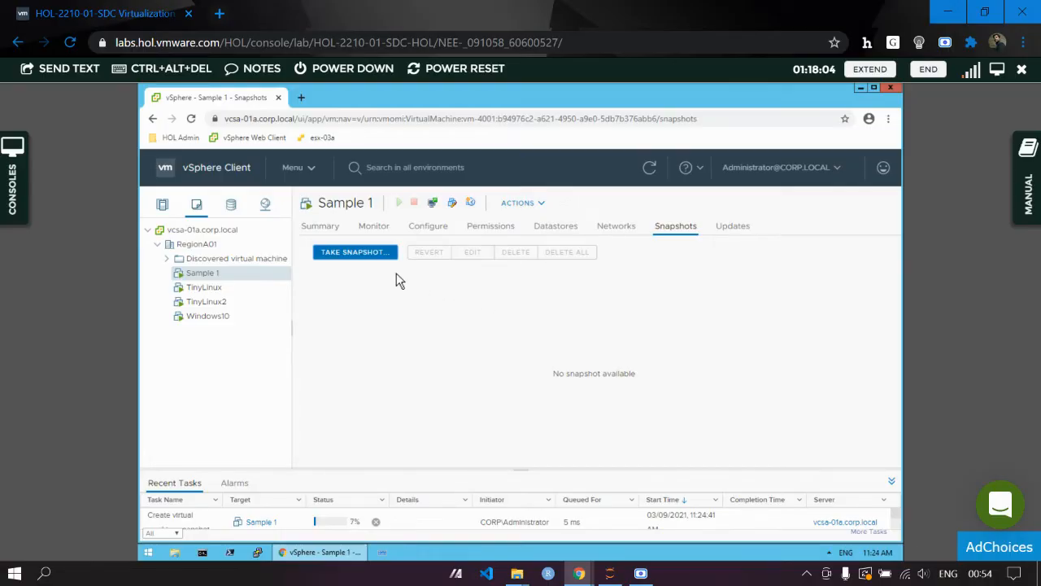
left_click(319, 228)
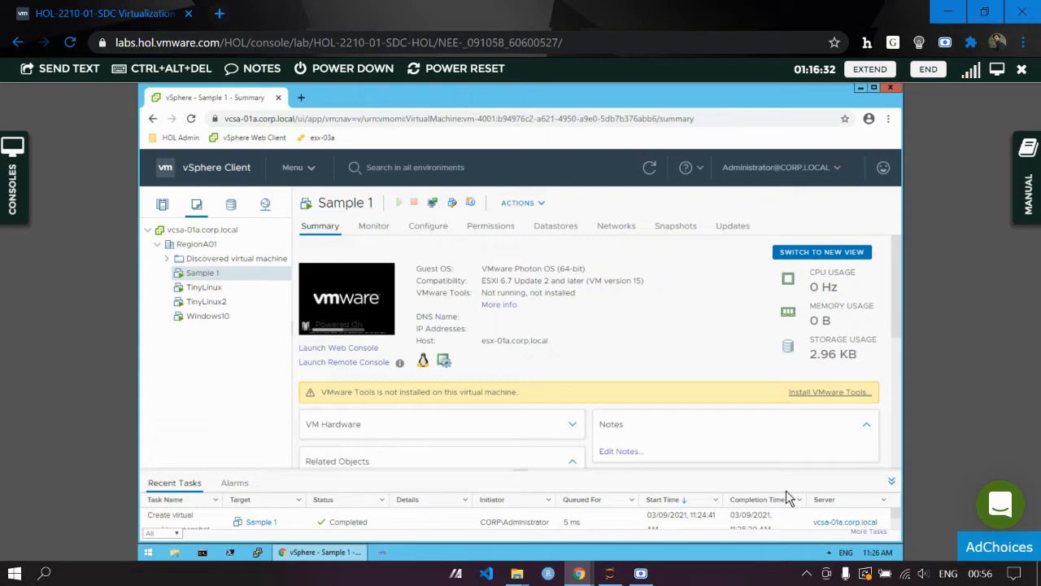
Start cloning TinyLinux2 to a template, name it sample-template, keep RegionA01 as its location, and proceed to compute resource selection.
right_click(222, 303)
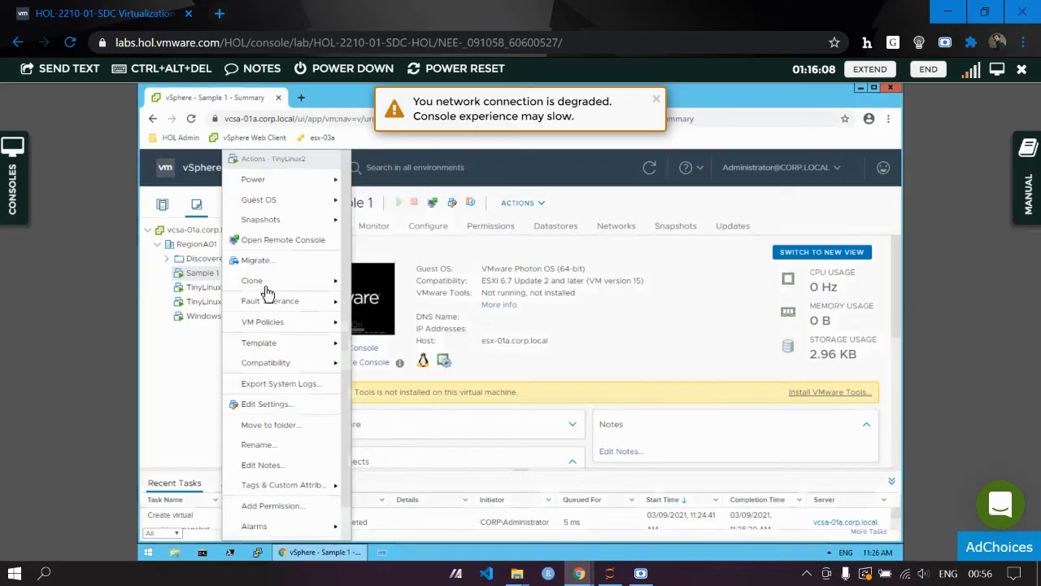
mouse_move(267, 283)
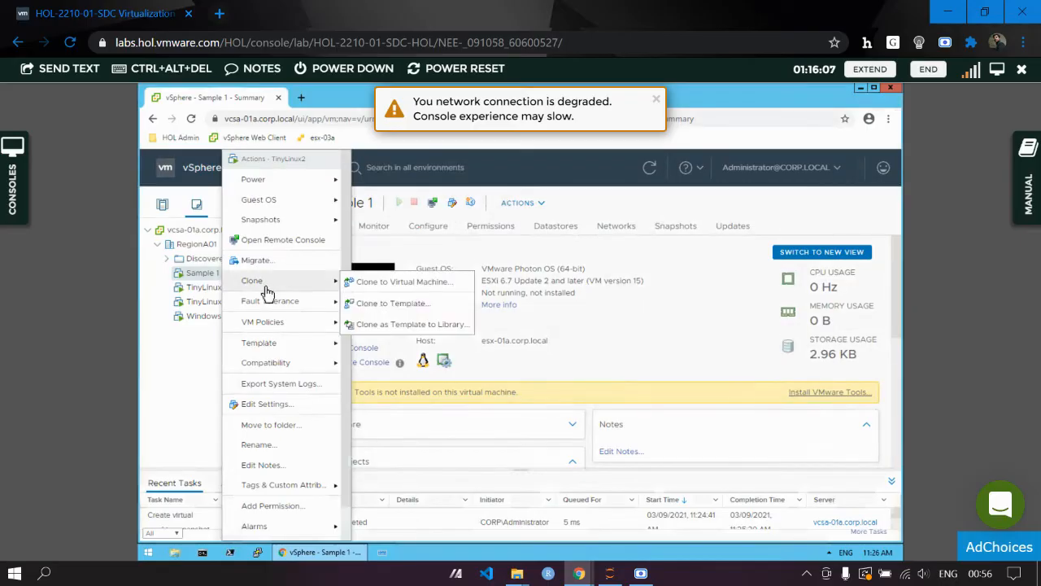
left_click(398, 310)
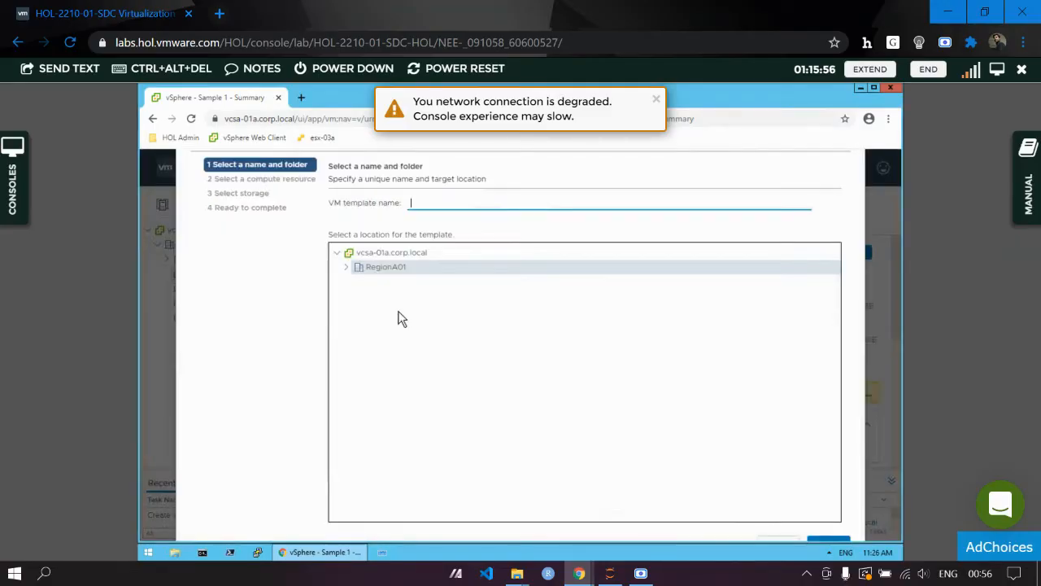
left_click(656, 100)
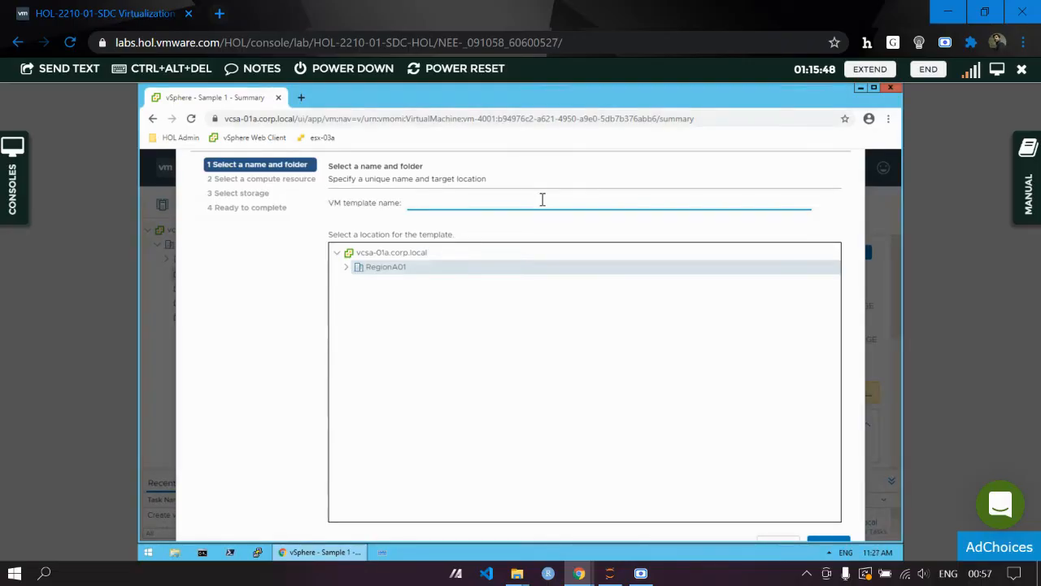
type("sample-")
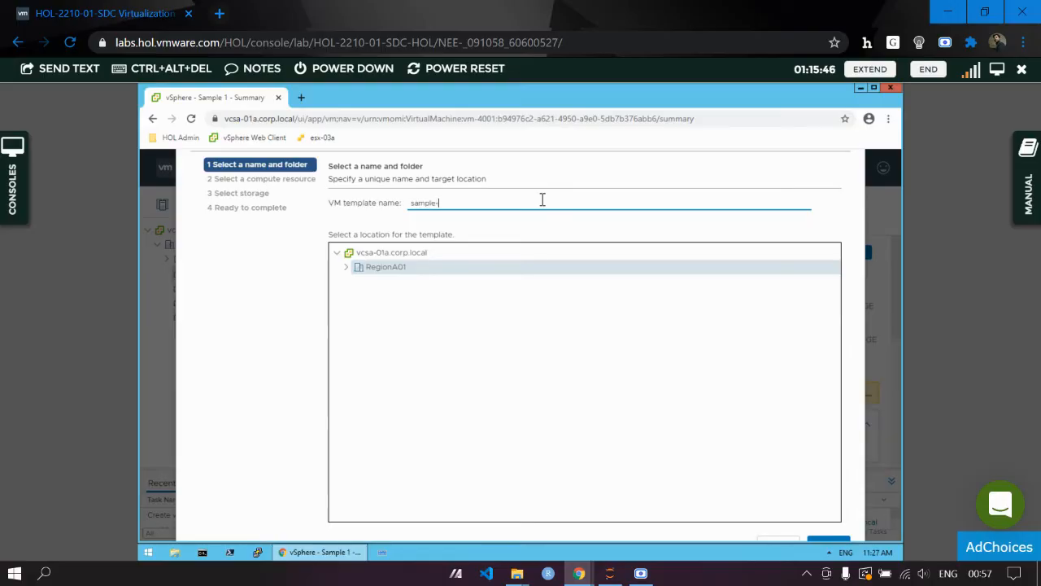
type("template")
left_click(829, 540)
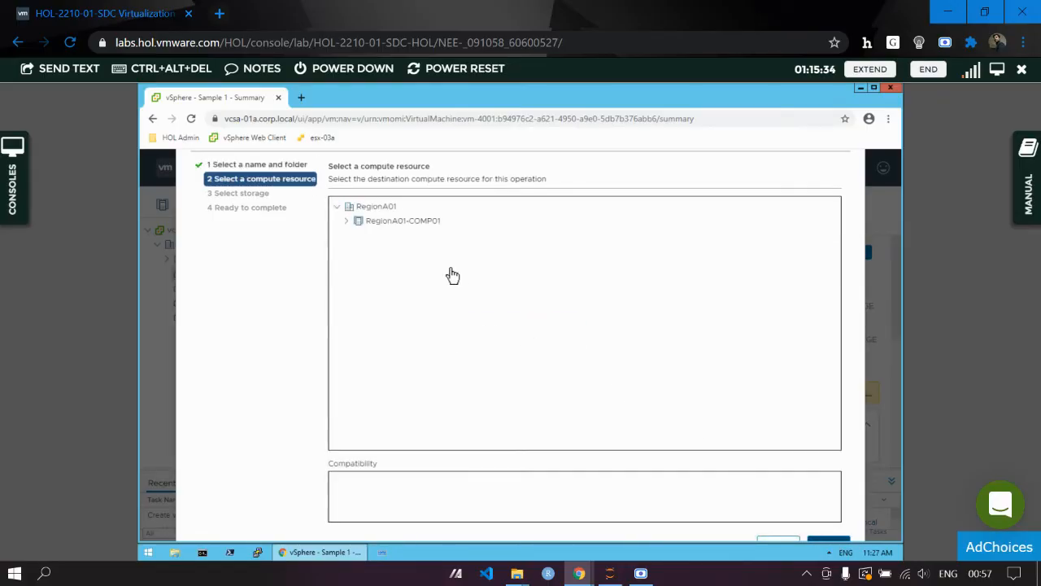
Choose the host esx-01a.corp.local in RegionA01-COMP01 as the template's compute resource and proceed to storage selection.
left_click(406, 219)
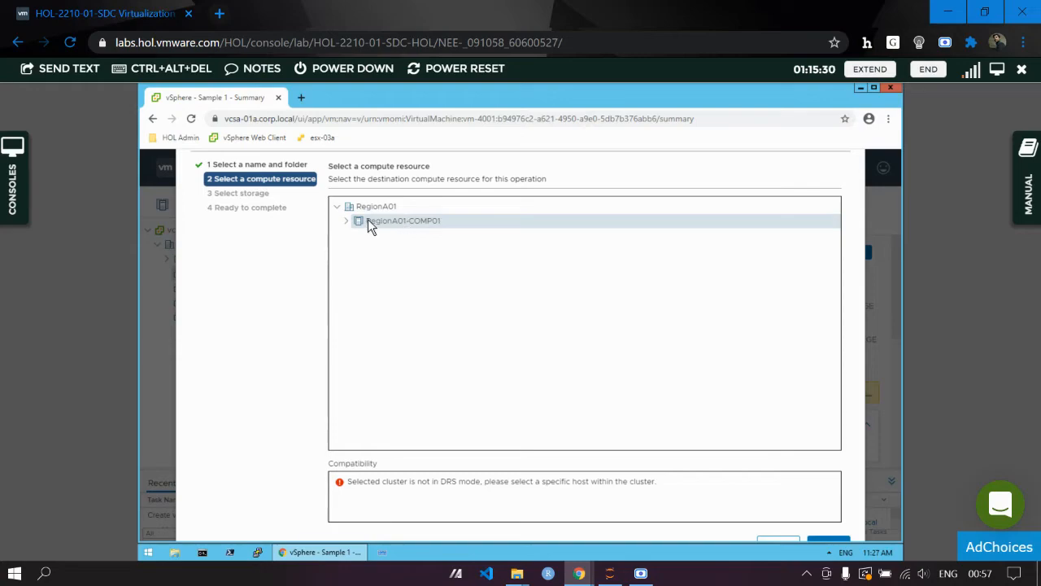
left_click(348, 221)
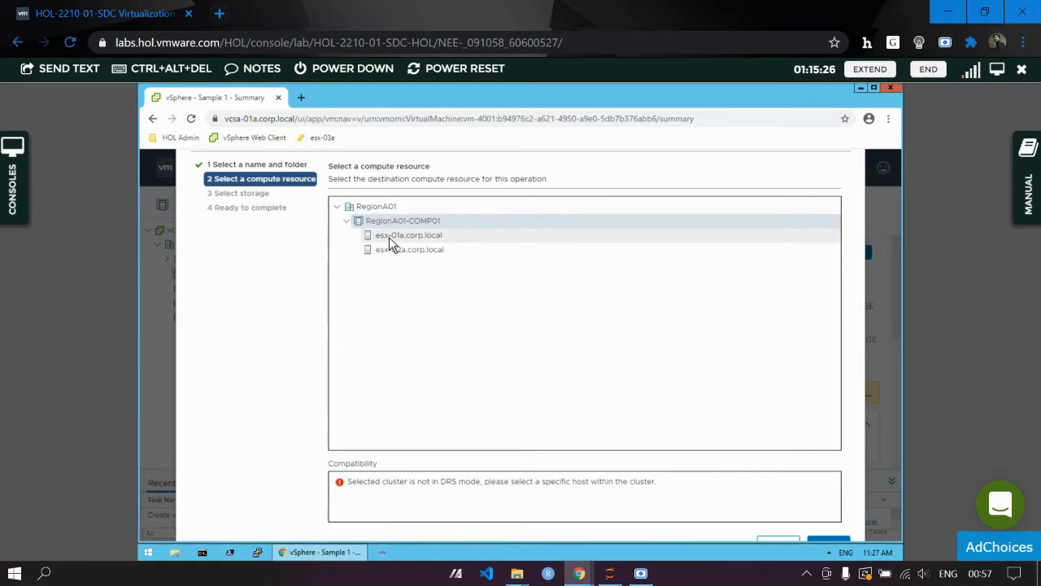
left_click(388, 236)
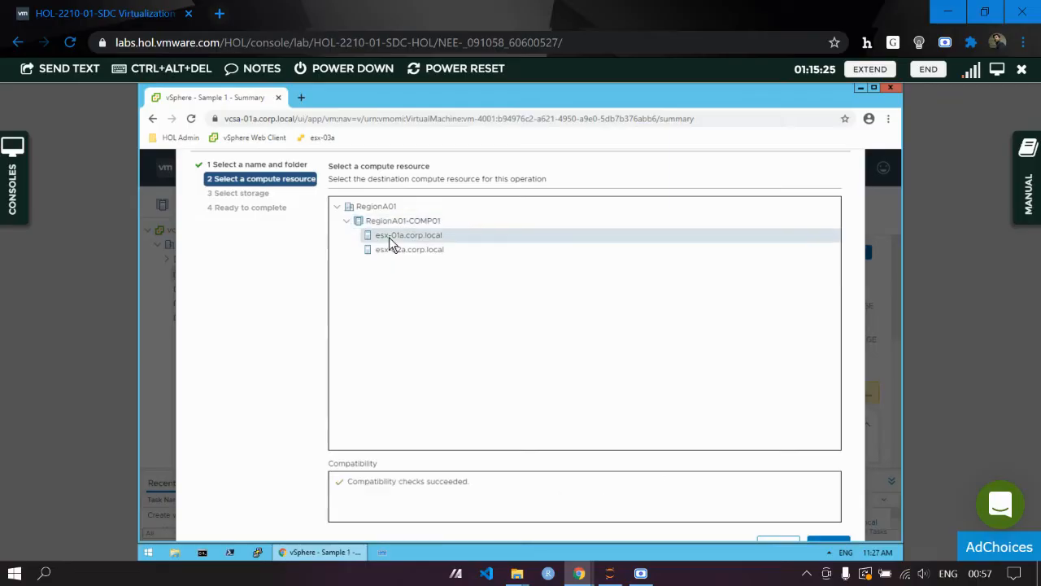
left_click(829, 542)
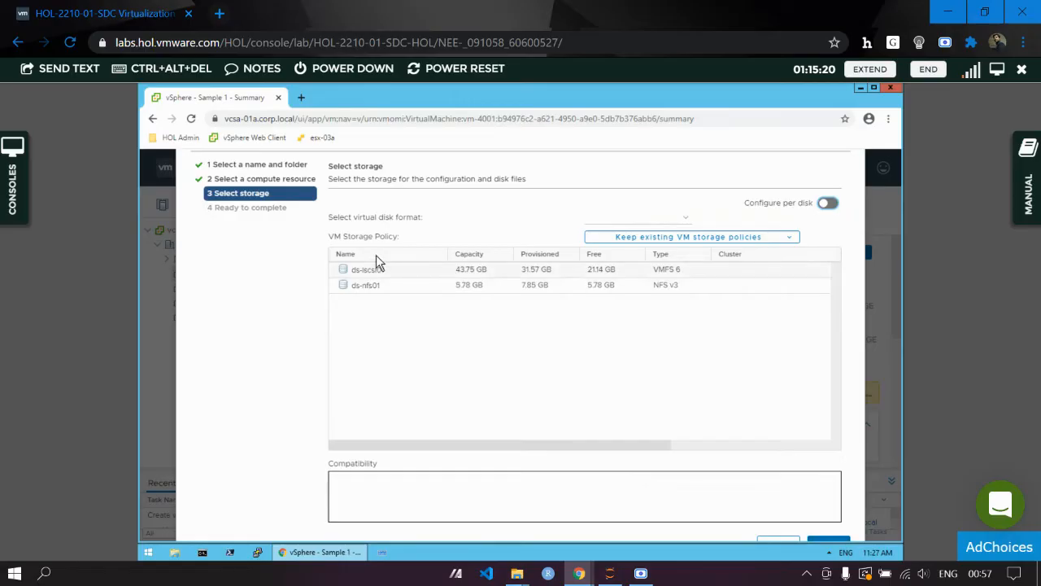
Store the template on the ds-nfs01 datastore with the Thin Provision disk format and finish creating it.
left_click(371, 286)
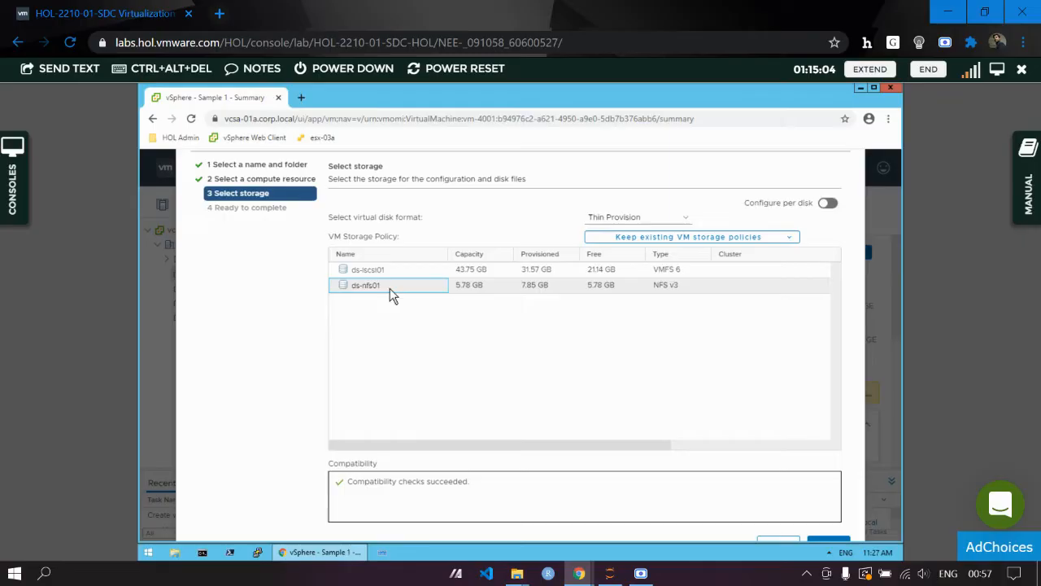
left_click(841, 541)
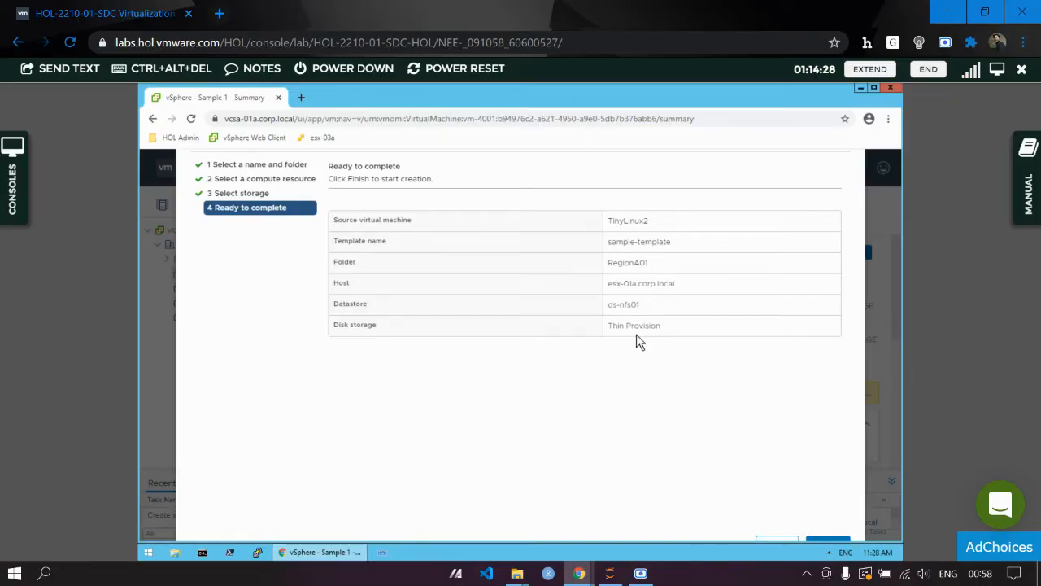
left_click(828, 539)
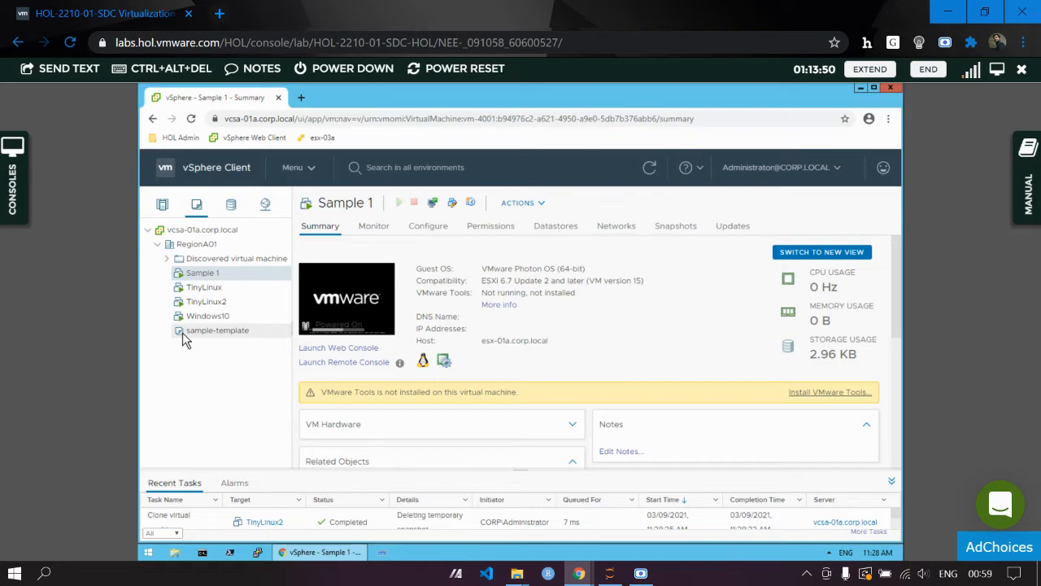
Start a new virtual machine from sample-template, name it vm-from-template, and keep RegionA01 as its location.
right_click(182, 332)
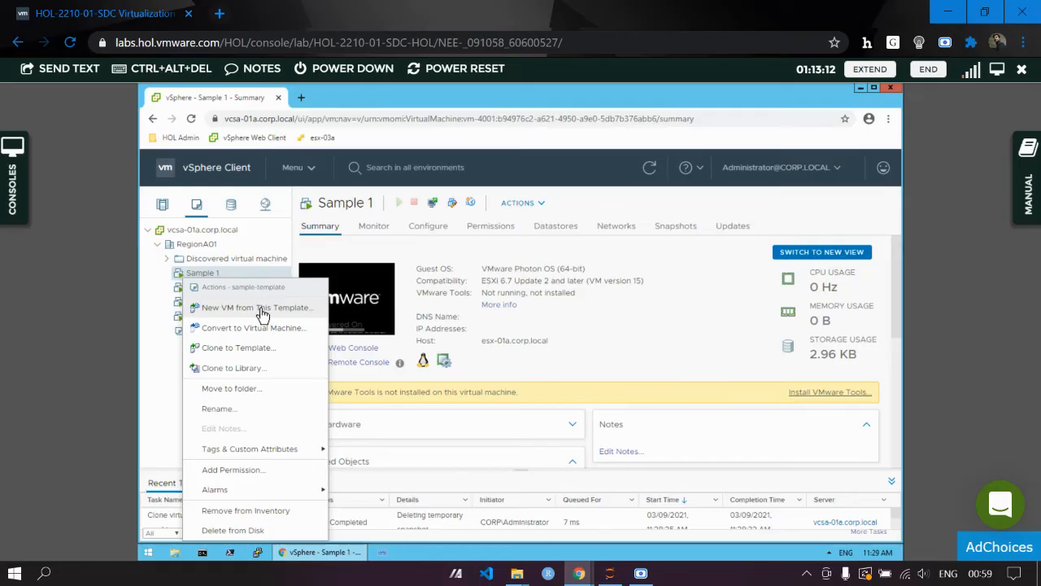
left_click(262, 314)
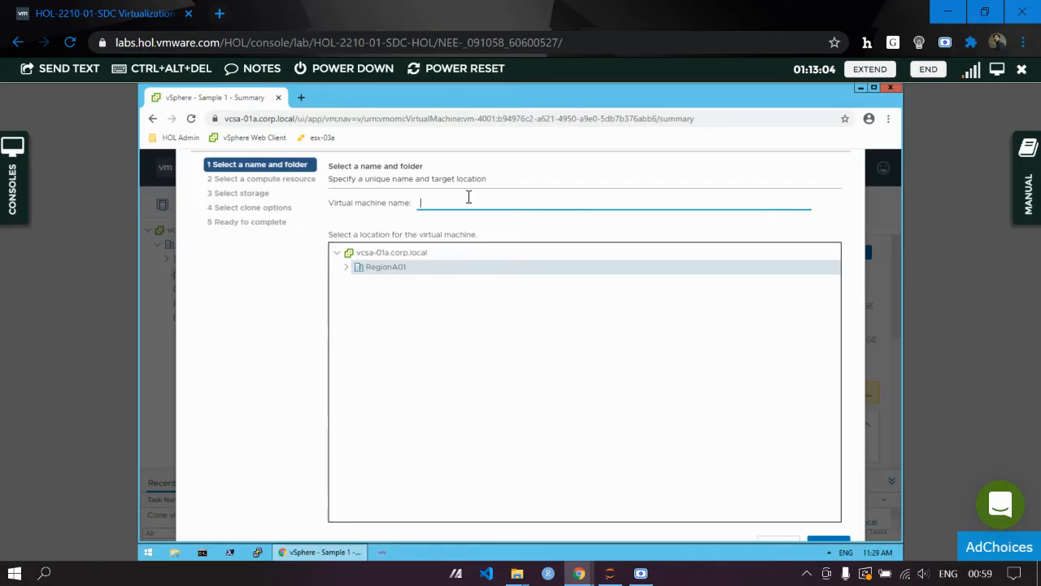
type("vm-from-template")
left_click(838, 541)
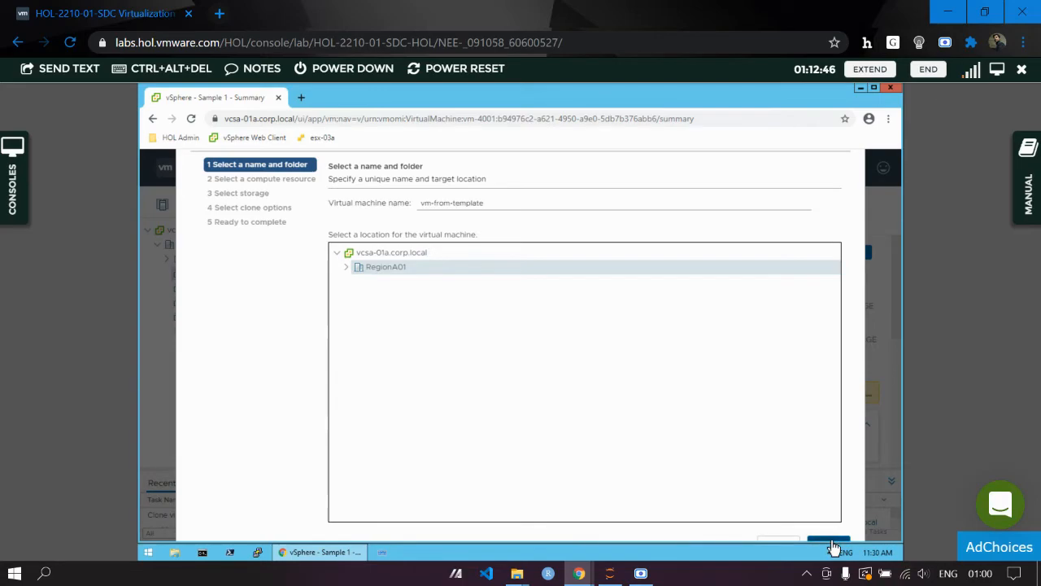
left_click(832, 541)
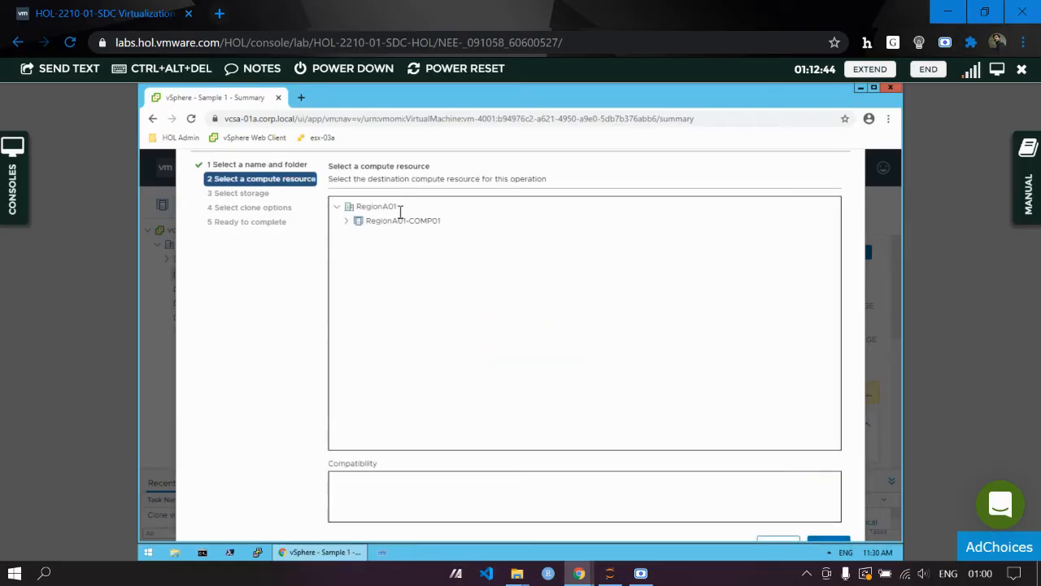
Place the new virtual machine on host esx-01a.corp.local and the ds-iscsi01 datastore, keeping the source disk format, and proceed to clone options.
left_click(346, 221)
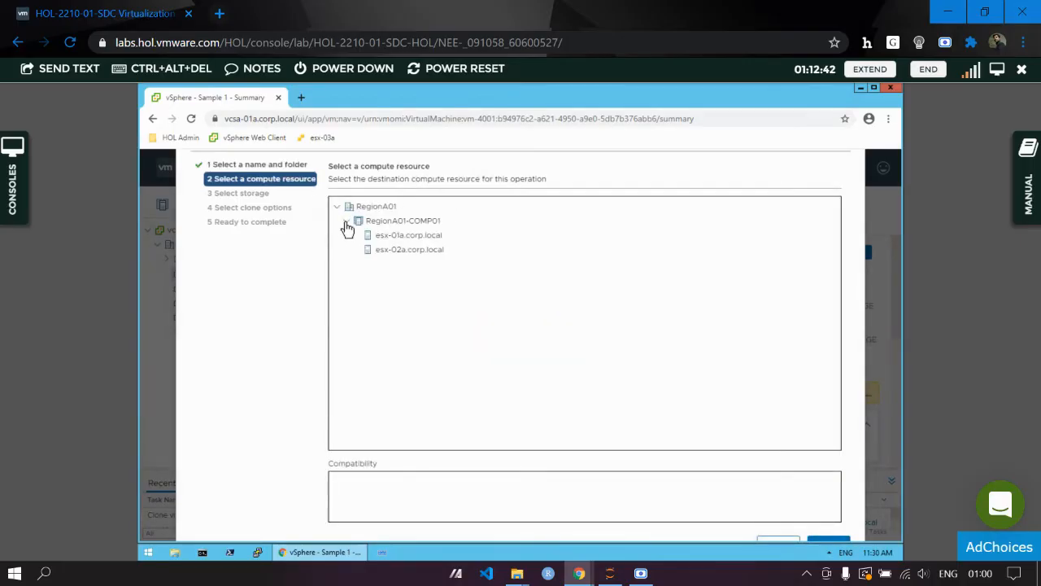
left_click(394, 239)
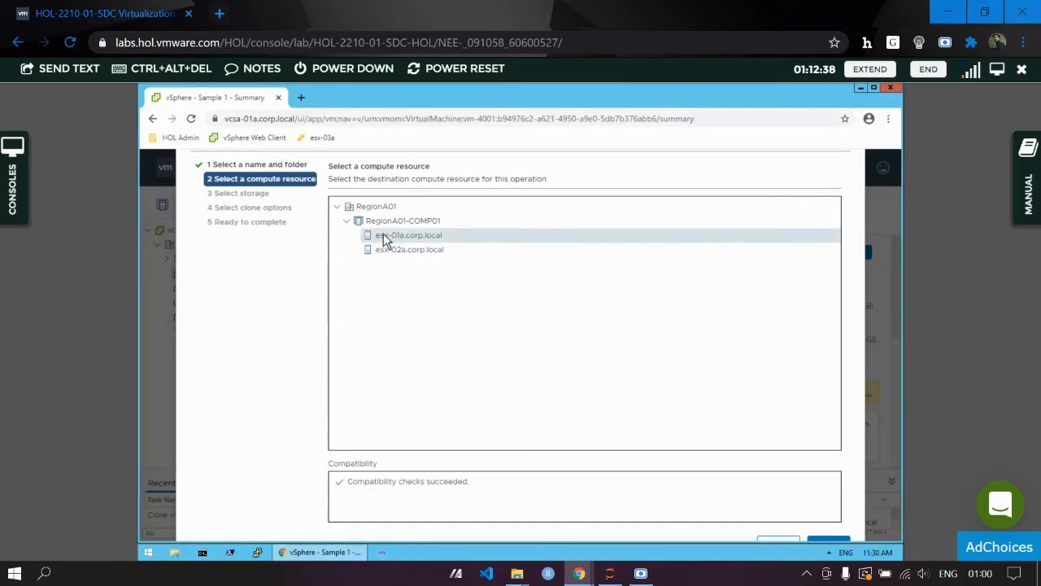
left_click(836, 541)
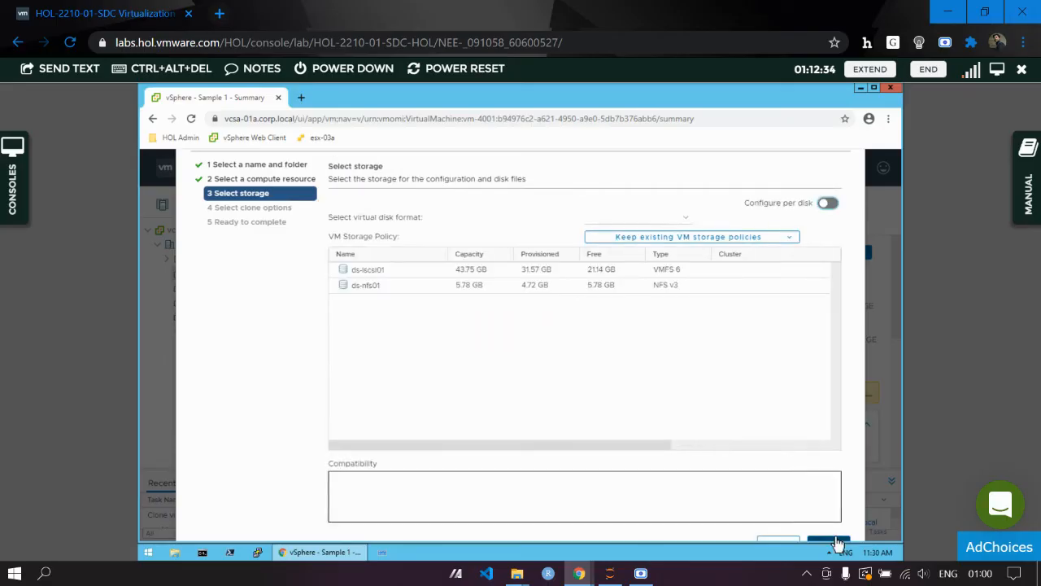
left_click(370, 268)
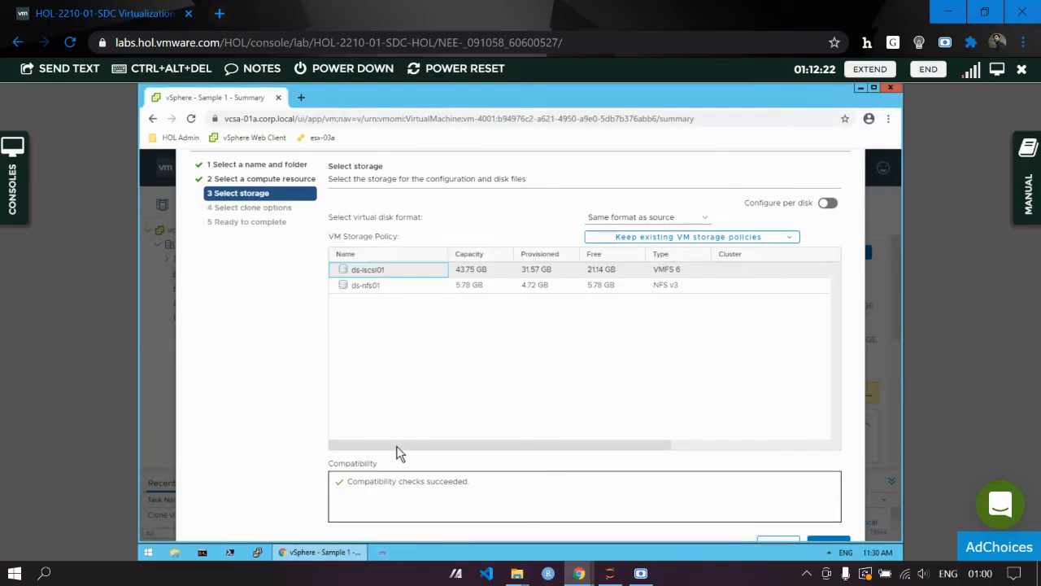
left_click_drag(396, 446, 334, 437)
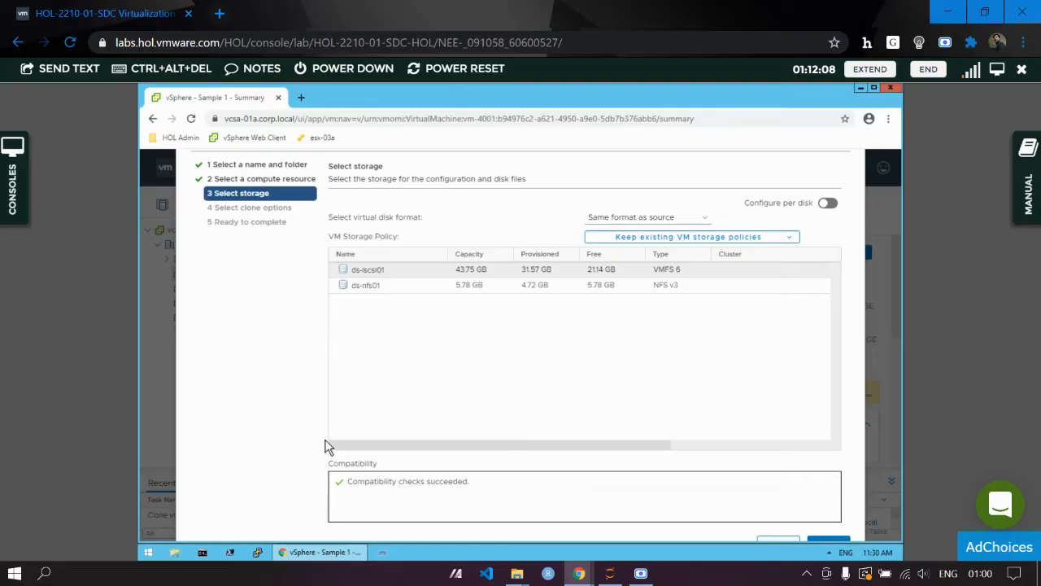
left_click(829, 541)
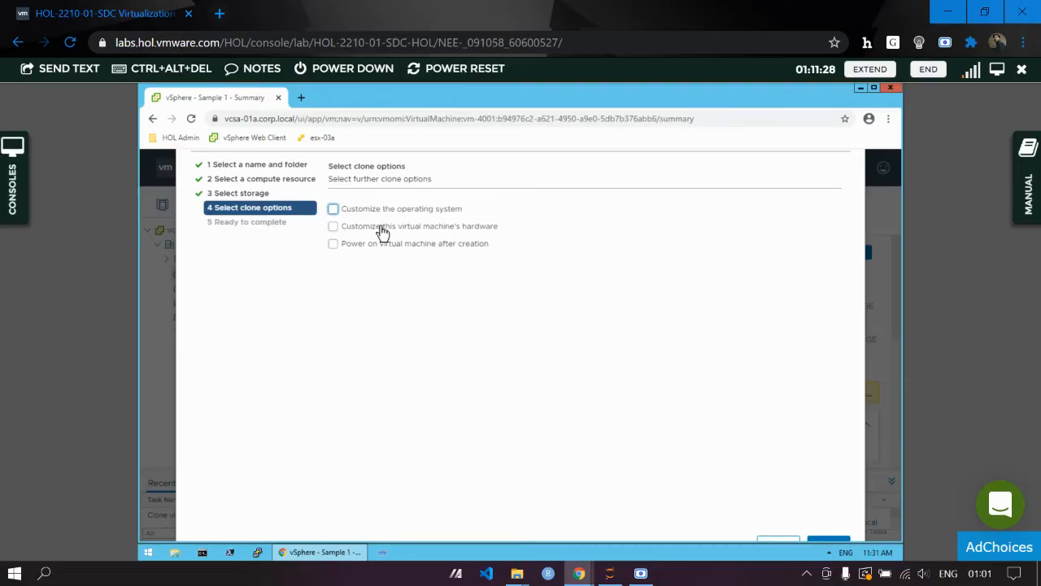
Enable customizing the virtual machine's hardware, look over the hardware settings, and return to the clone options.
left_click(349, 228)
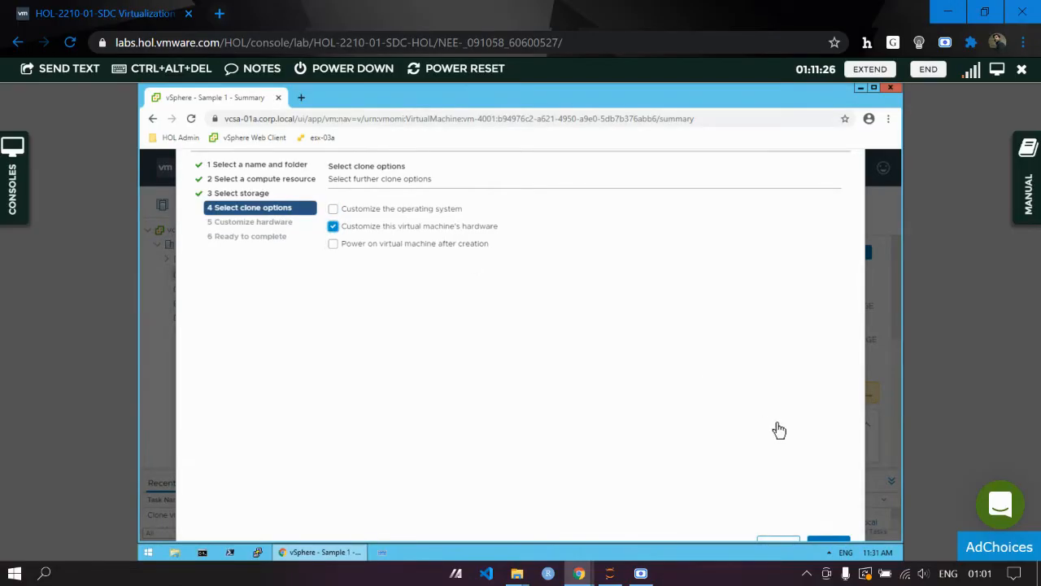
left_click(818, 538)
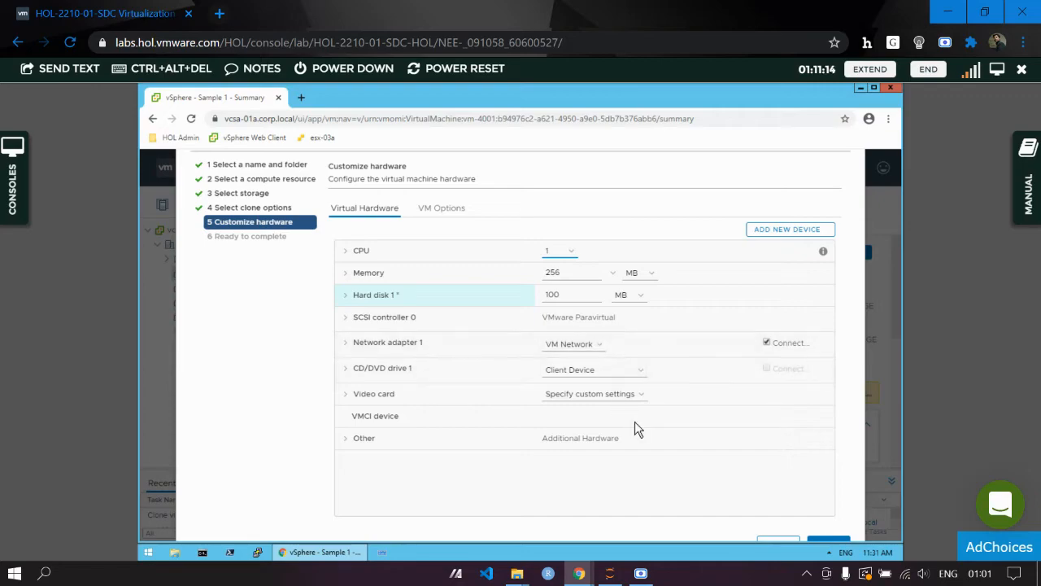
left_click(779, 545)
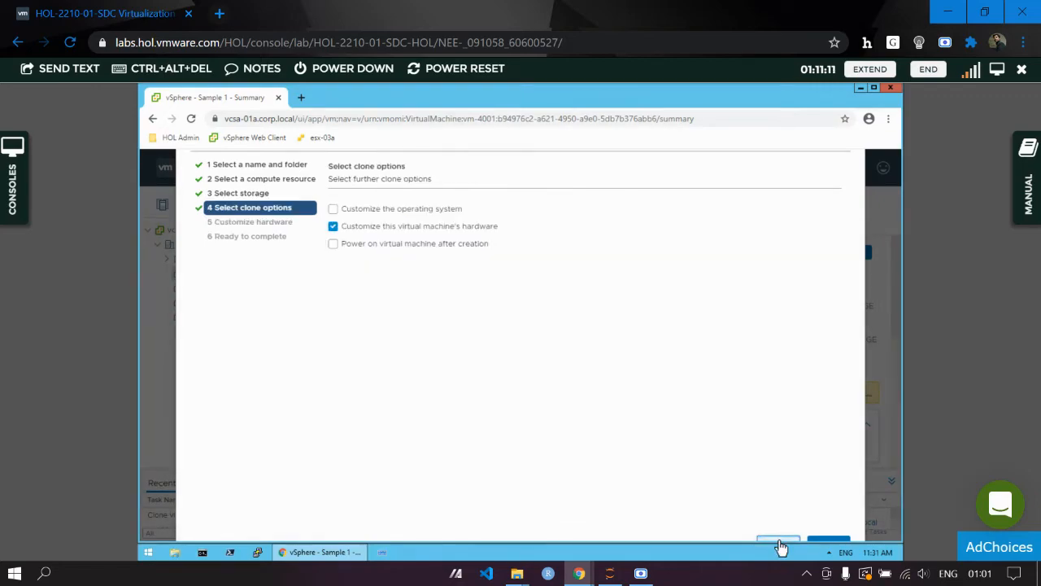
Enable customizing the operating system, disable customizing the virtual machine's hardware, and proceed to guest OS customization.
left_click(400, 211)
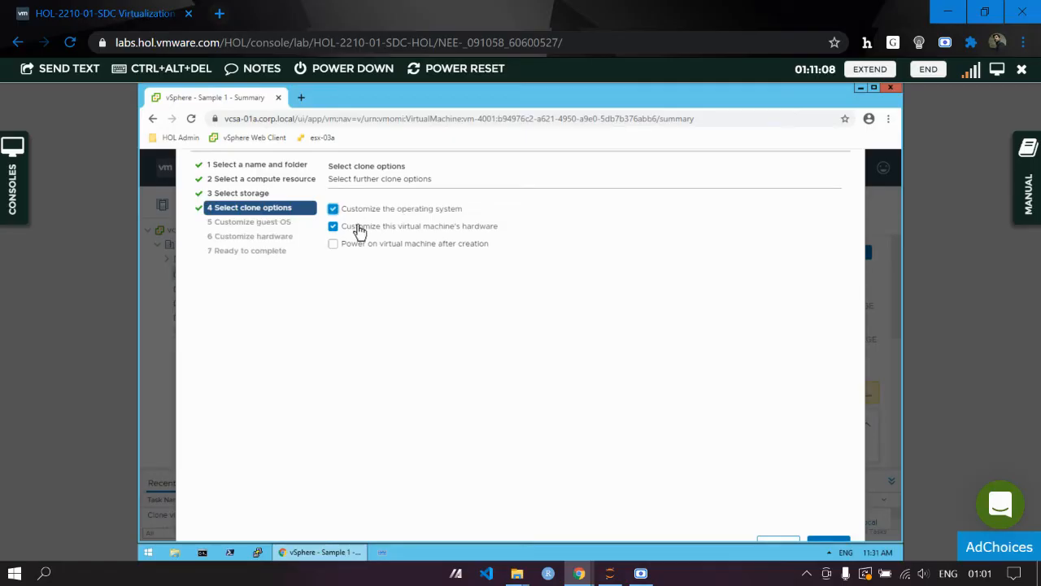
left_click(357, 228)
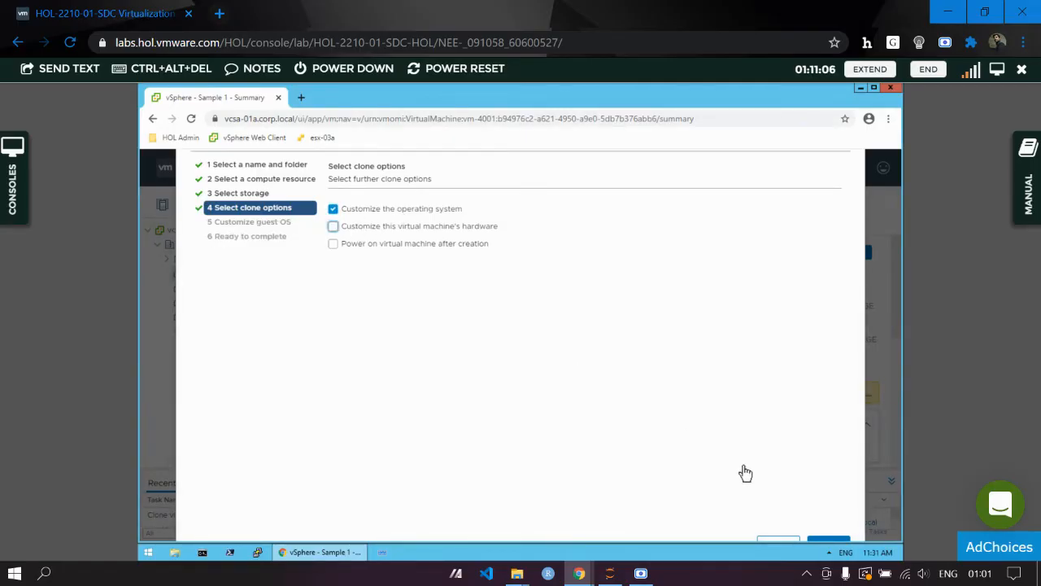
left_click(830, 540)
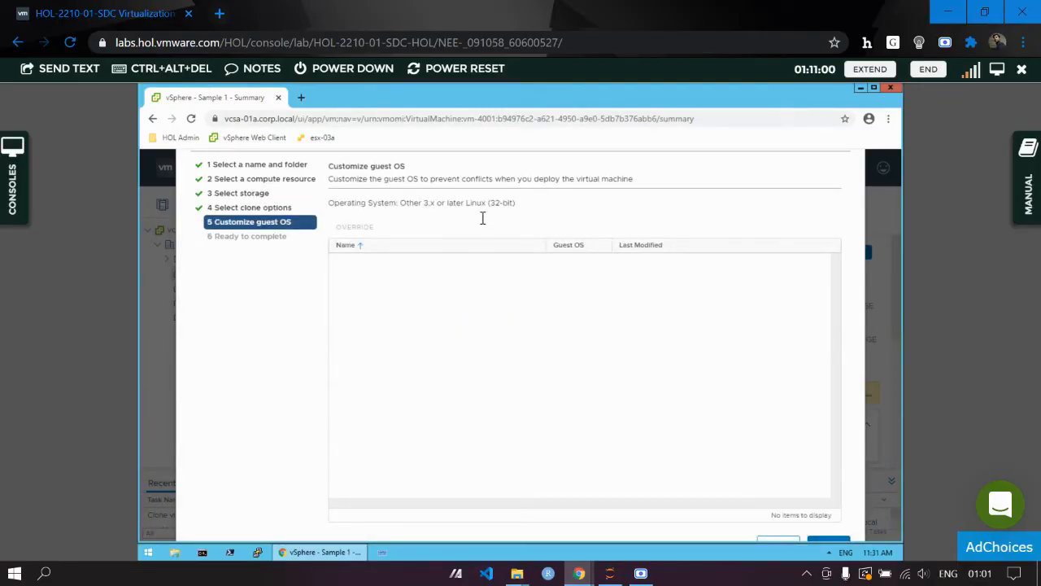
Switch the clone options from customizing the operating system to customizing the hardware, keep the hardware settings, and finish creating vm-from-template.
left_click(778, 543)
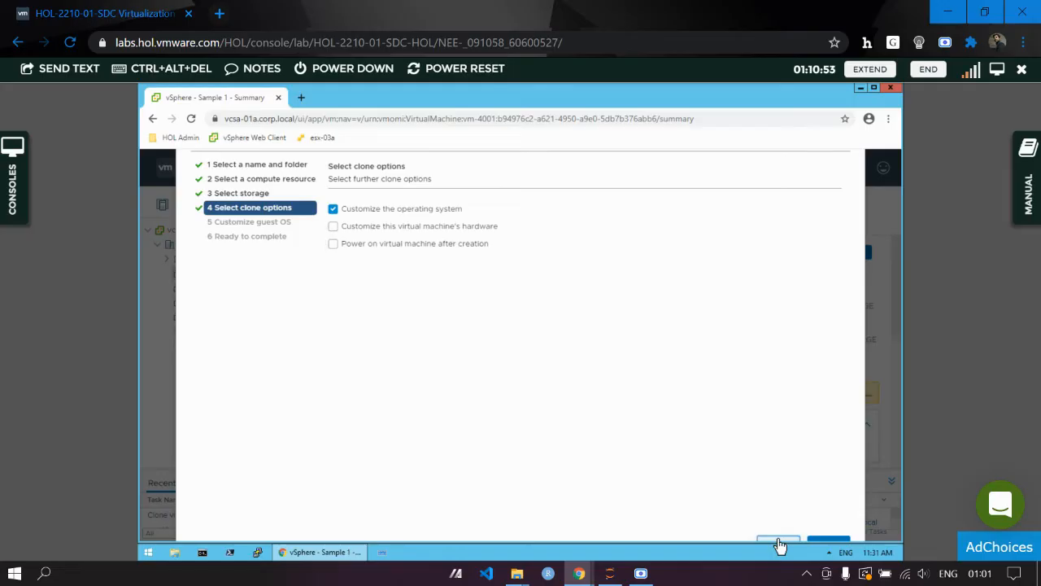
left_click(462, 227)
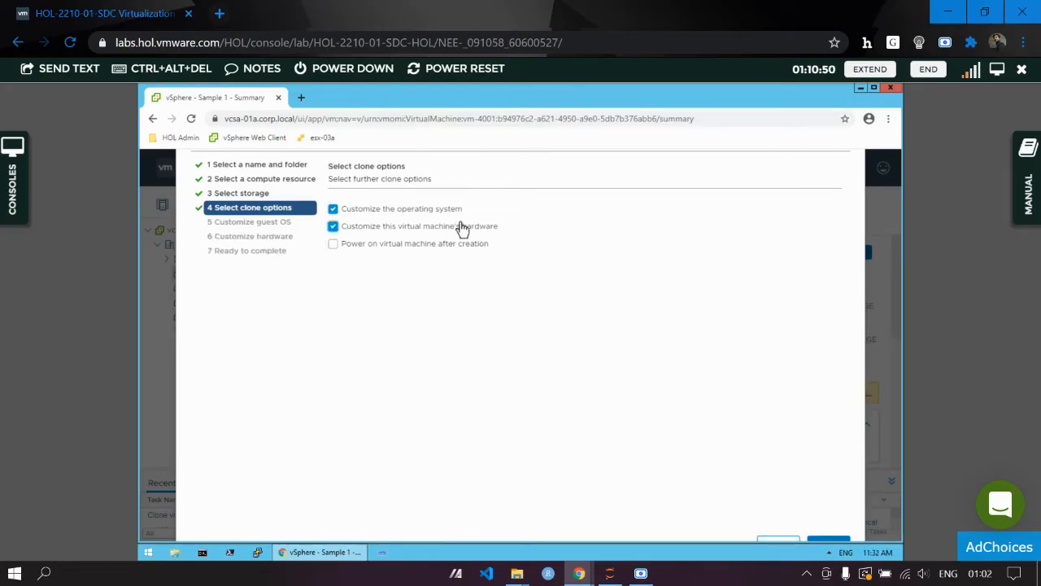
left_click(409, 209)
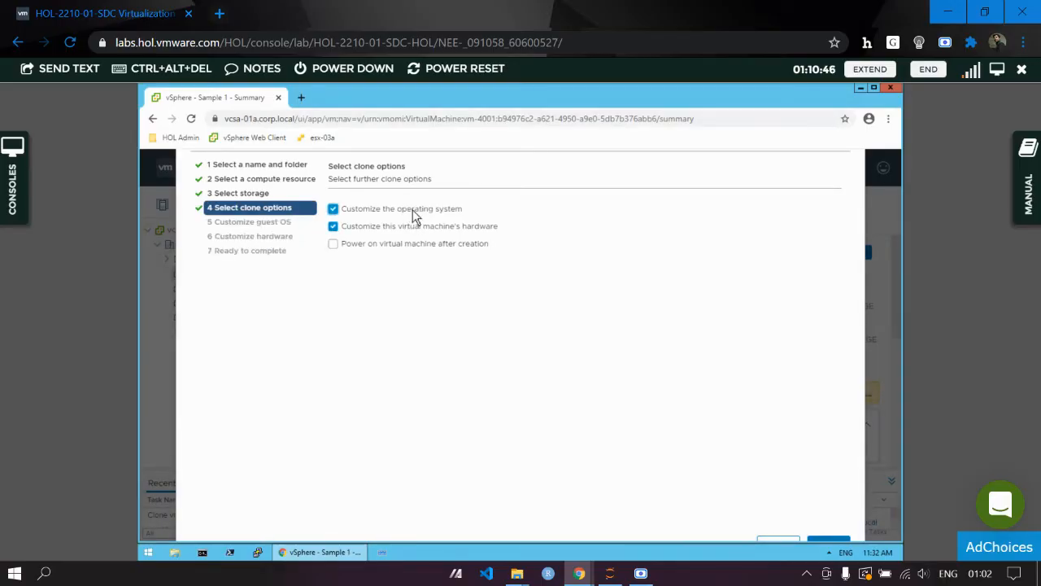
left_click(830, 540)
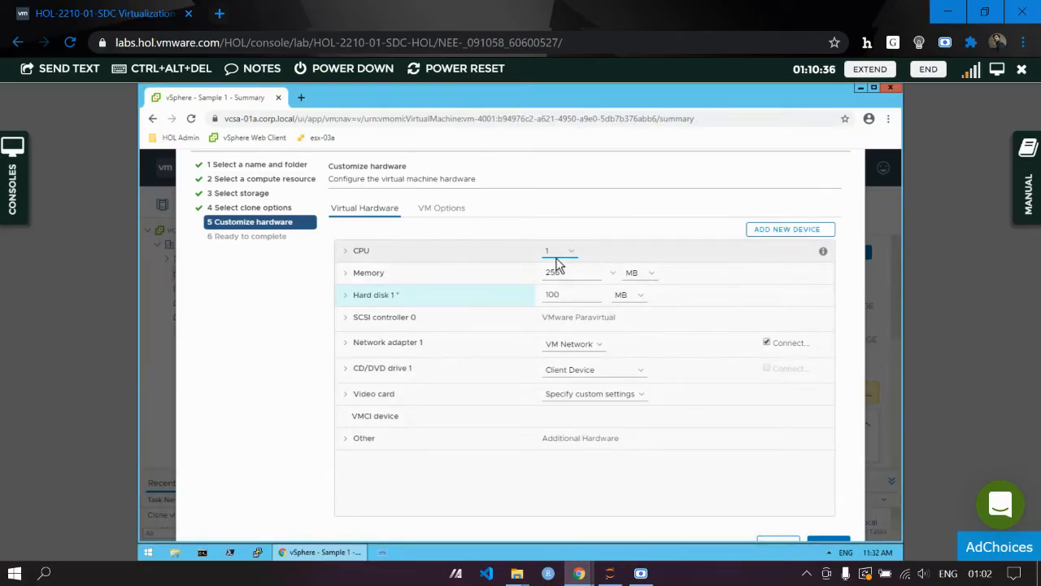
left_click(820, 540)
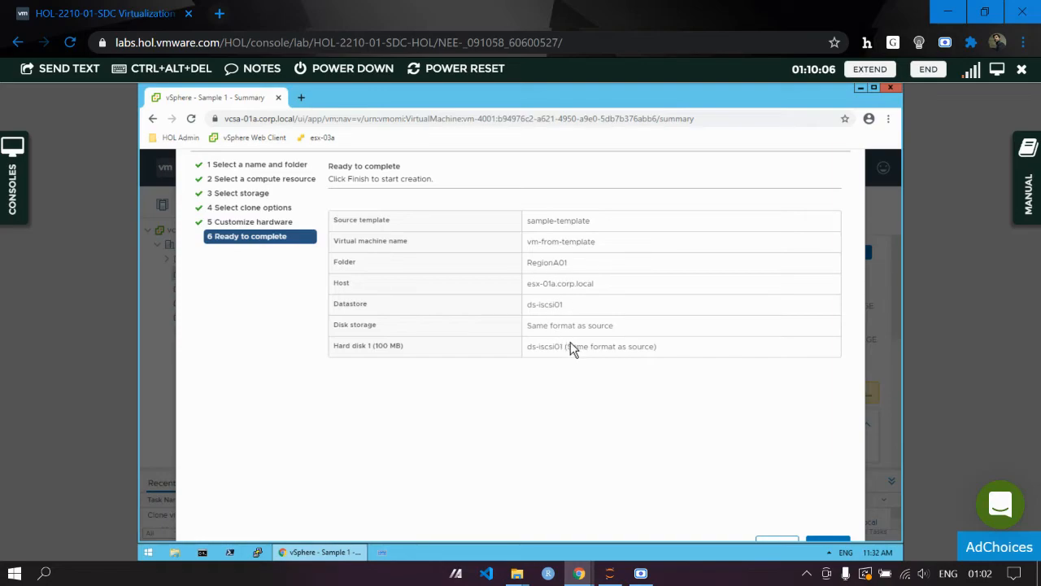
left_click(826, 540)
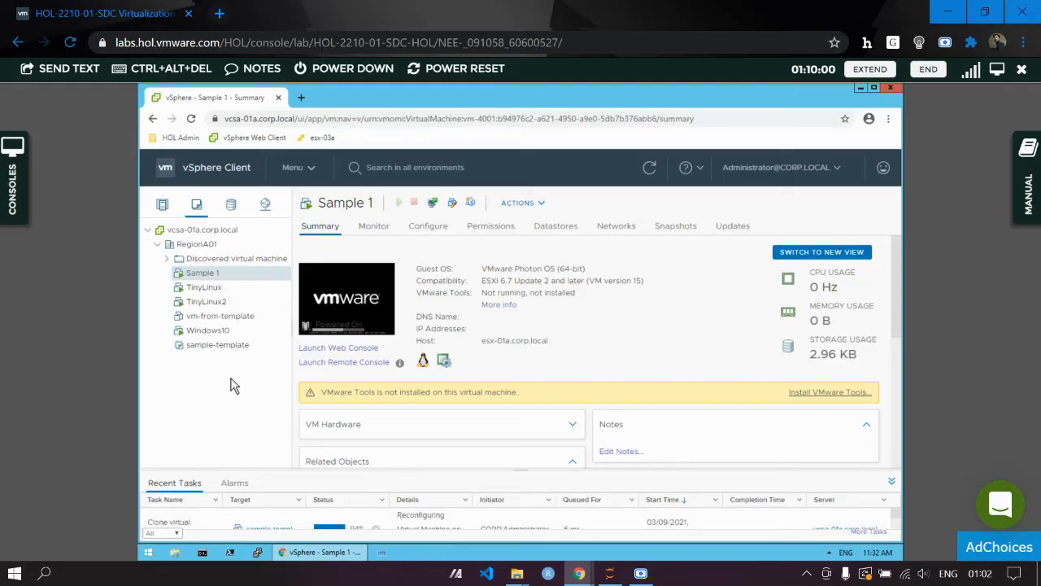
Review the summaries of vm-from-template, TinyLinux2 and sample-template, and look over the actions available for sample-template.
left_click(197, 317)
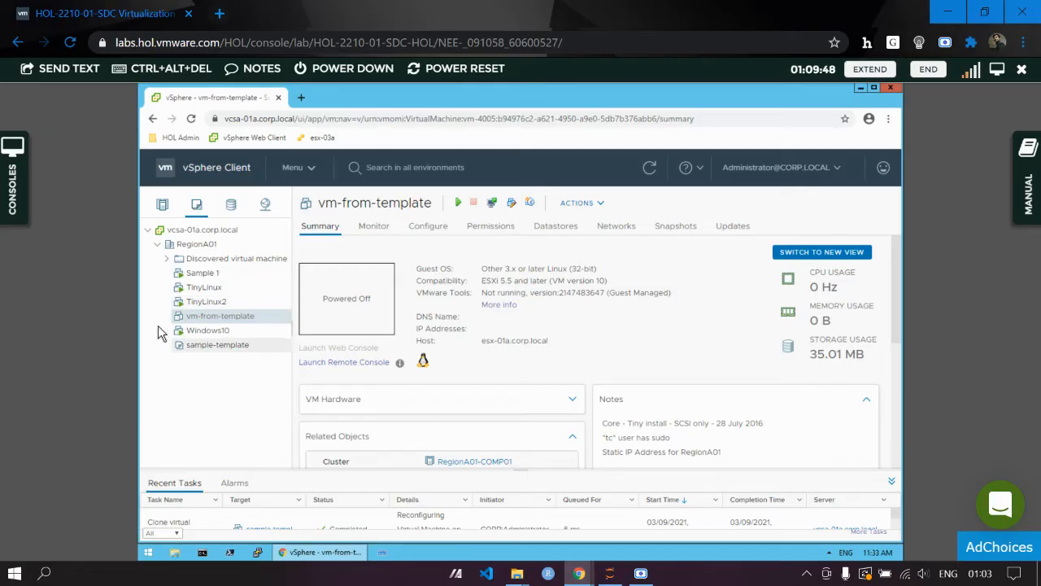
left_click(235, 298)
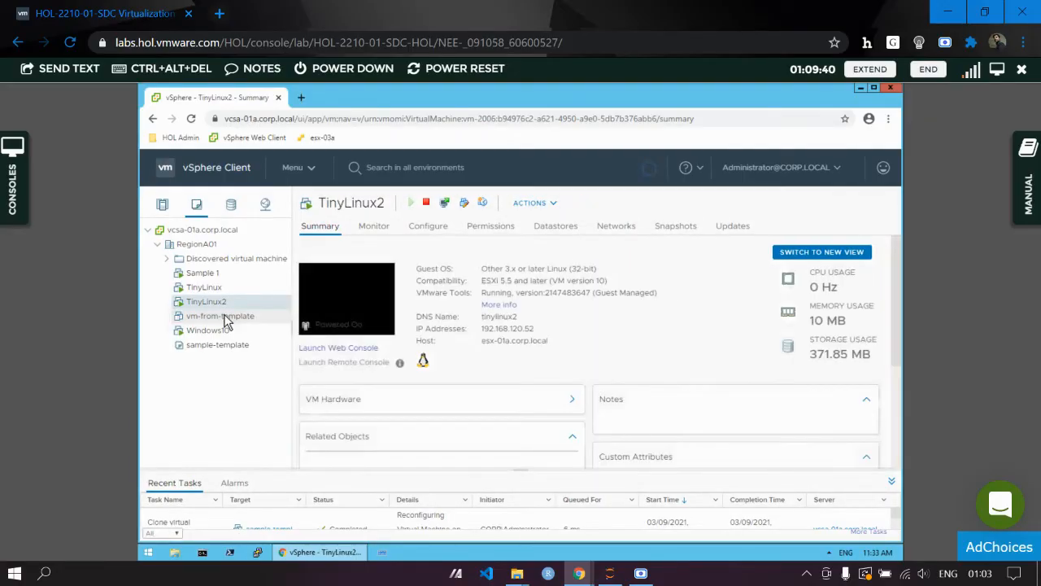
left_click(224, 347)
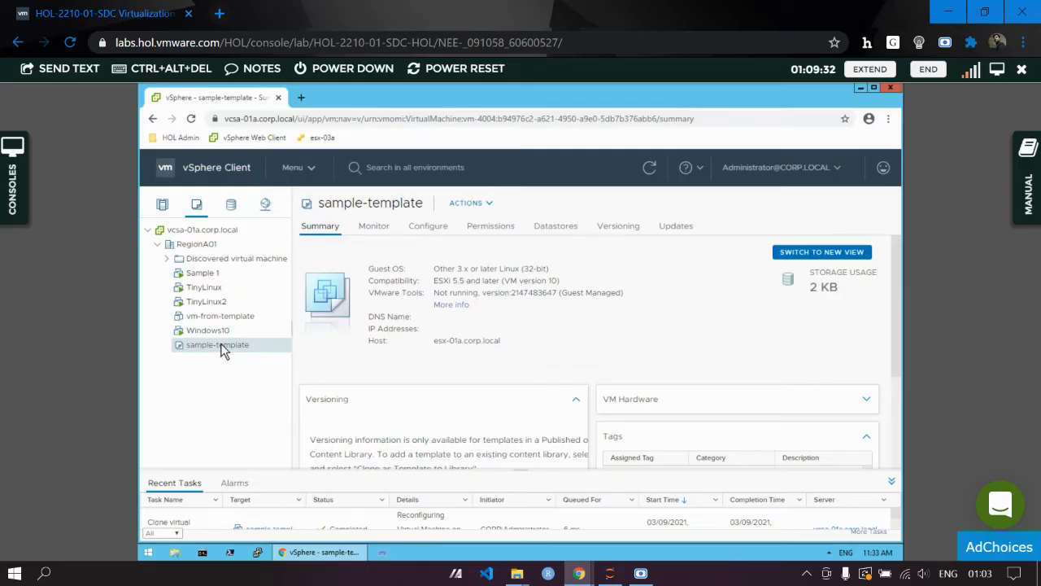
right_click(223, 348)
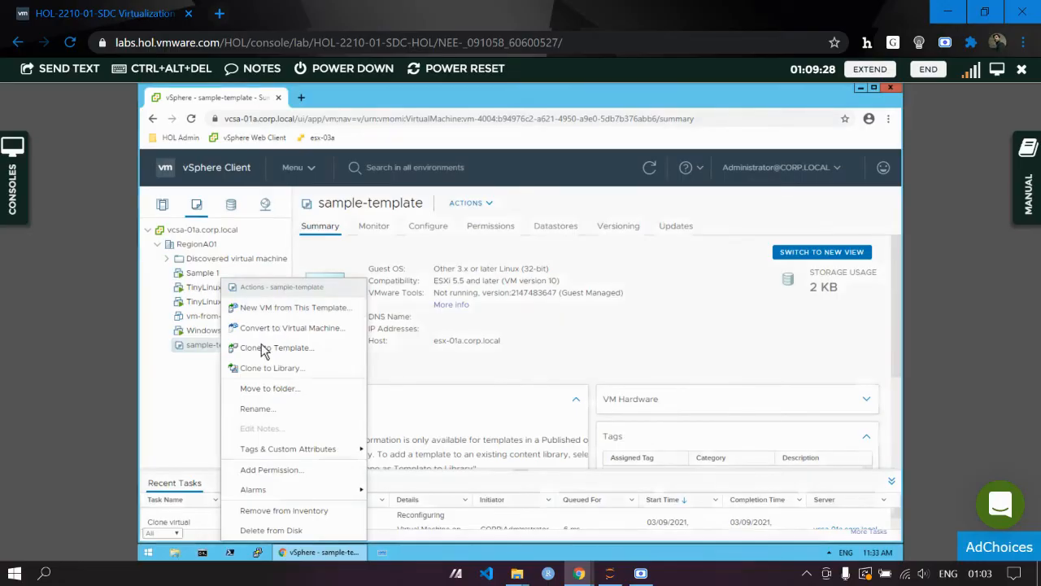
left_click(195, 410)
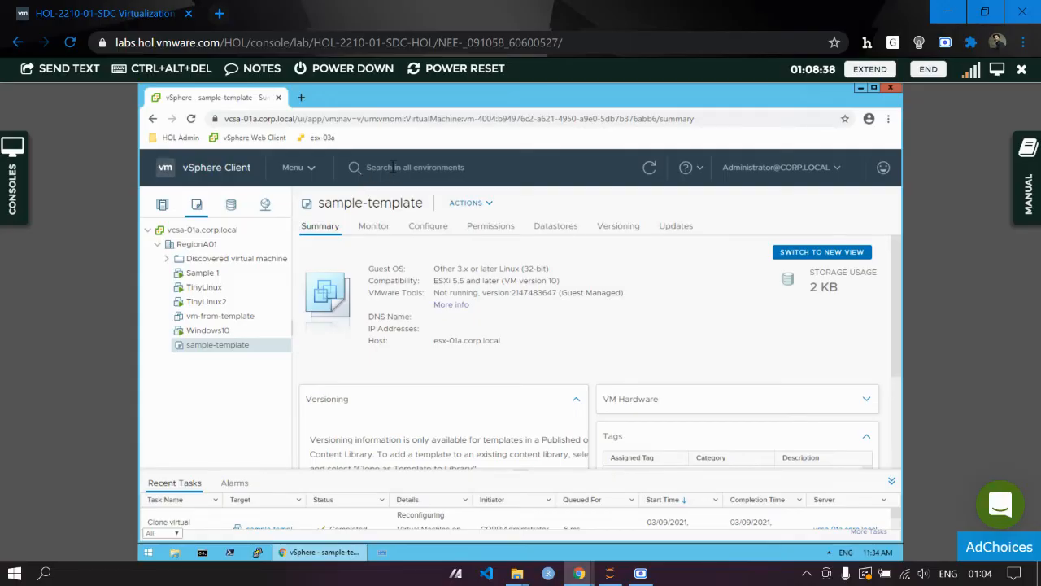
Search all environments for "sample 1".
left_click(392, 167)
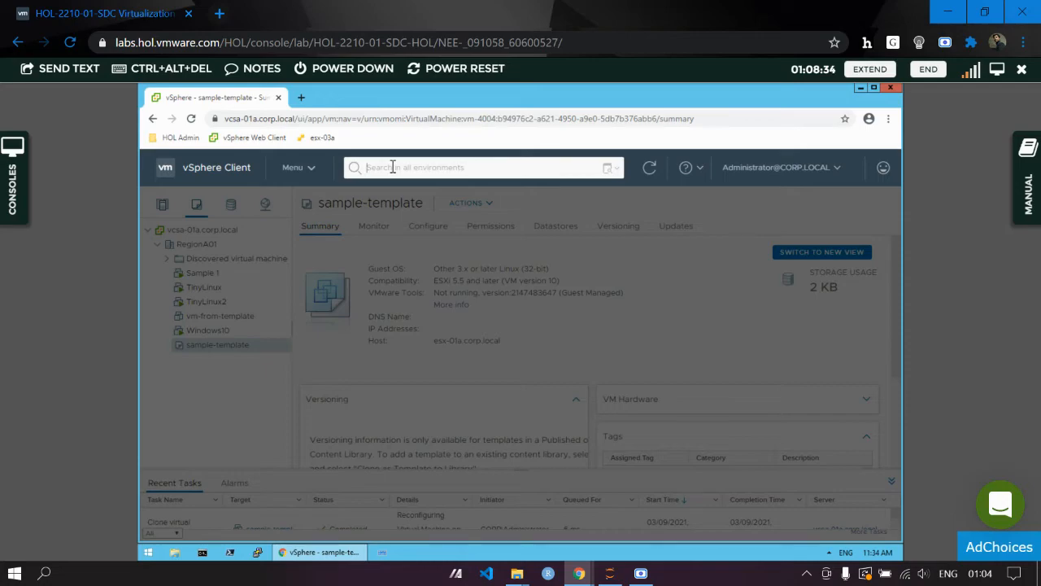
type("sapmle 1")
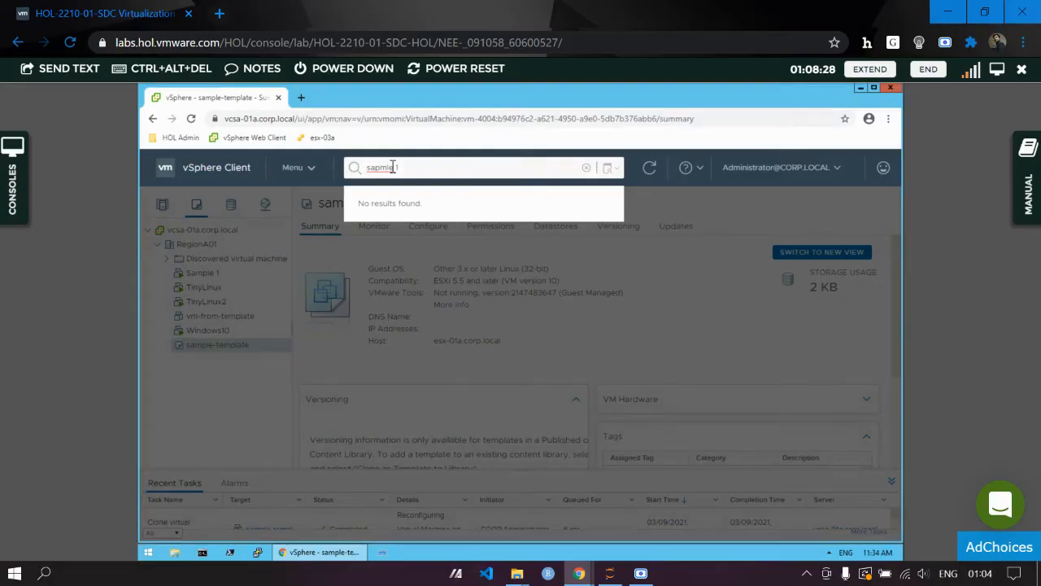
key("BackSpace")
key("BackSpace")
key("BackSpace")
key("BackSpace")
key("BackSpace")
key("BackSpace")
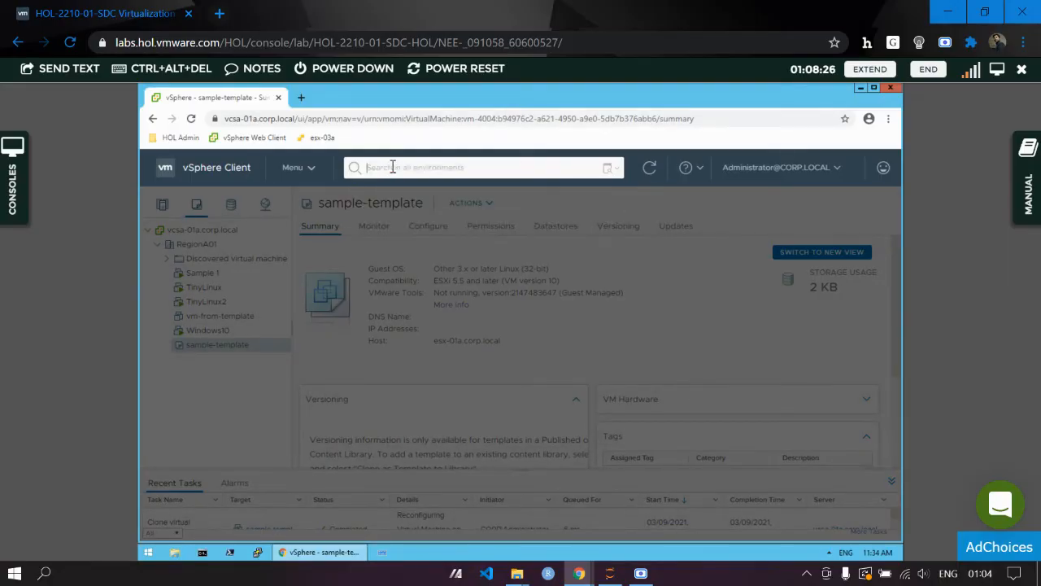
type("sampl")
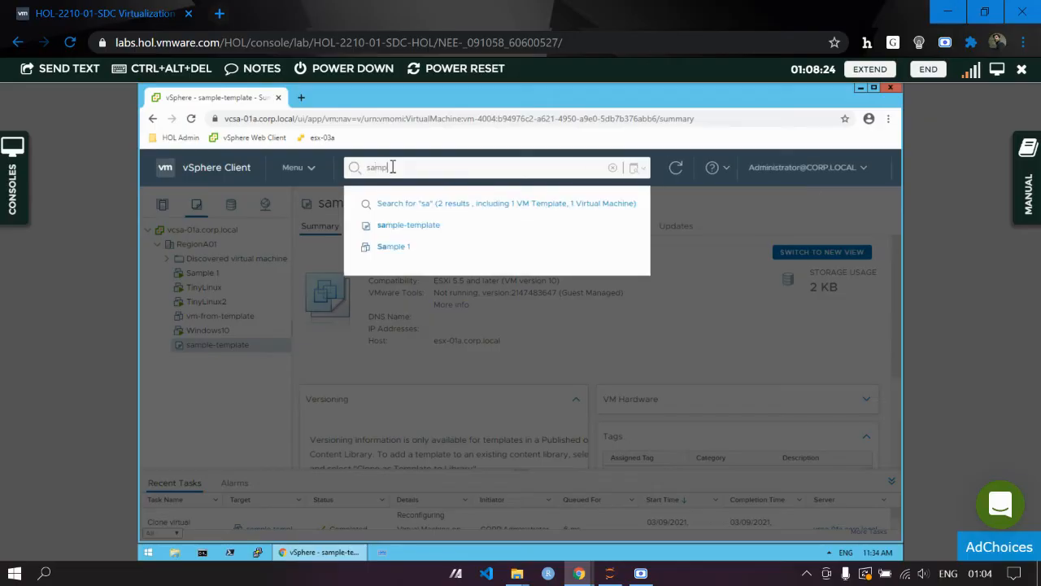
type("e")
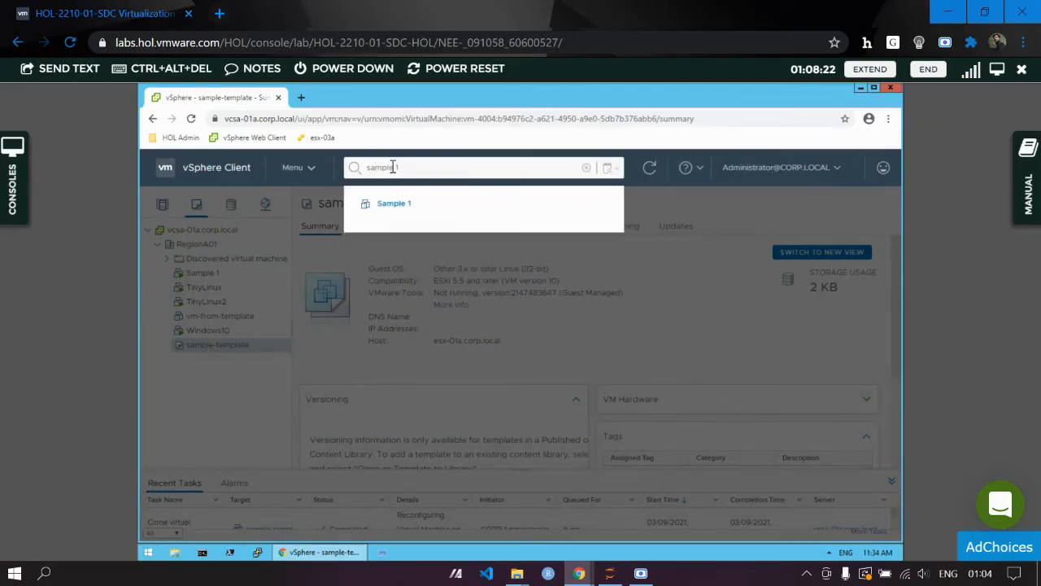
type(" 1")
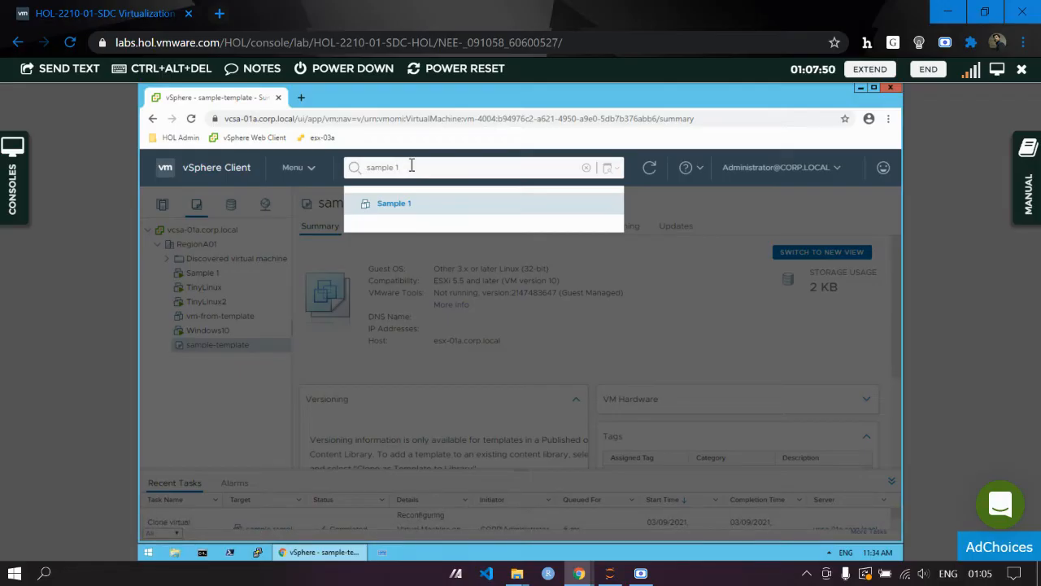
Shorten the search term to "sam" and show the full search results.
key("BackSpace")
key("BackSpace")
key("BackSpace")
key("BackSpace")
key("BackSpace")
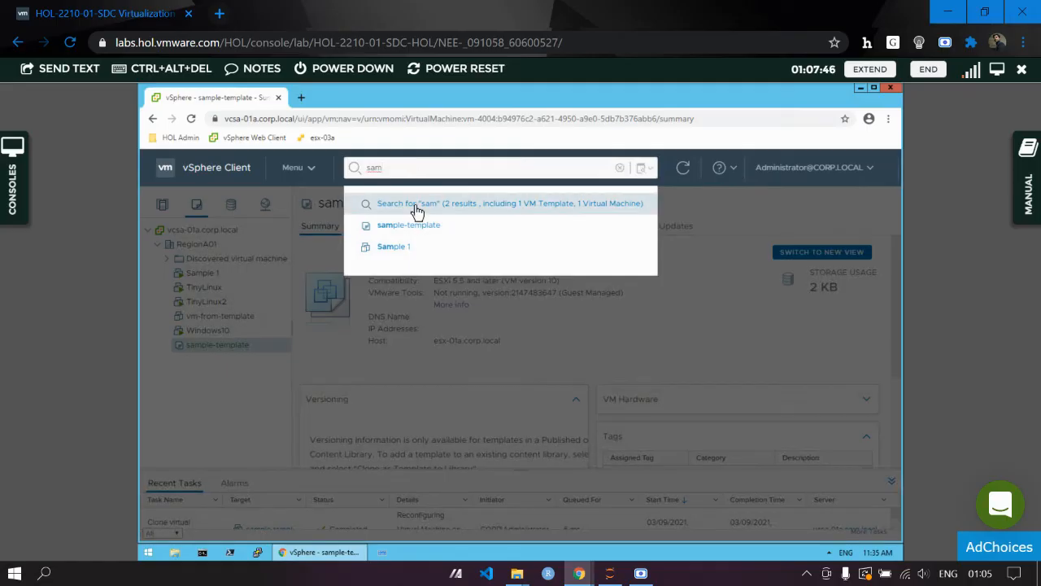
left_click(415, 204)
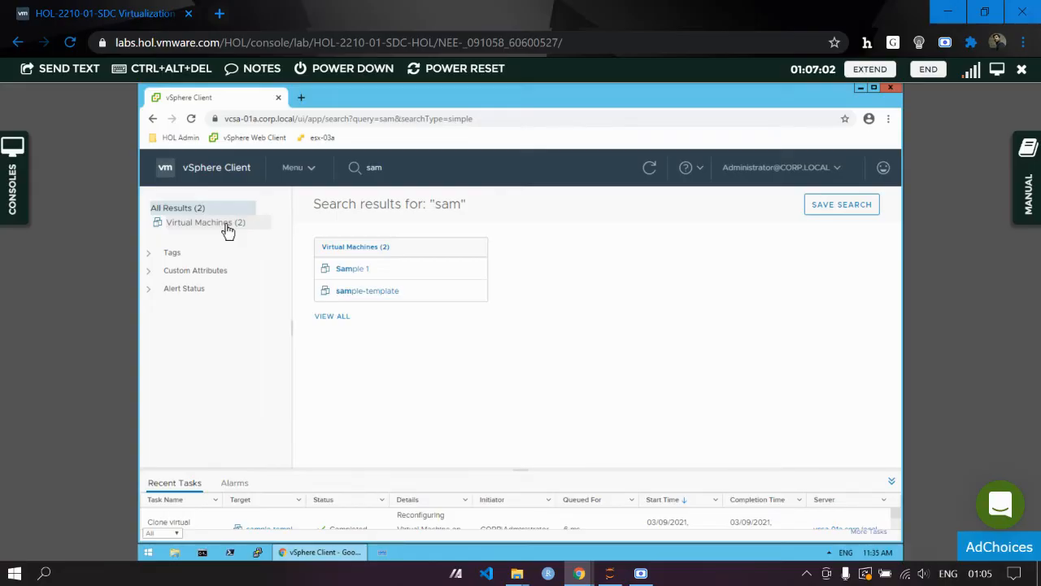
Search all environments for "a" and narrow the full results to virtual machines.
left_click(418, 171)
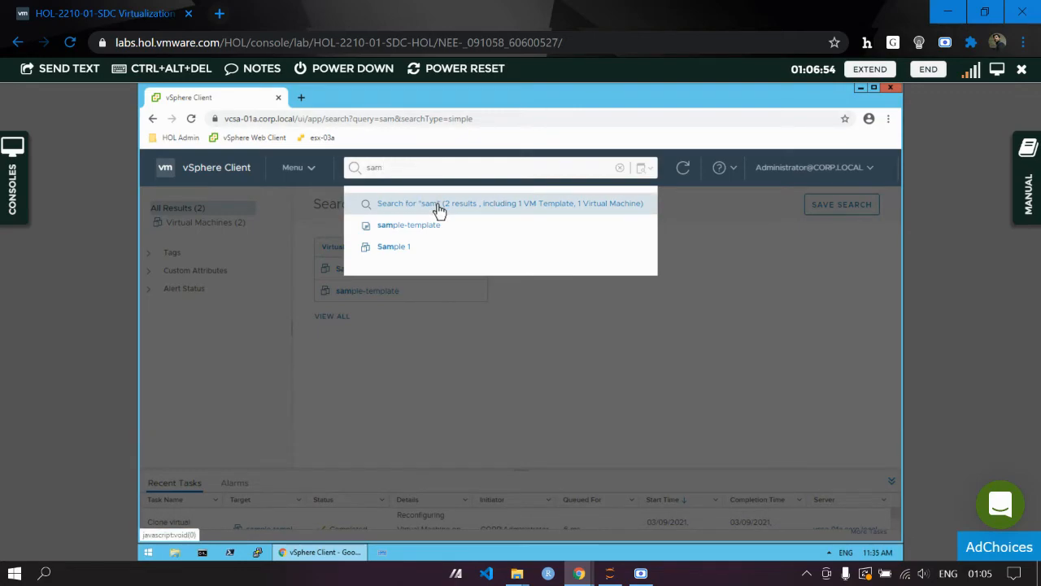
key("BackSpace")
key("BackSpace")
key("BackSpace")
type("a")
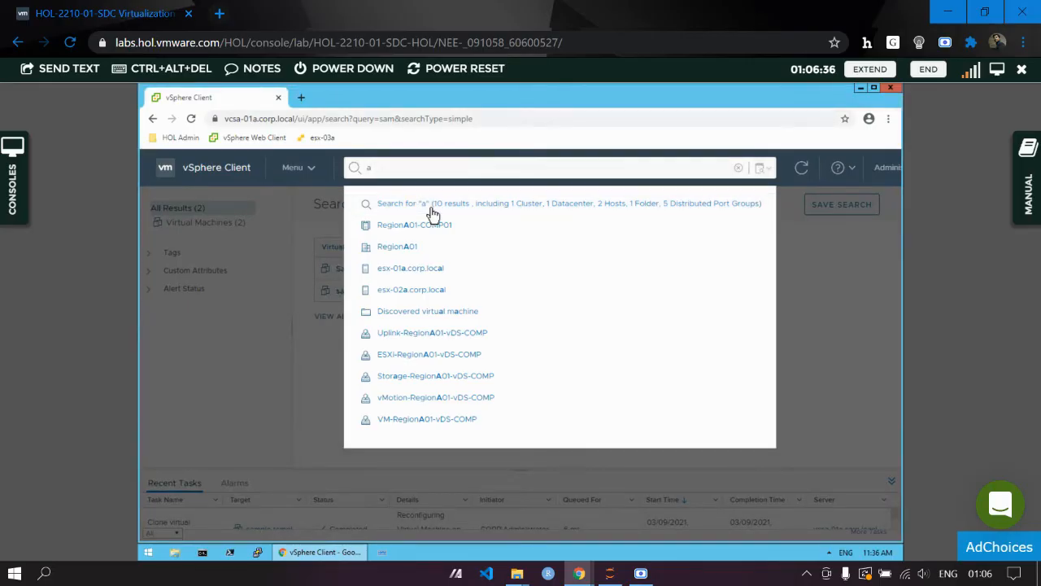
left_click(432, 209)
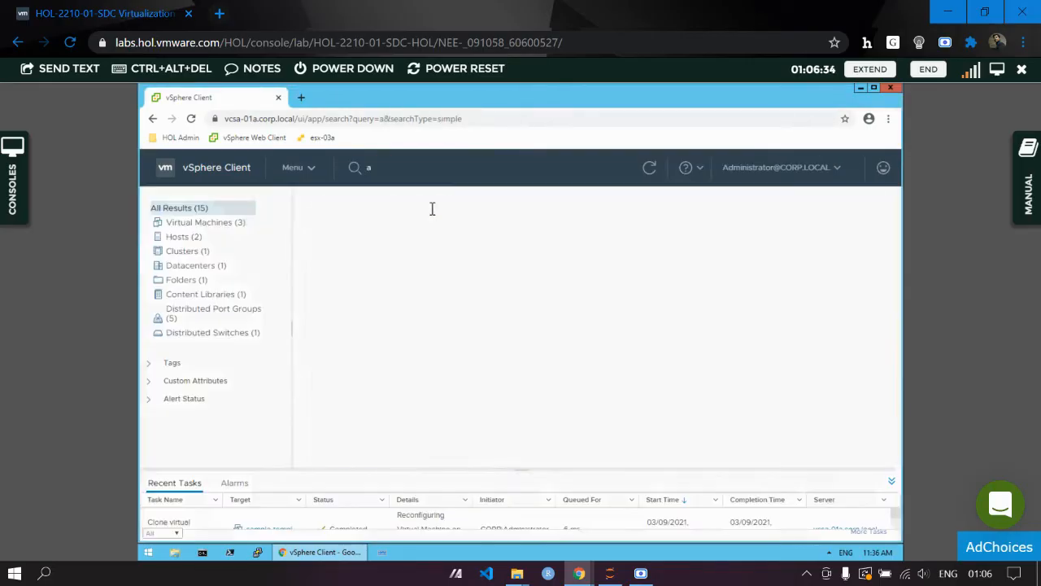
left_click(240, 228)
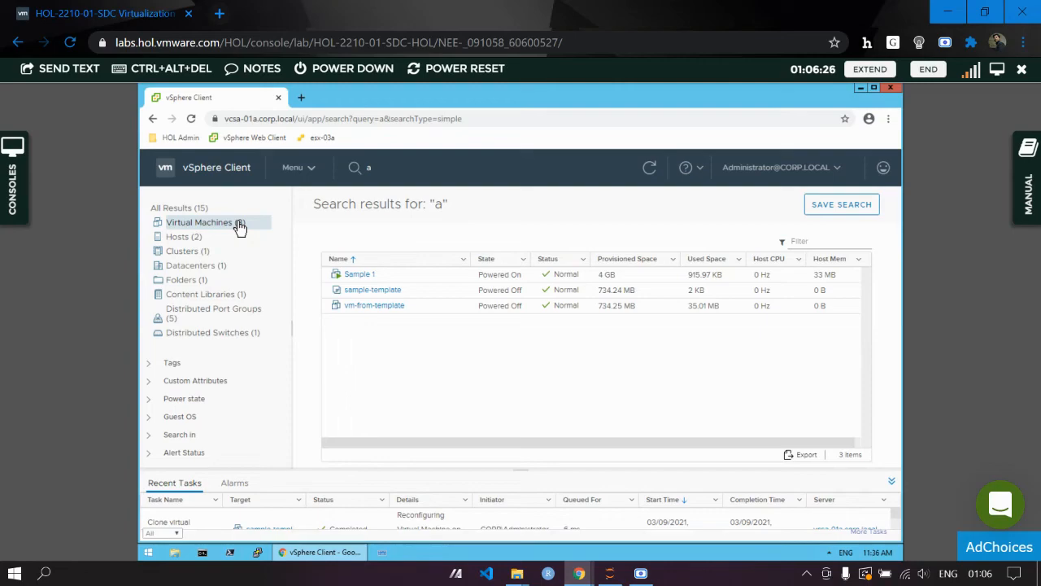
Look over the tag filters and restrict the virtual machine results to those that are powered on.
left_click(150, 401)
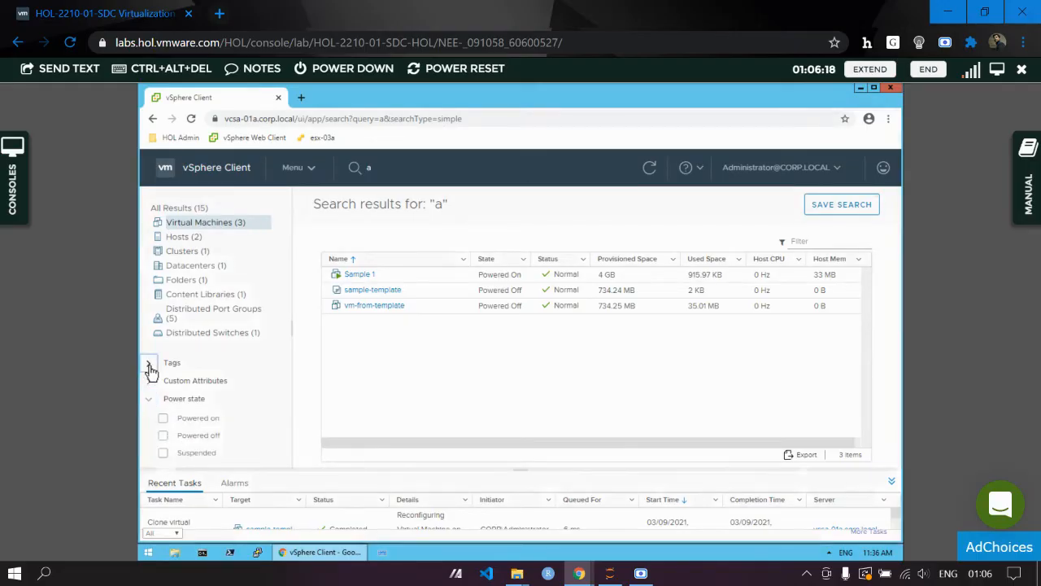
left_click(149, 363)
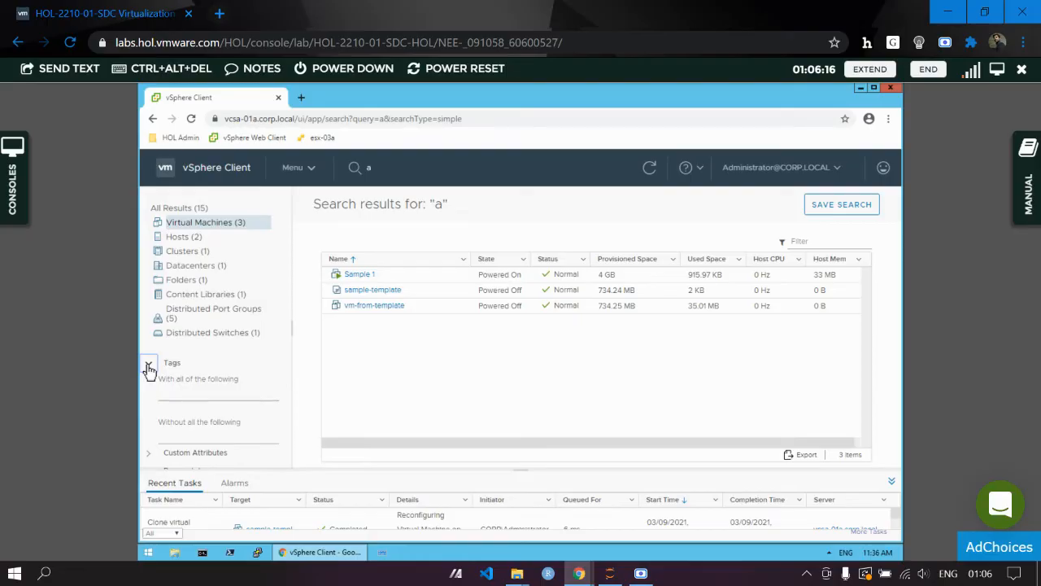
left_click(149, 366)
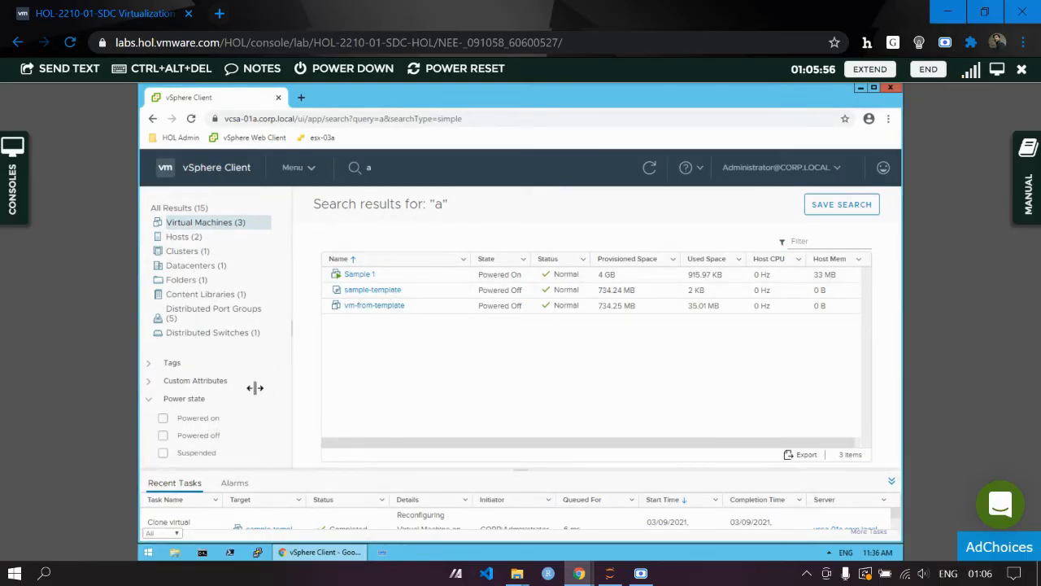
left_click(200, 425)
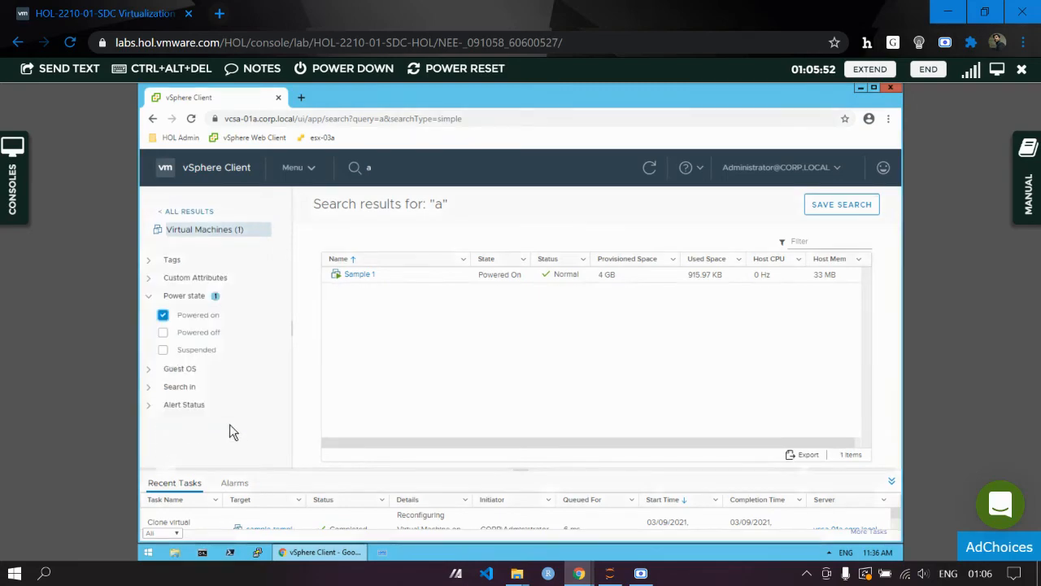
left_click(149, 298)
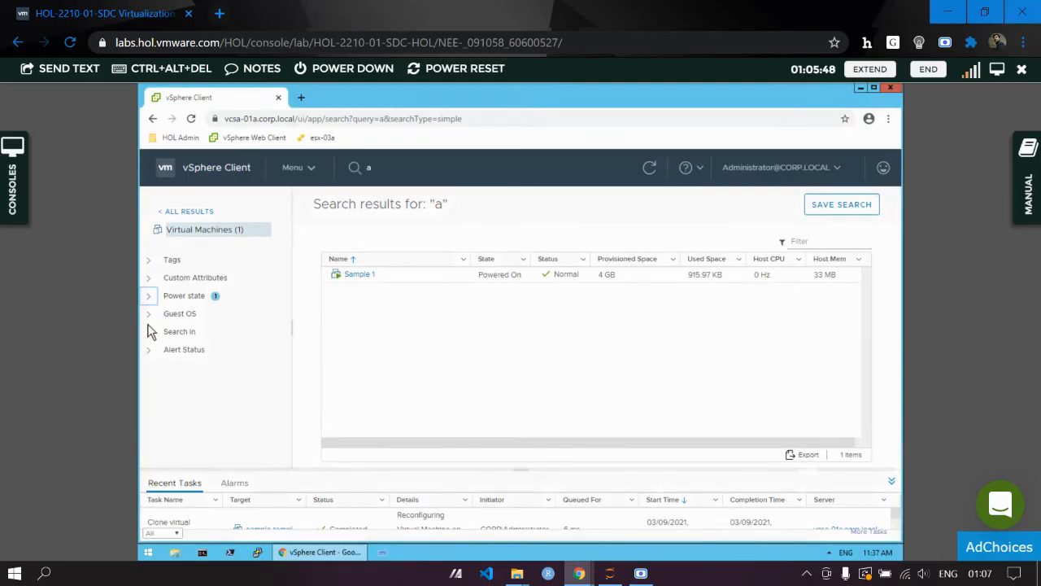
Try to filter the virtual machine results by the guest OS text "linux".
left_click(149, 316)
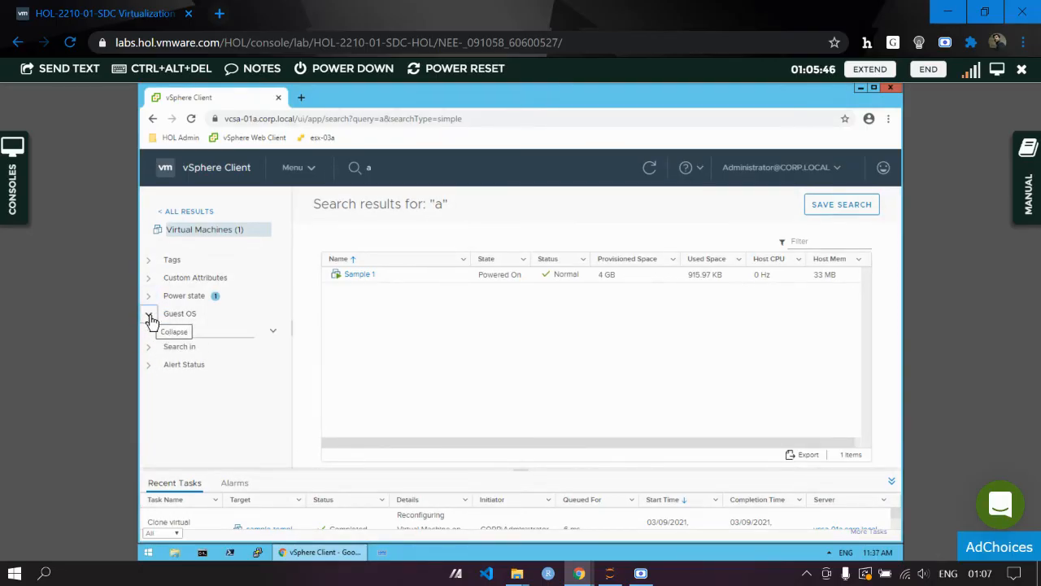
left_click(205, 332)
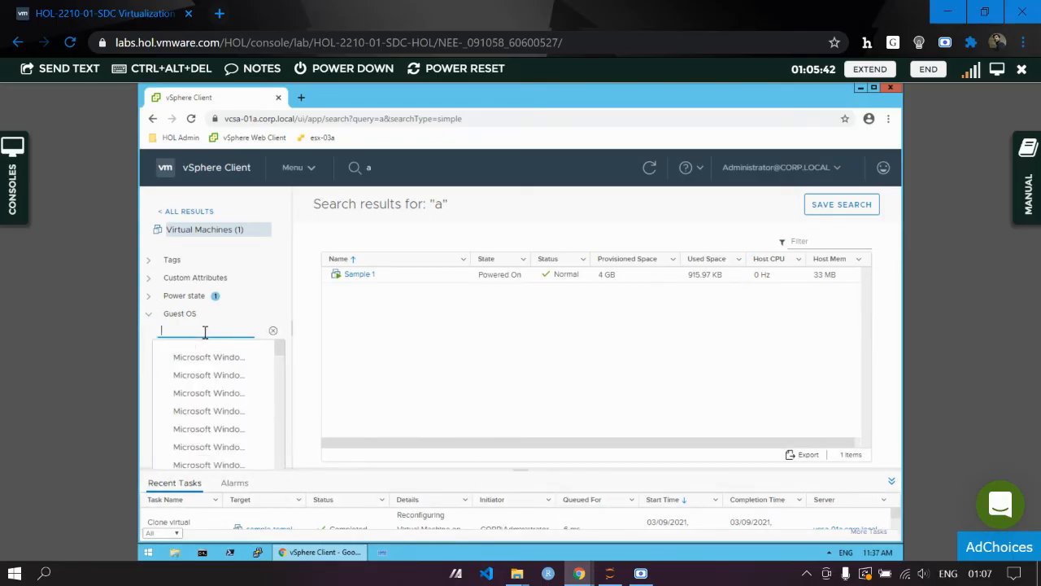
type("lin")
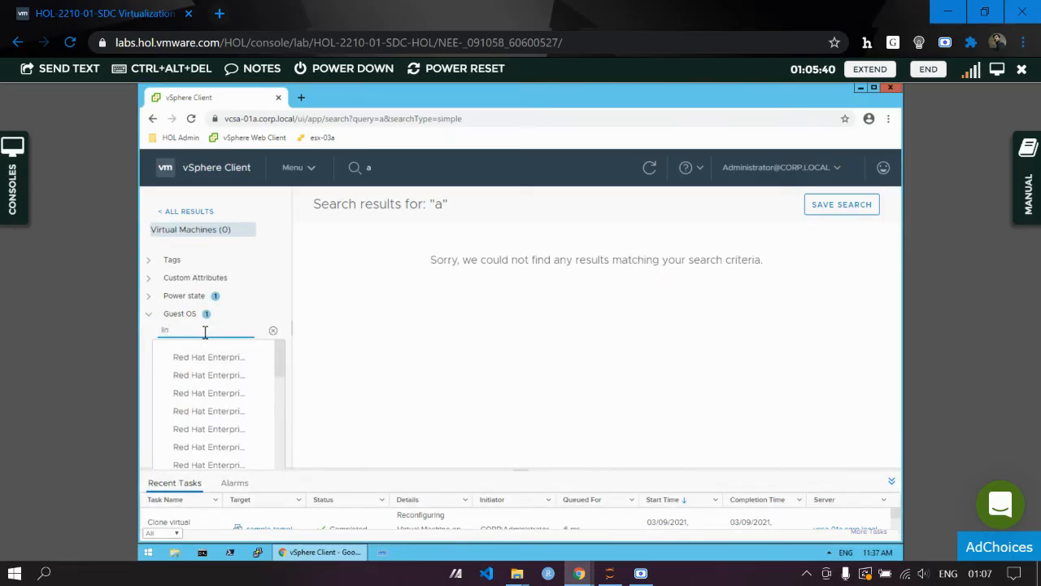
type("ux")
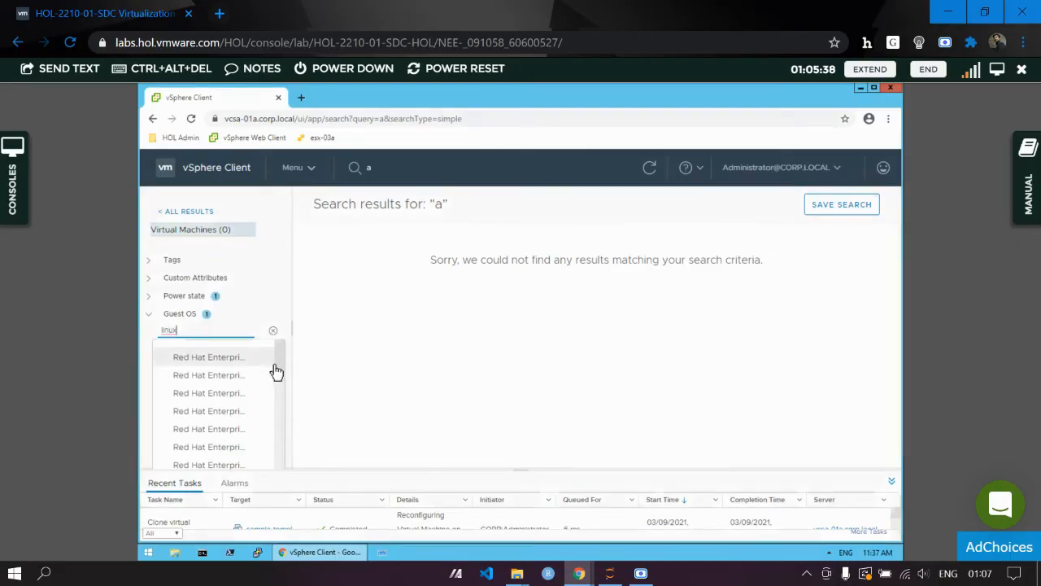
left_click_drag(281, 365, 281, 264)
Replace the guest OS filter text with "phot" to match VMware Photon OS.
key("BackSpace")
key("BackSpace")
key("BackSpace")
key("BackSpace")
key("BackSpace")
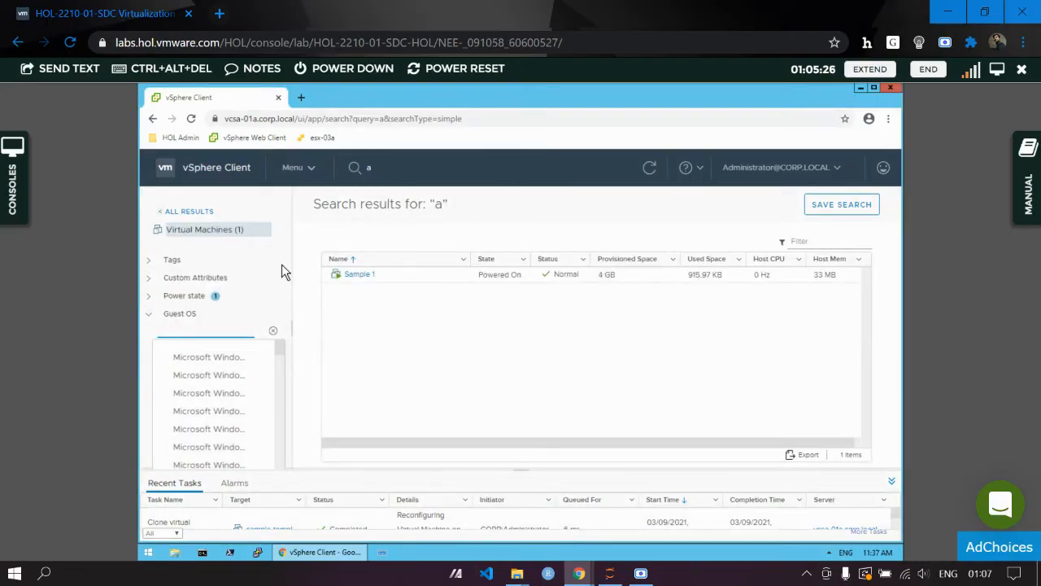
type("phot")
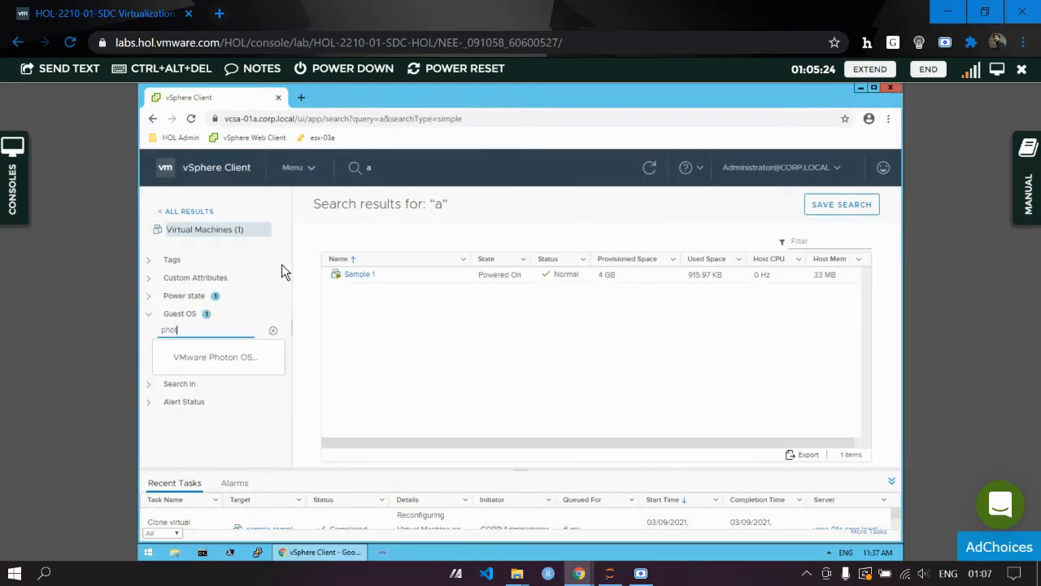
left_click(242, 360)
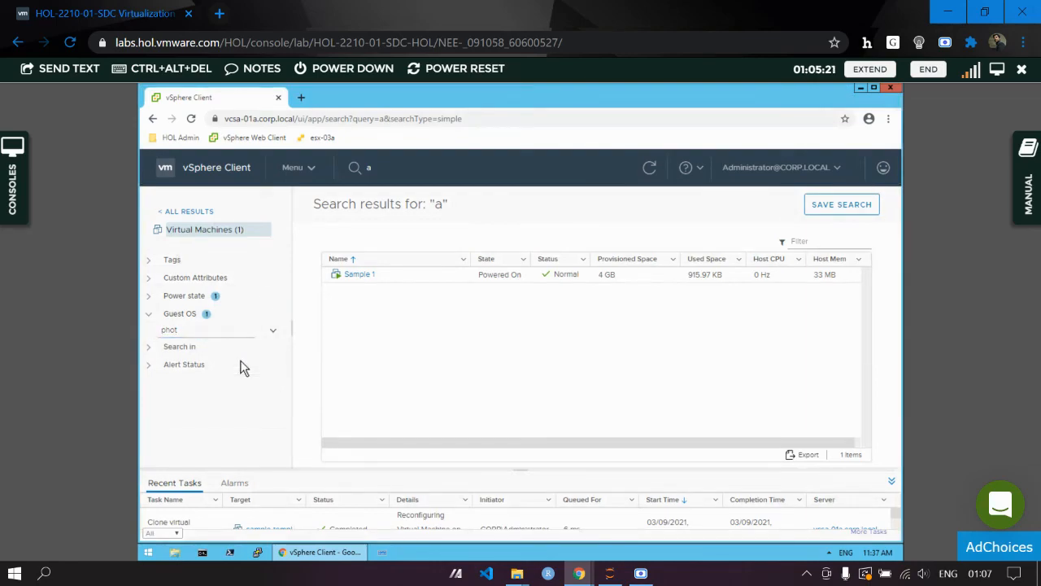
Set the guest OS filter to VMware Photon OS and collapse the Guest OS filter section.
left_click(213, 330)
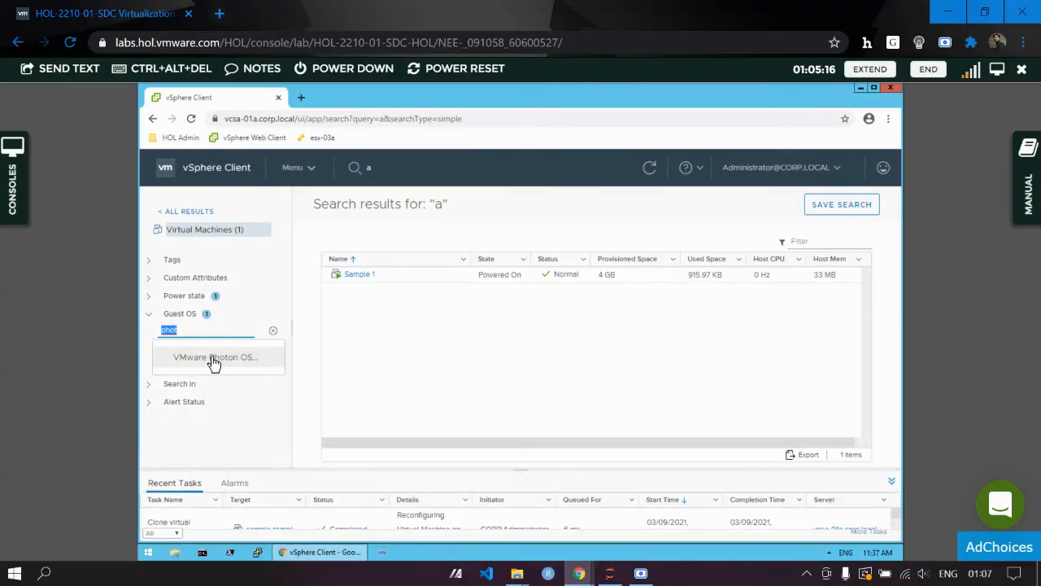
left_click(213, 358)
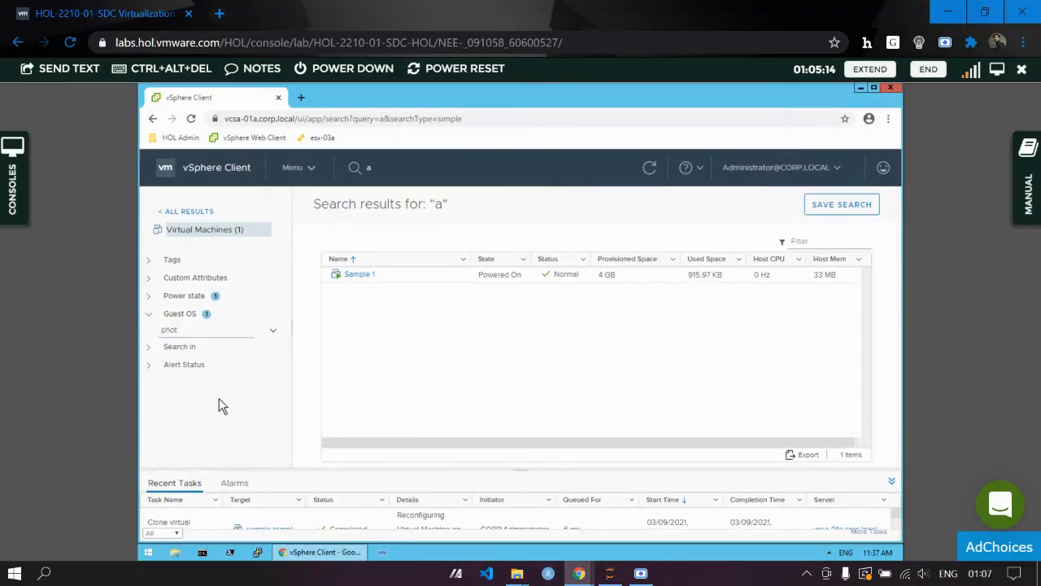
left_click(150, 315)
left_click(150, 315)
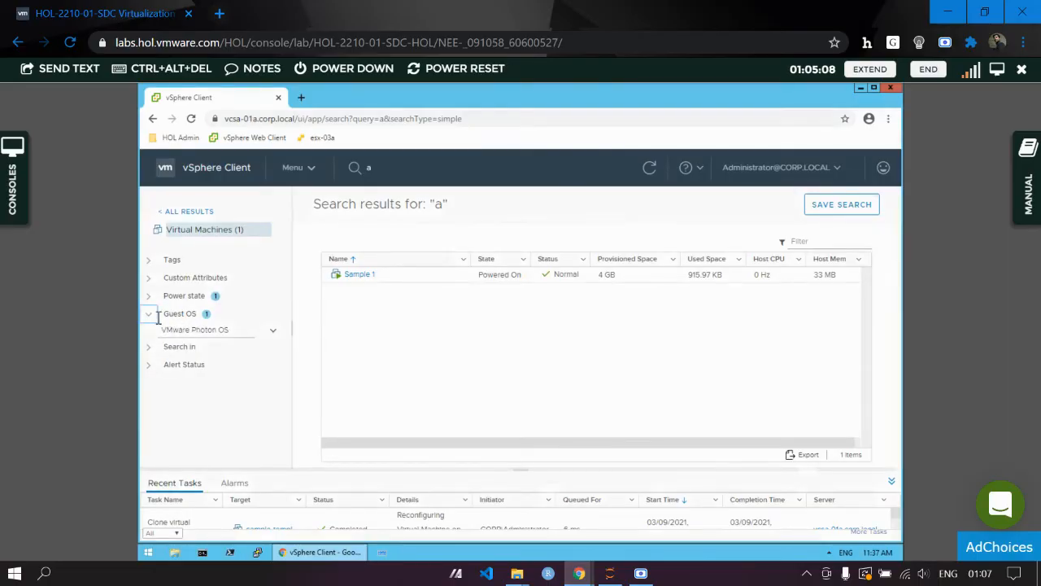
left_click(149, 316)
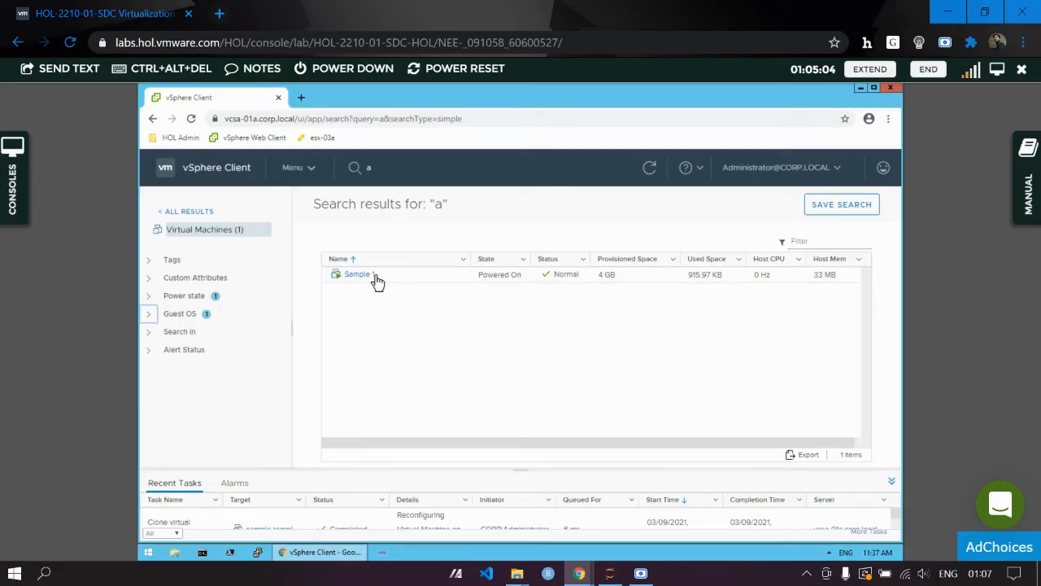
Look over the Search in scope options and the Alert Status filter for the virtual machine results.
left_click(149, 333)
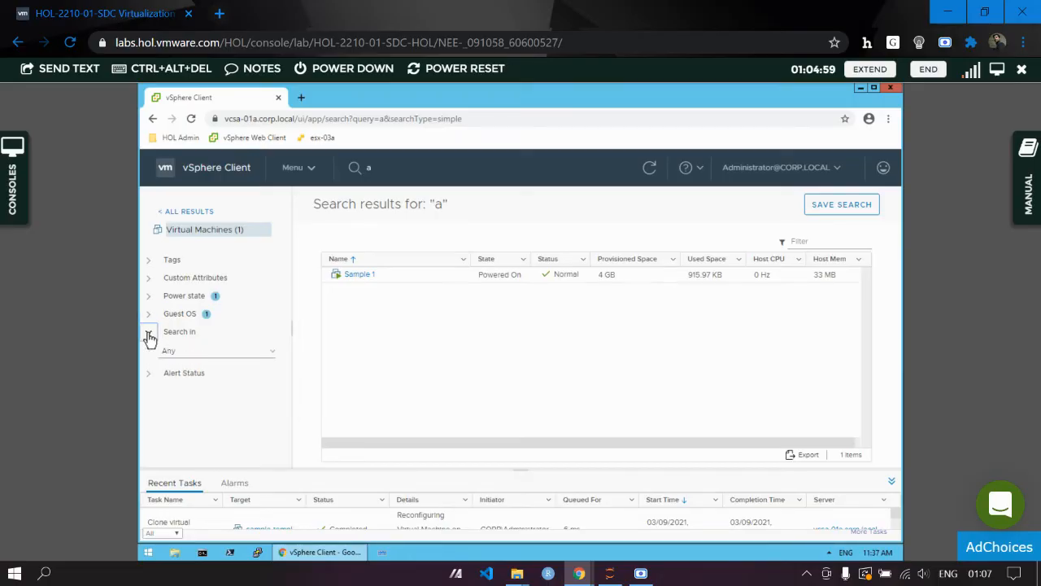
left_click(185, 353)
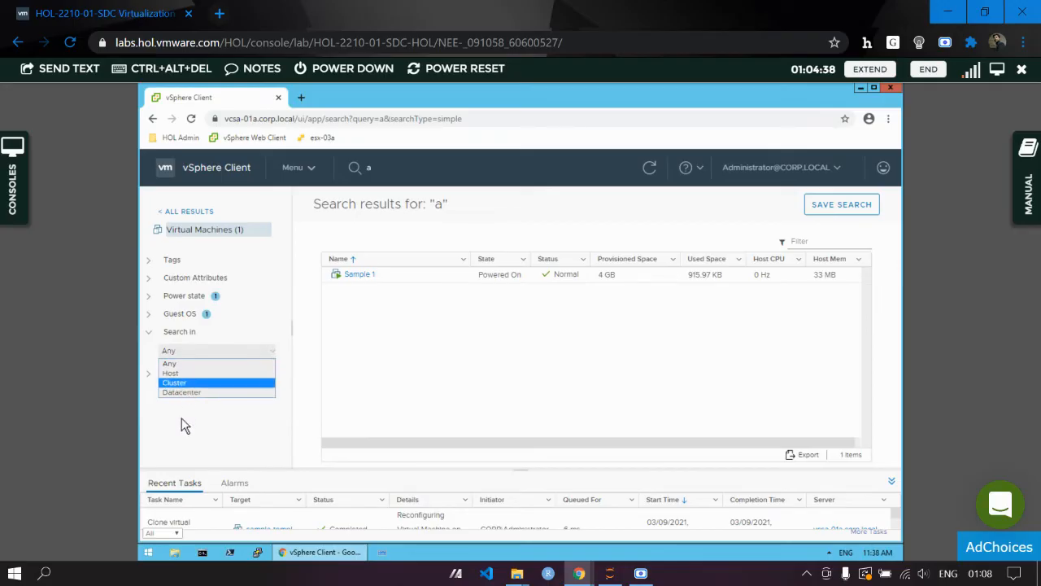
left_click(154, 342)
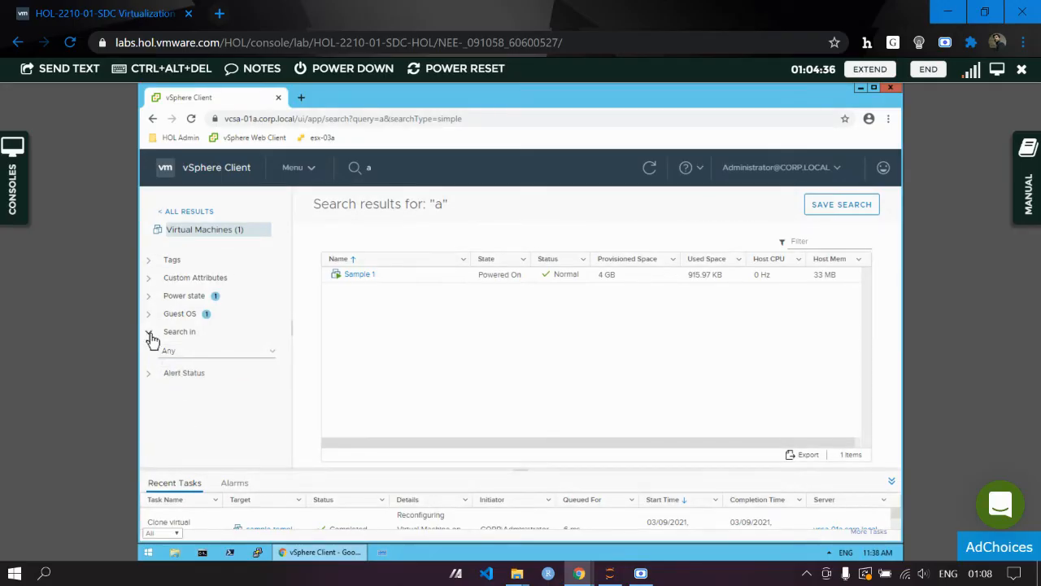
left_click(150, 333)
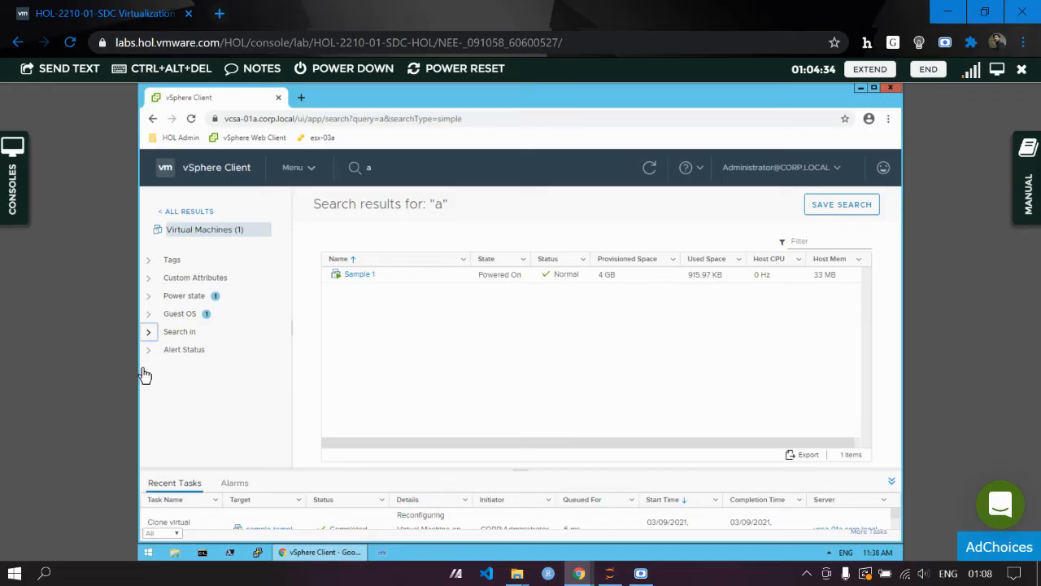
left_click(149, 358)
left_click(151, 355)
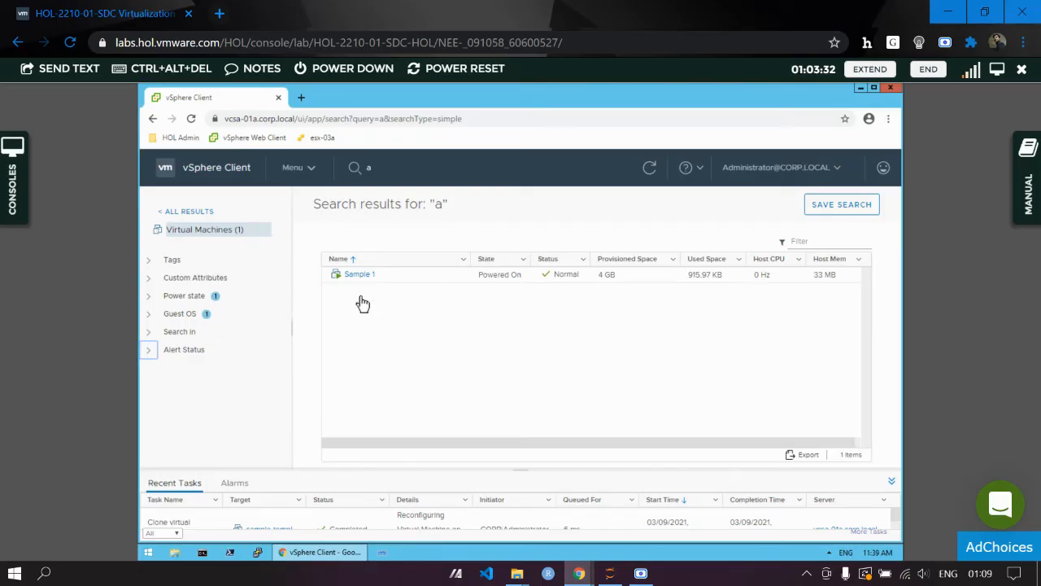
Save the filtered virtual machine search under the name sample-search.
left_click(869, 204)
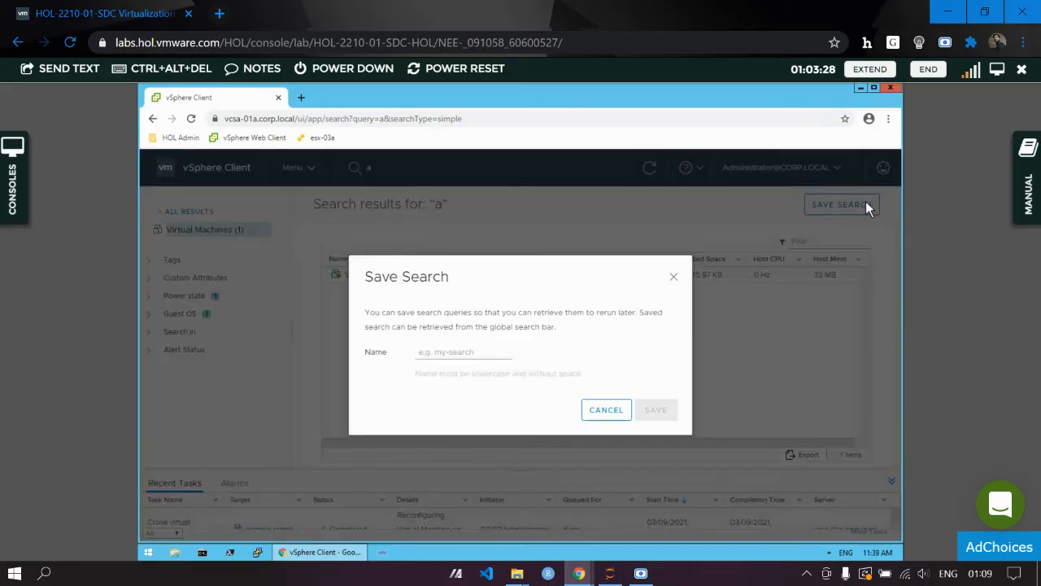
left_click(457, 351)
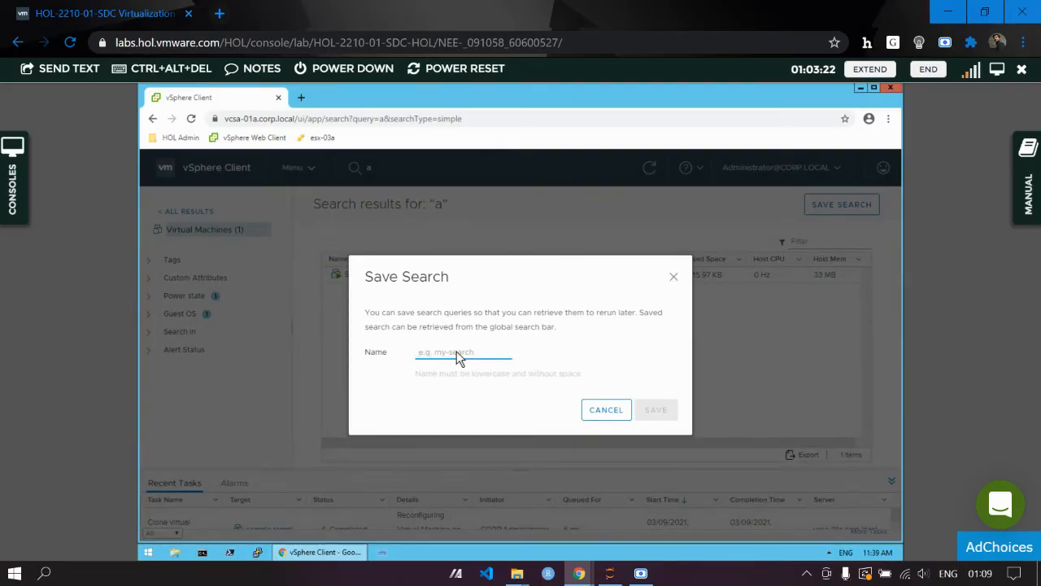
type("sample-")
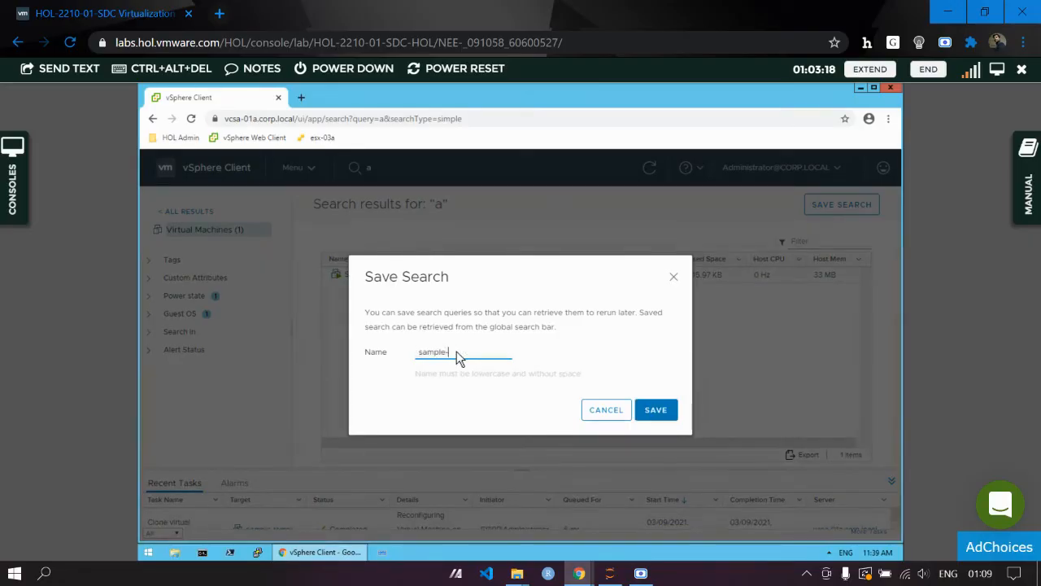
type("search")
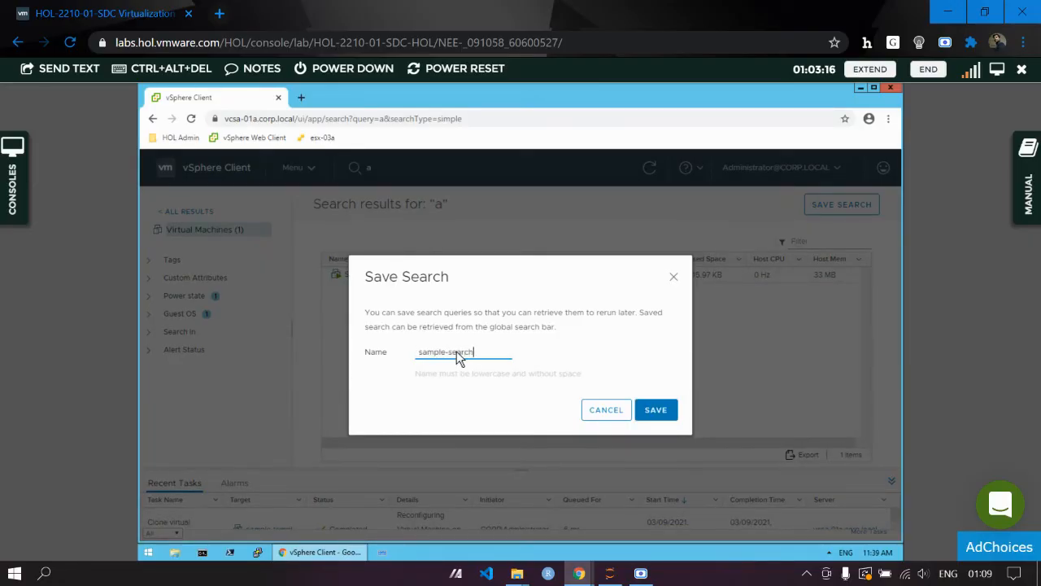
left_click(656, 412)
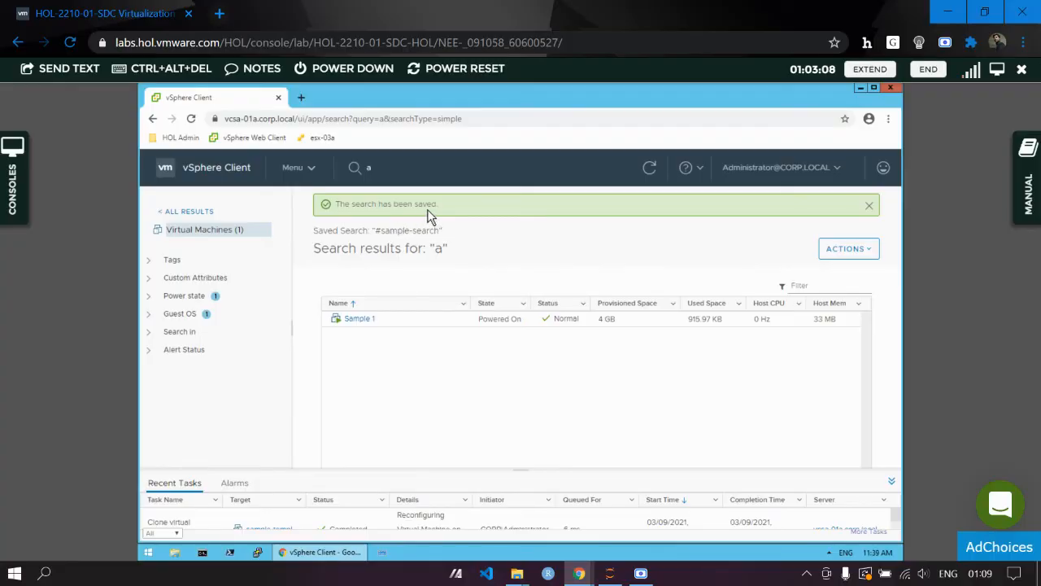
Go to the VMs and Templates inventory, clear the search text and run the saved search #sample-search.
left_click(165, 175)
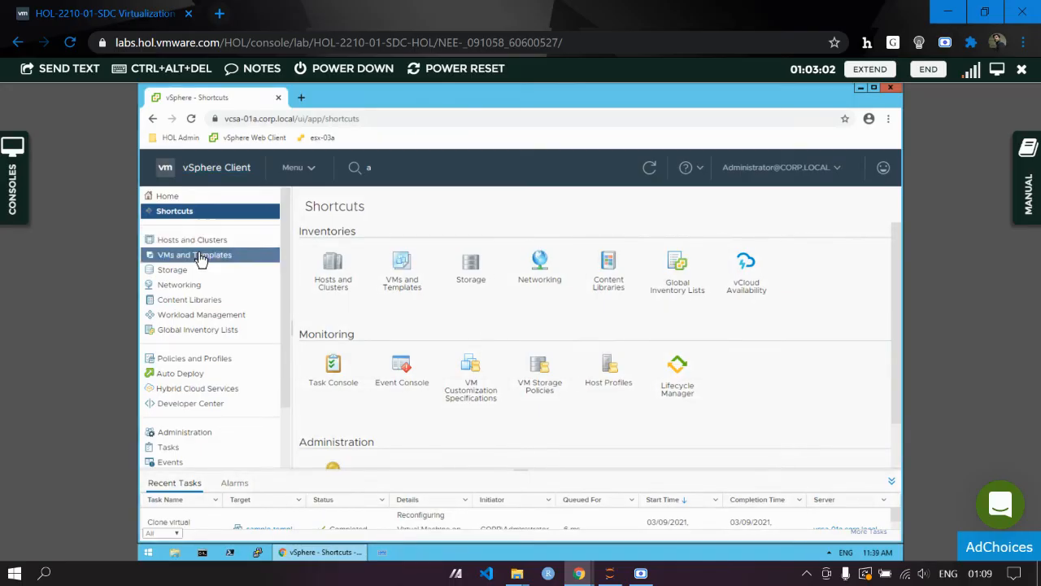
left_click(199, 255)
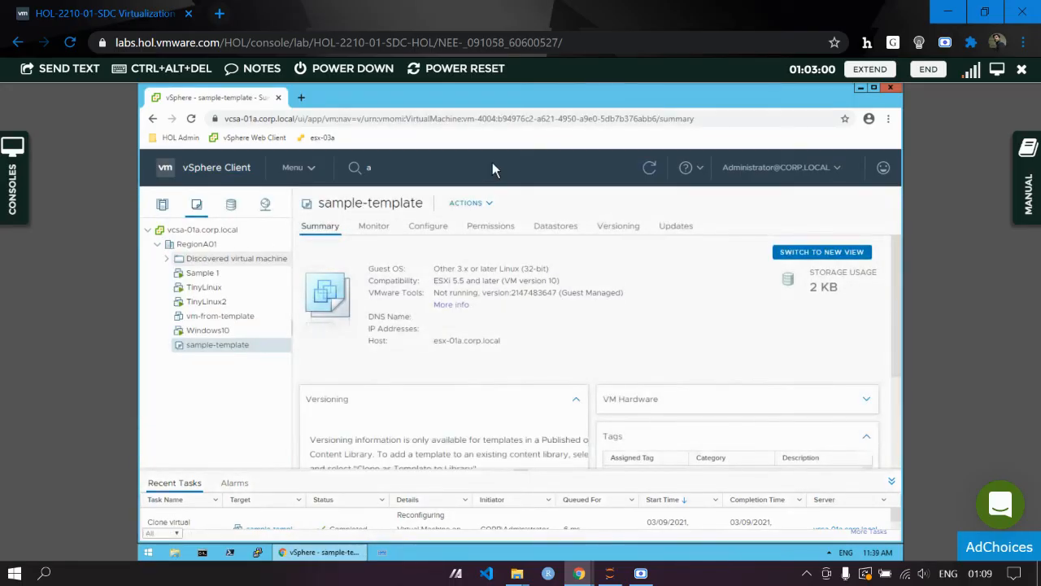
left_click(537, 171)
key("BackSpace")
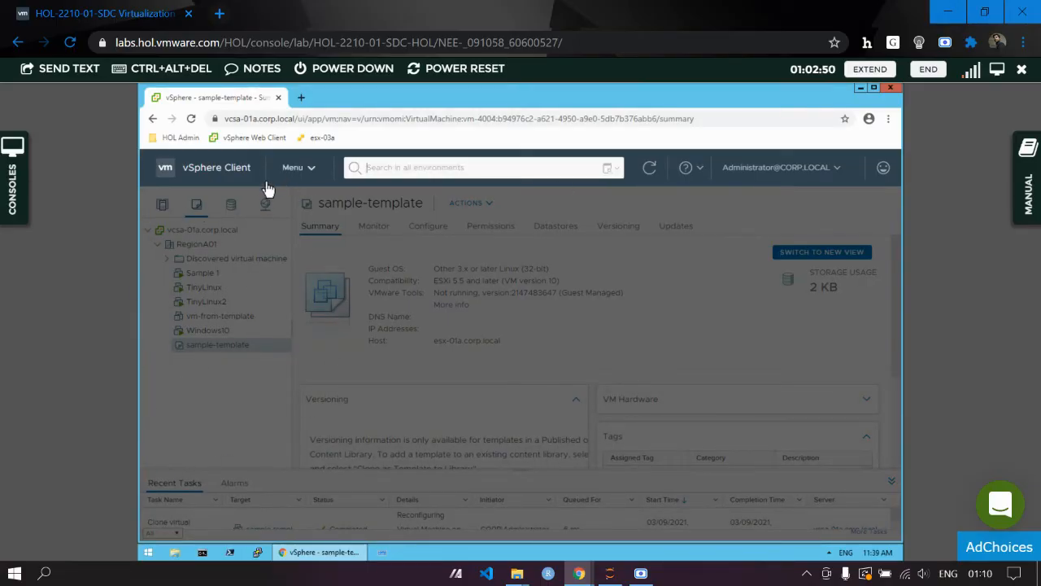
left_click(615, 172)
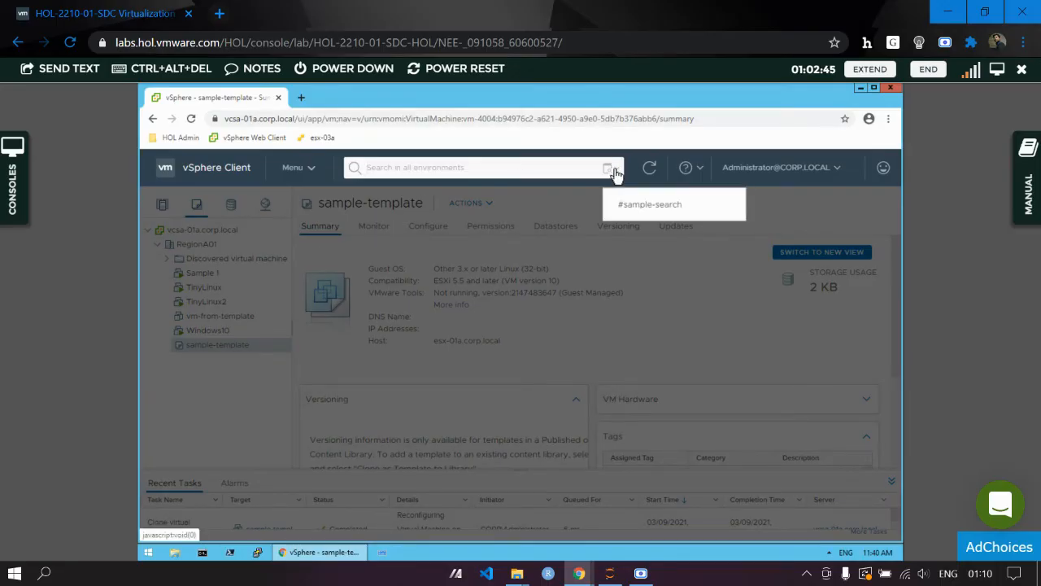
left_click(651, 209)
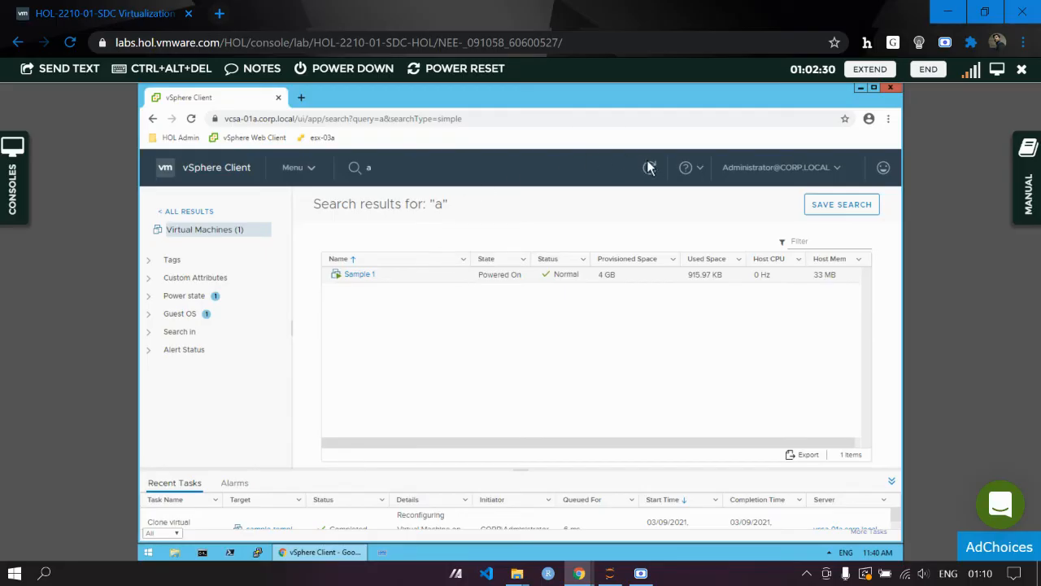
Search all environments for "t" and narrow the full results to virtual machines.
left_click(569, 166)
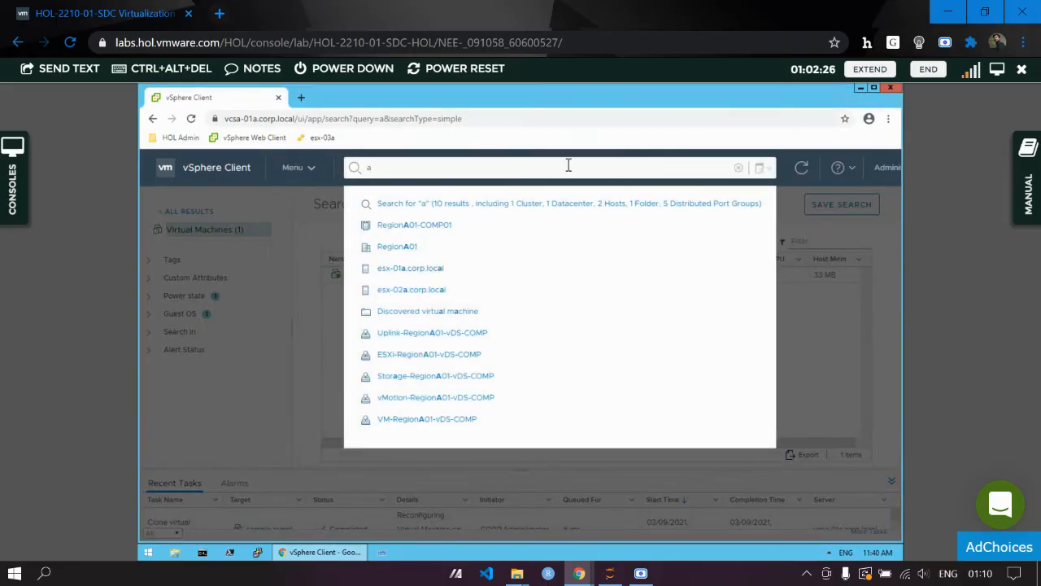
key("BackSpace")
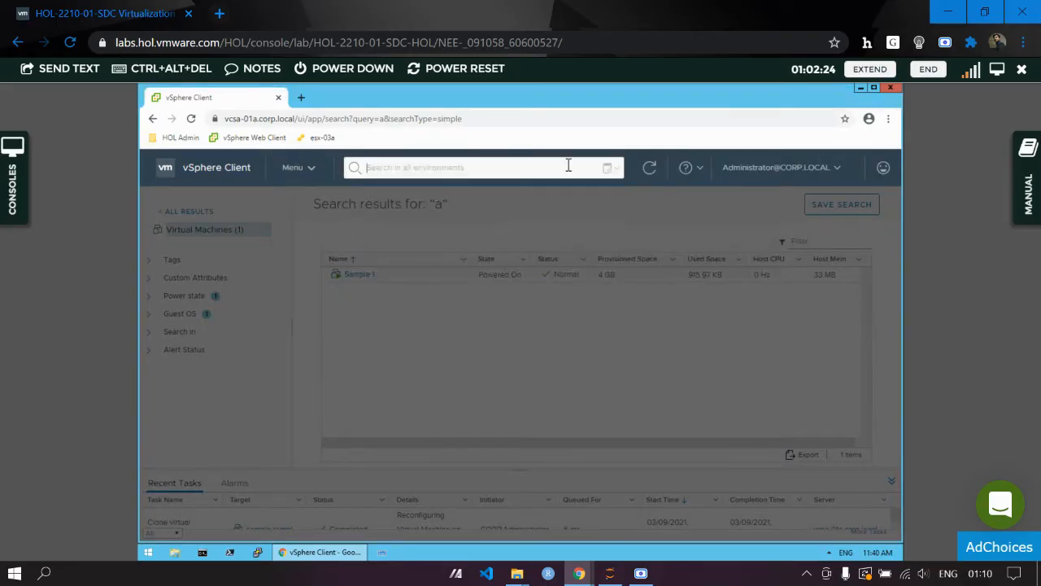
type("t")
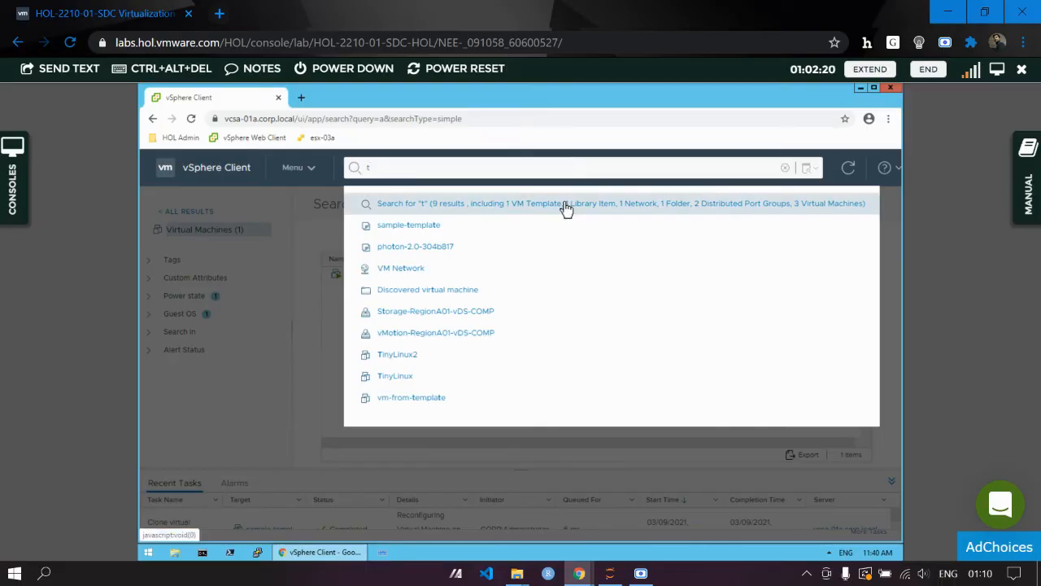
left_click(567, 209)
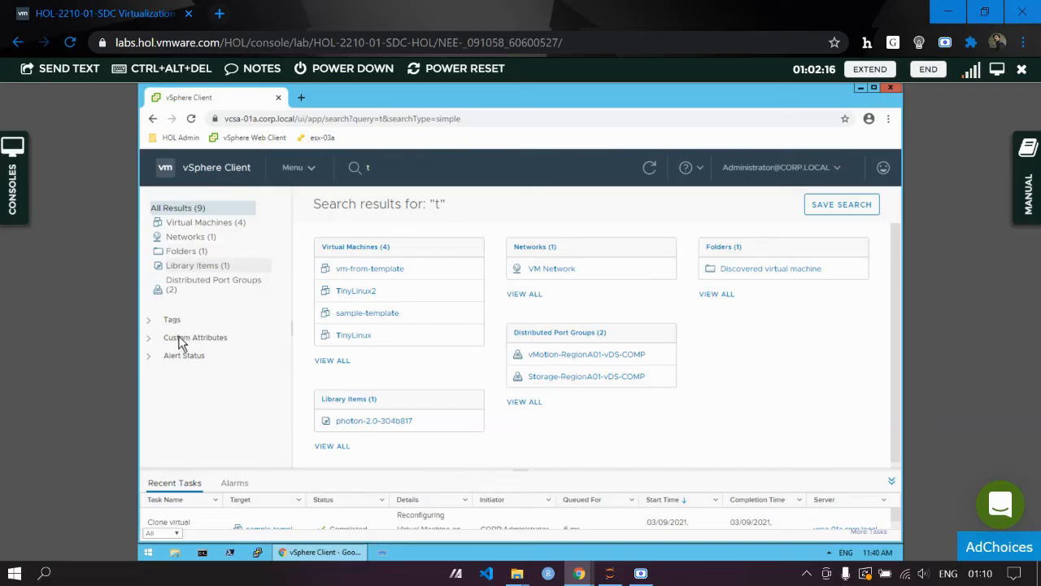
left_click(187, 228)
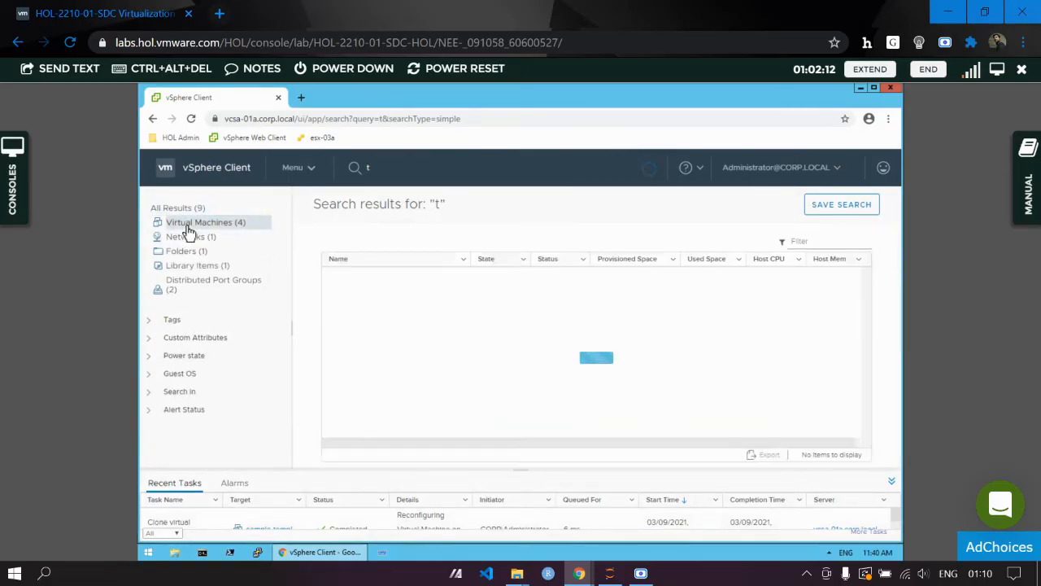
Restrict the "t" virtual machine results to those that are powered on and check the Guest OS filter.
left_click(150, 356)
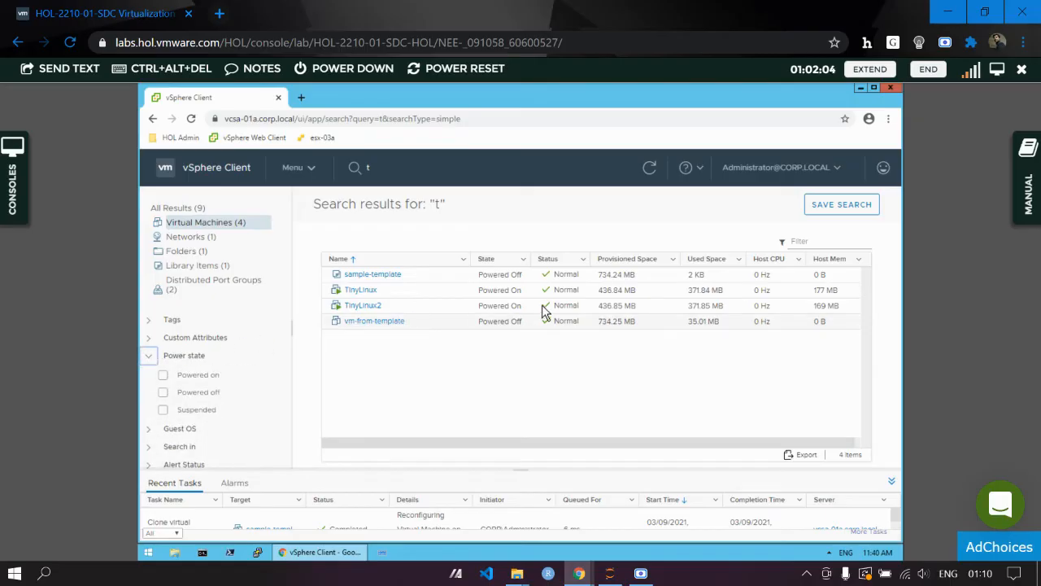
left_click(180, 379)
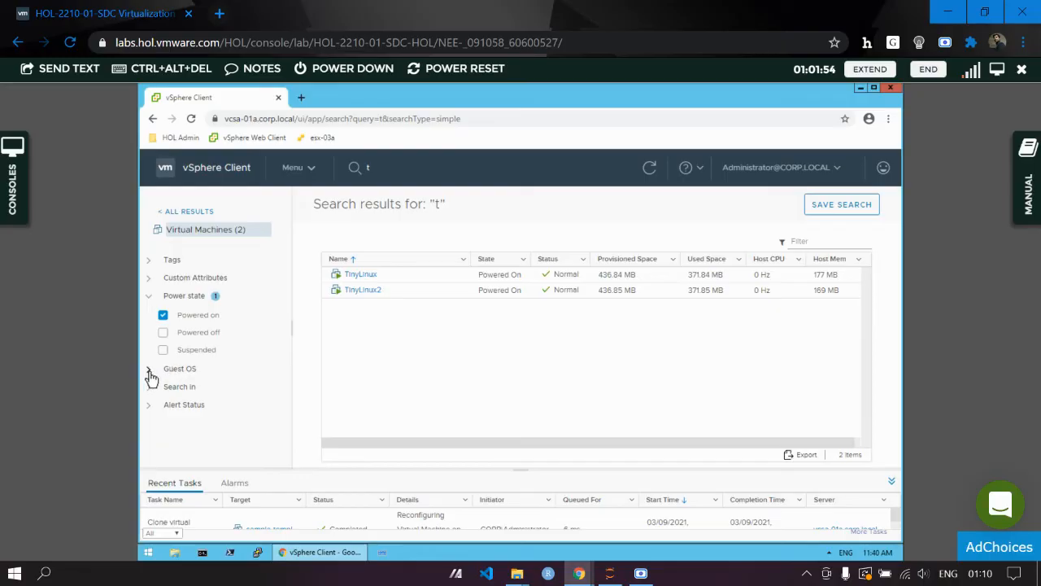
left_click(149, 370)
left_click(150, 372)
left_click_drag(521, 444, 603, 442)
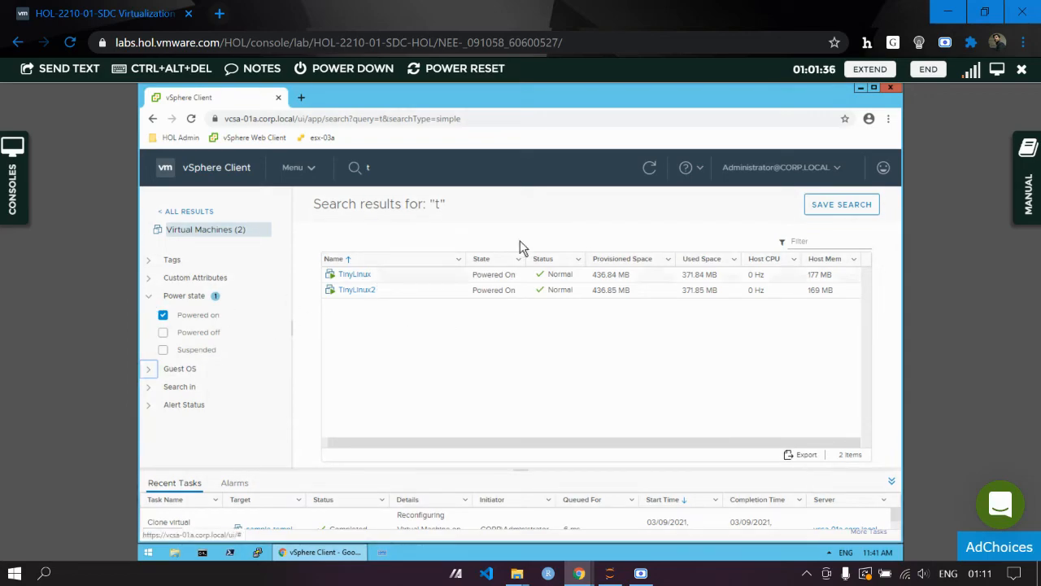
Save the search for powered-on virtual machines matching "t" as tiny-search.
left_click(826, 209)
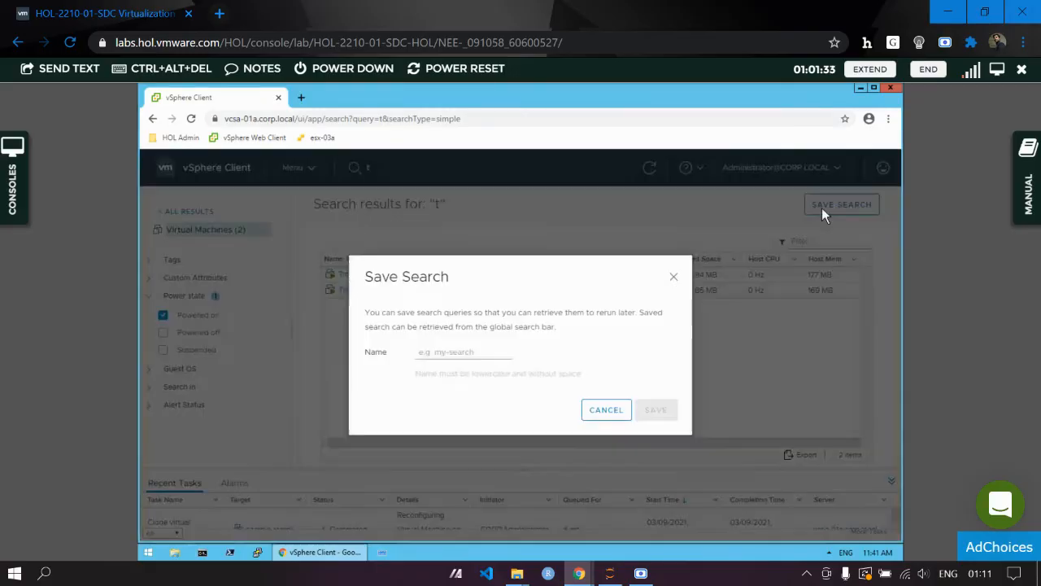
left_click(458, 355)
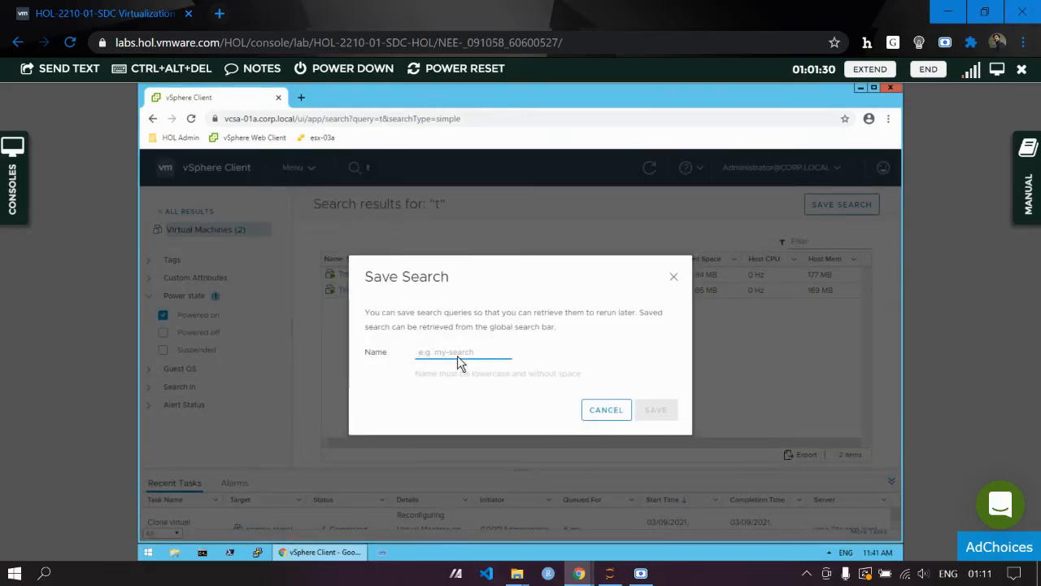
type("tiny-")
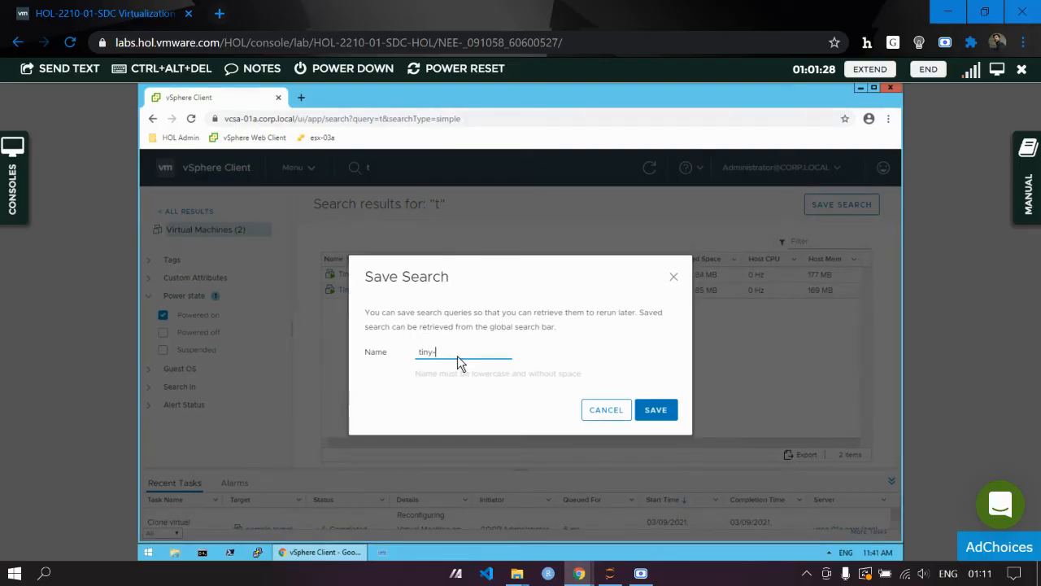
type("search")
left_click(655, 412)
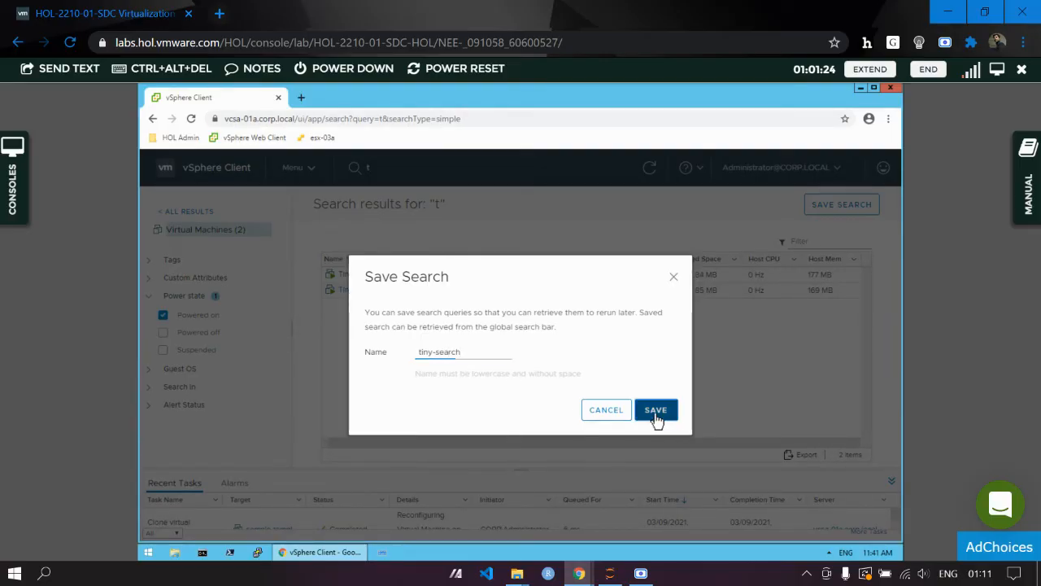
Return to the VMs and Templates inventory, clear the search text and check the list of saved searches.
left_click(216, 168)
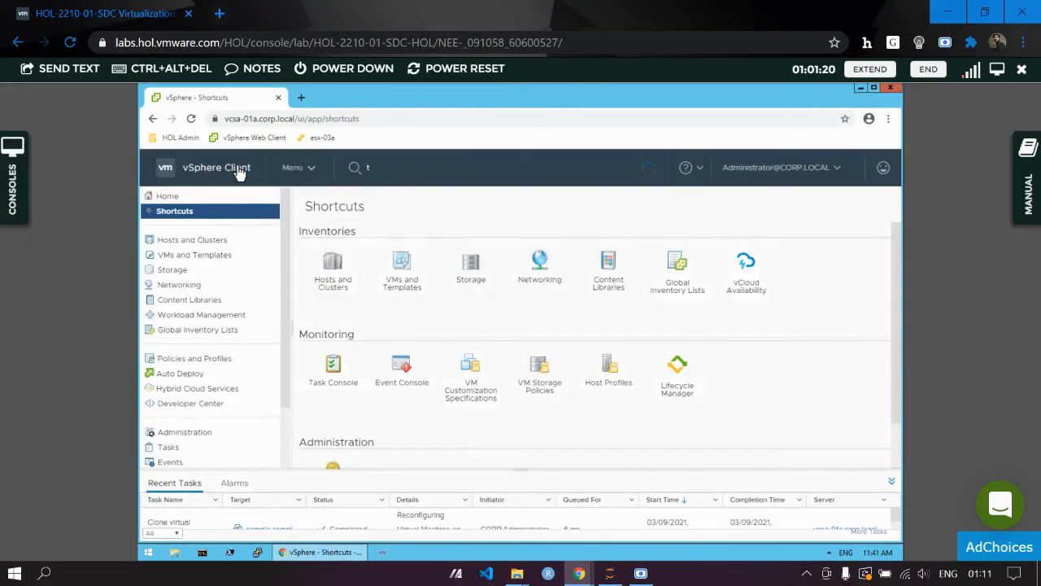
left_click(210, 257)
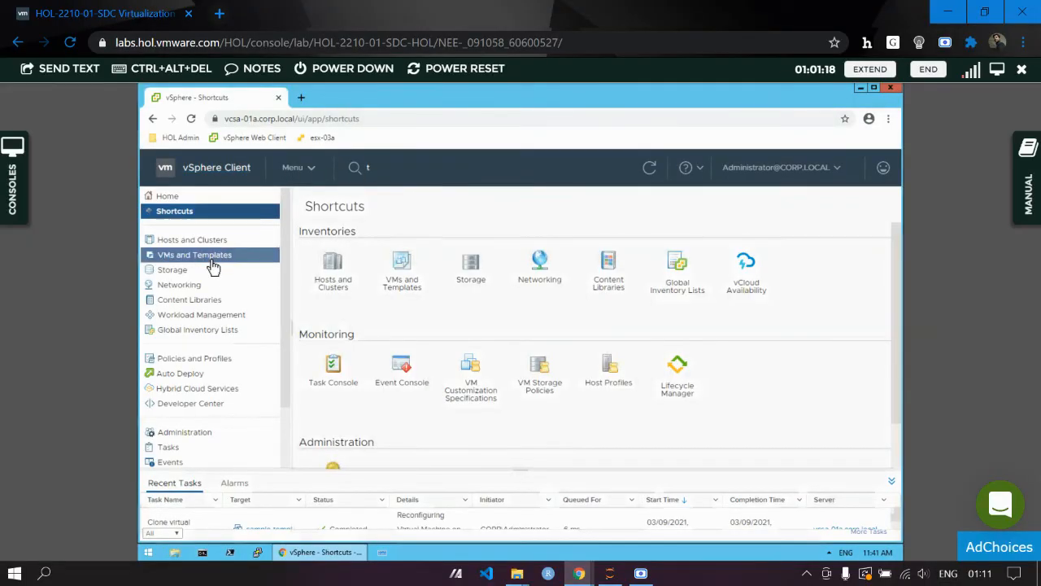
left_click(608, 165)
key("BackSpace")
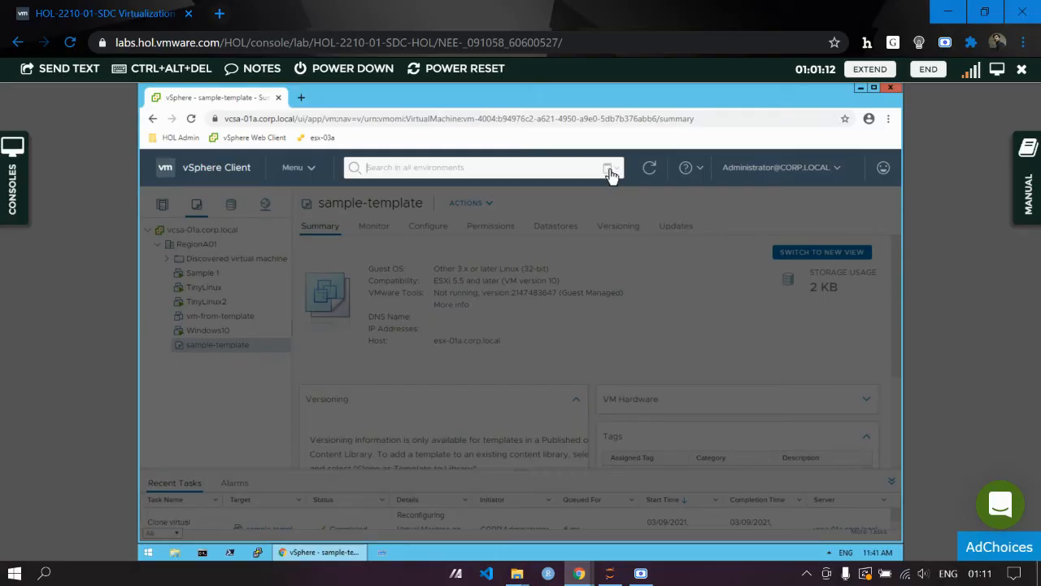
left_click(609, 170)
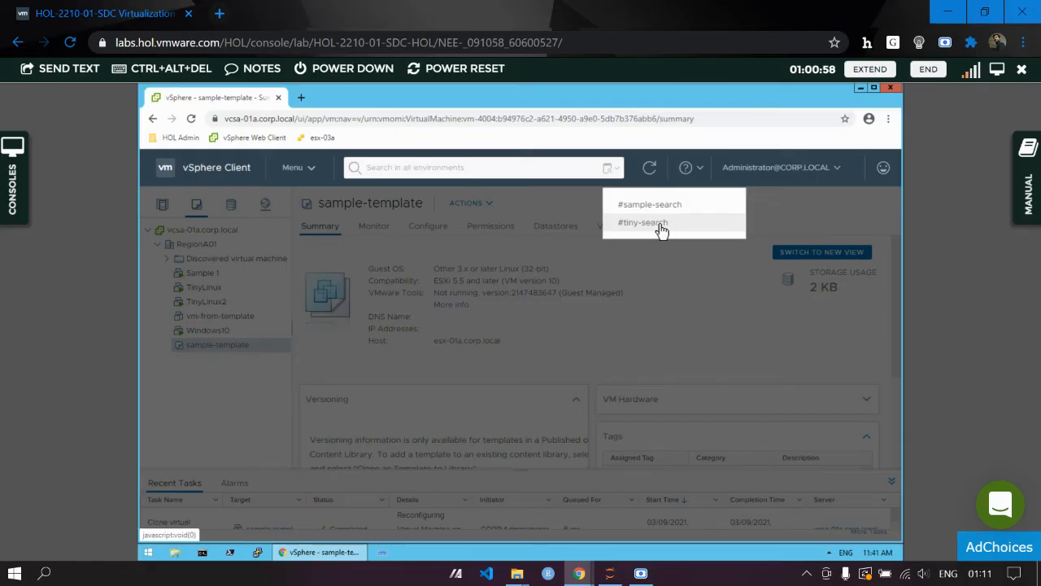
left_click(787, 206)
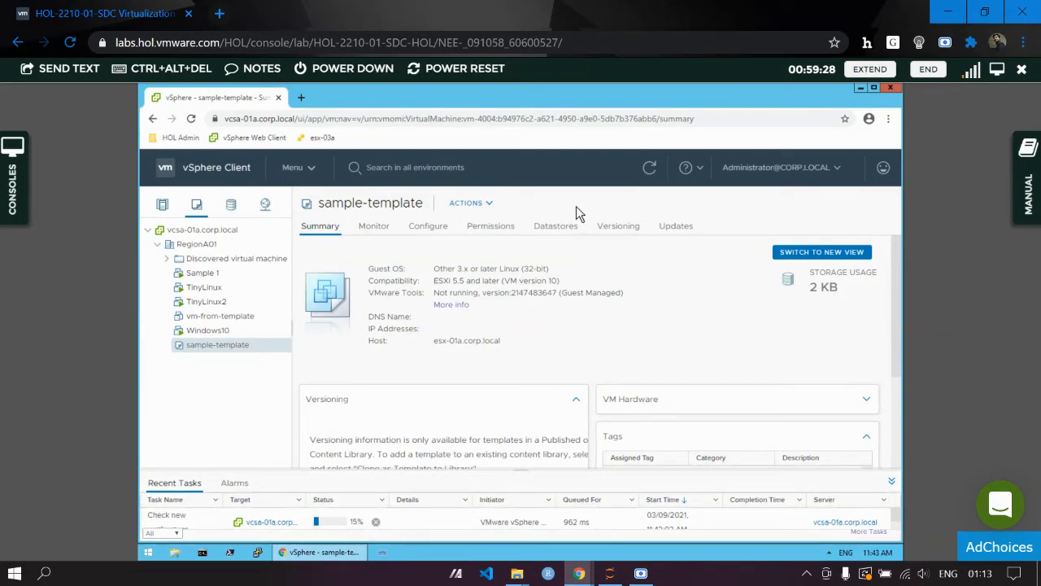
Go to Tags & Custom Attributes and show the tag categories.
left_click(301, 172)
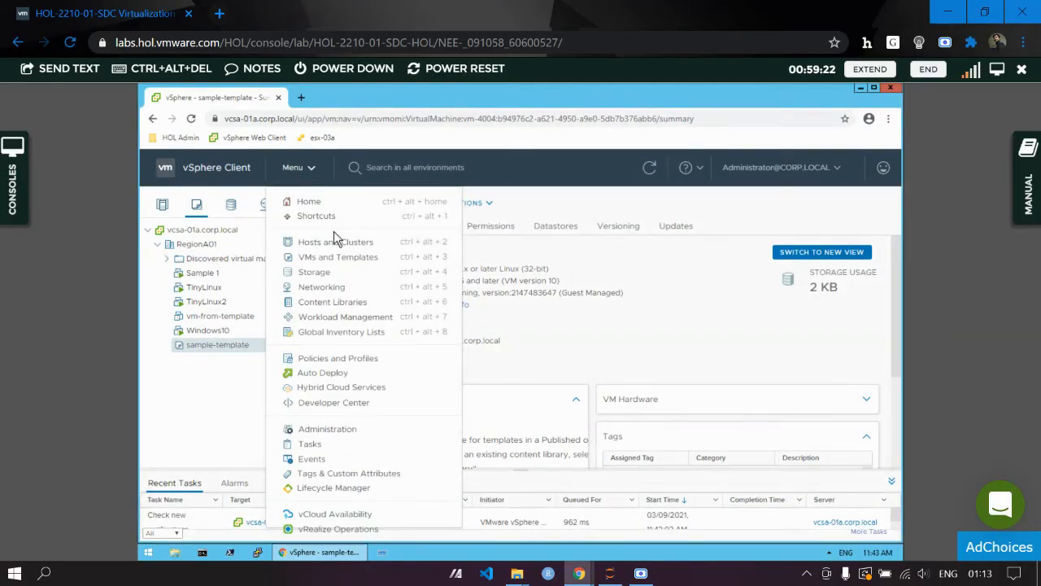
left_click(346, 475)
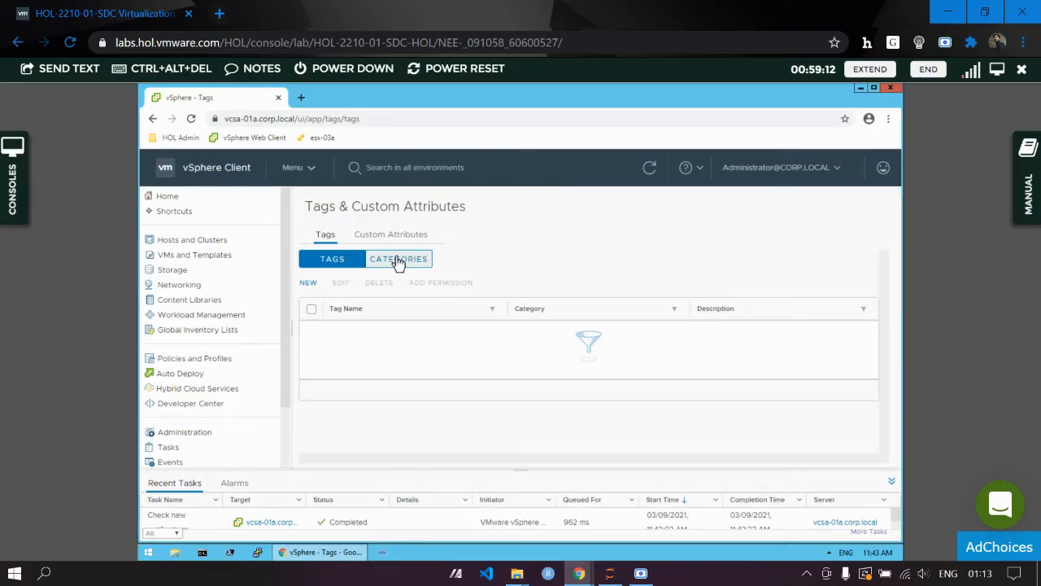
left_click(398, 261)
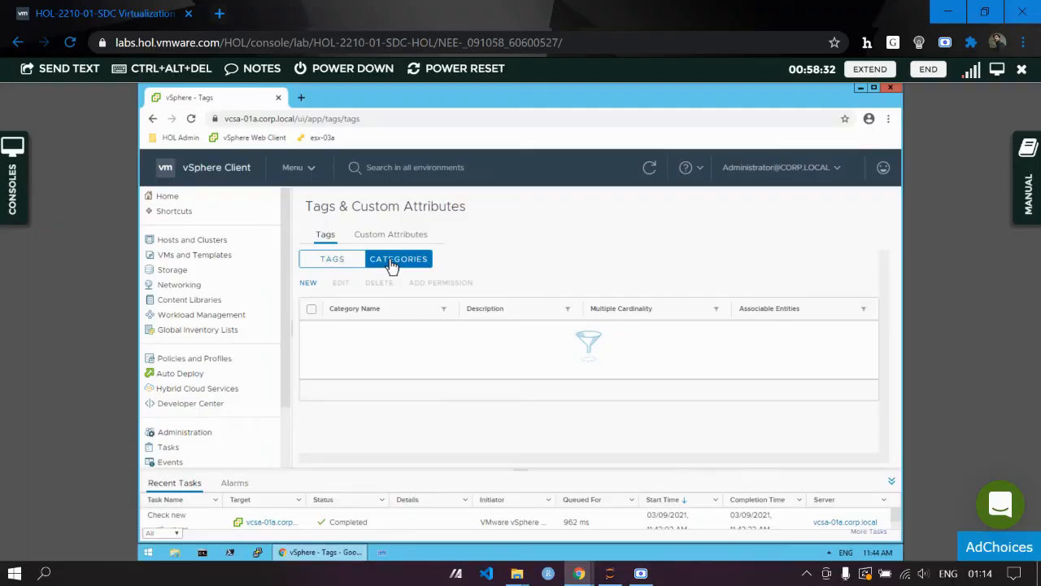
Start a new tag category and name it Indian Cricket Team.
left_click(310, 285)
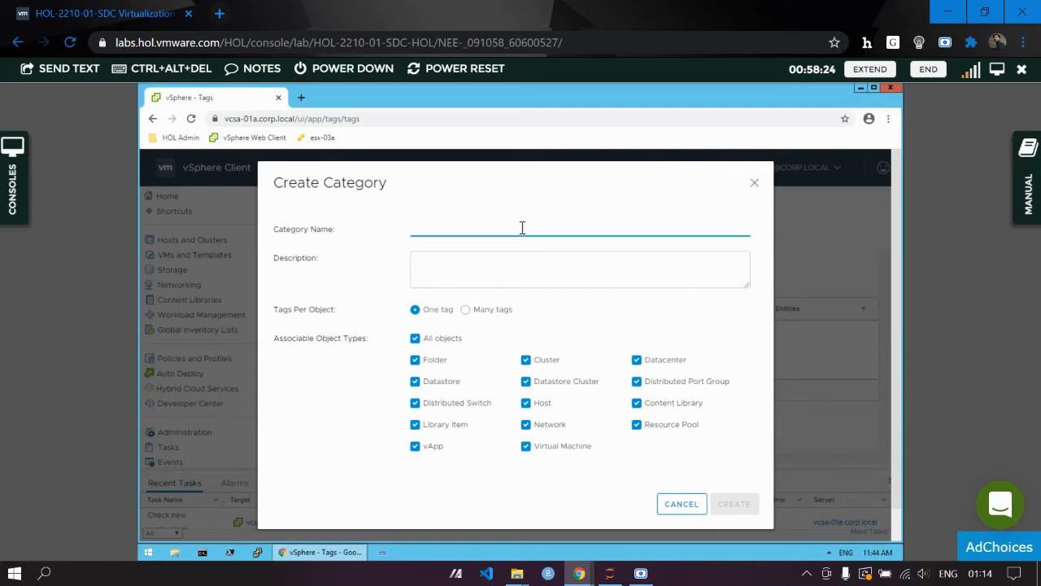
type("Indian-")
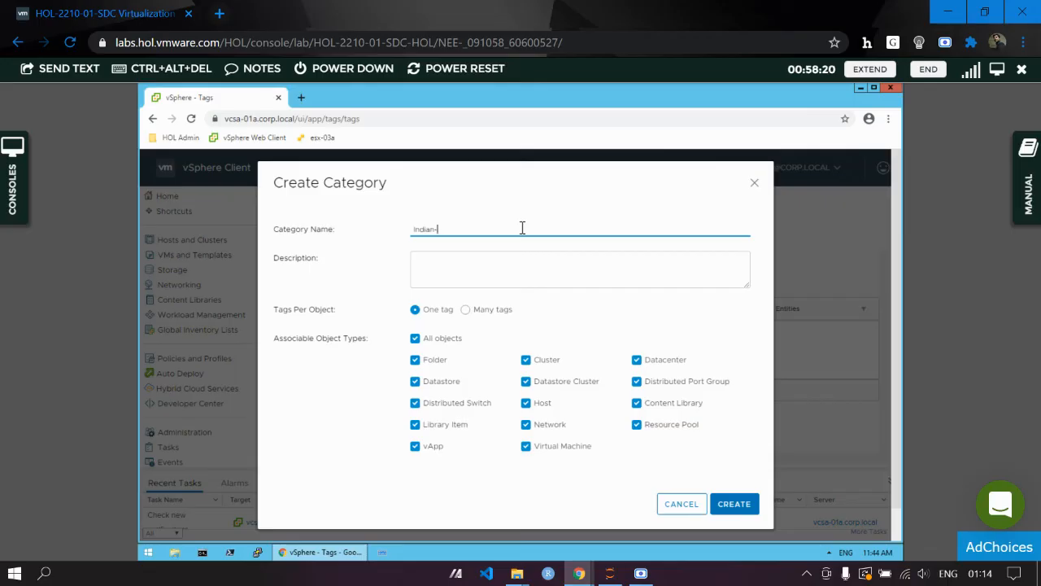
key("BackSpace")
type("Creicket")
key("ctrl+shift+Left")
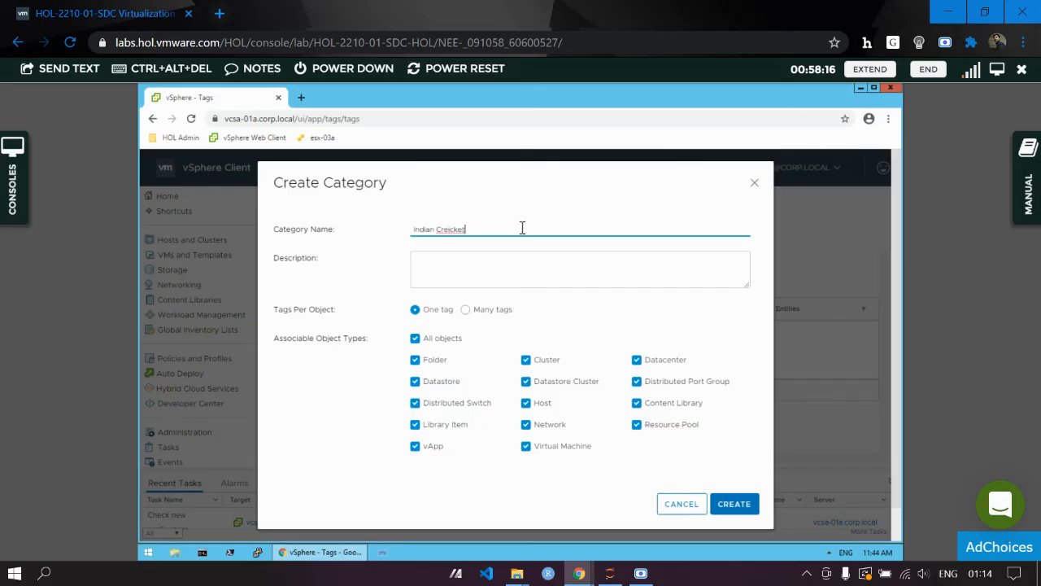
key("Left")
key("Left")
key("BackSpace")
key("Delete")
type("r")
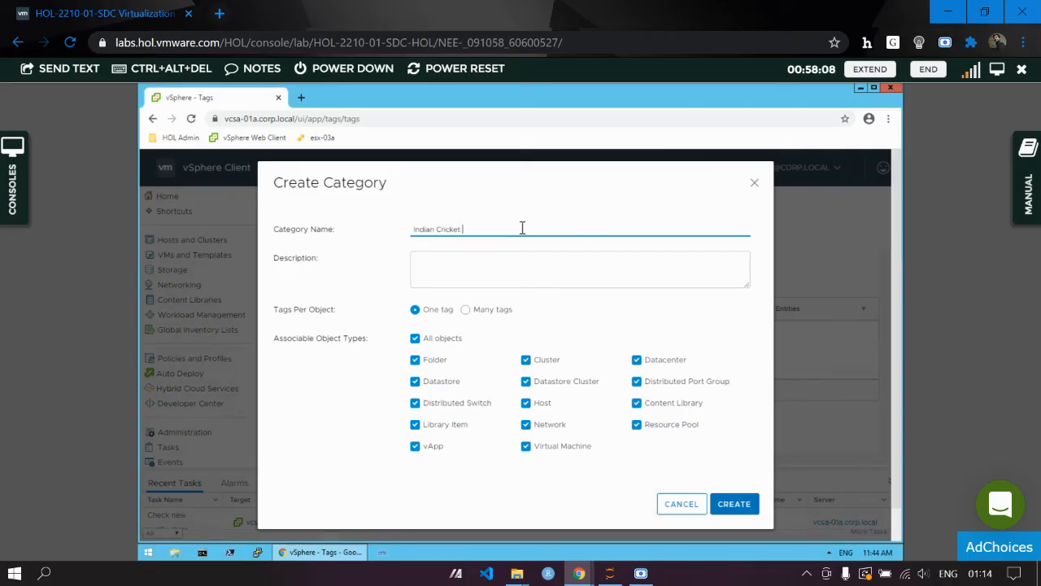
type("Team")
Enter Team as the category's description and create the category.
left_click(498, 267)
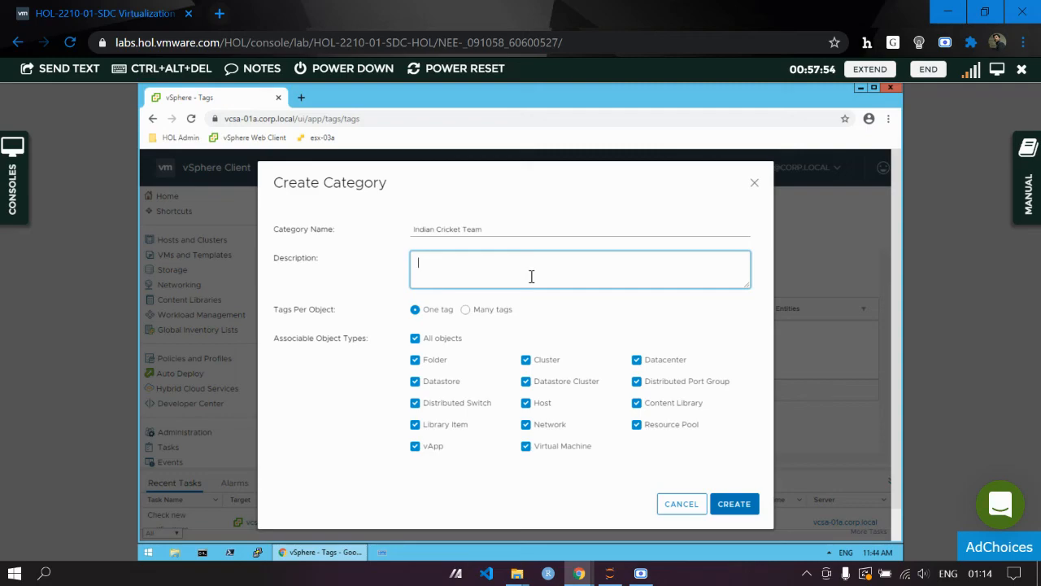
type("Team")
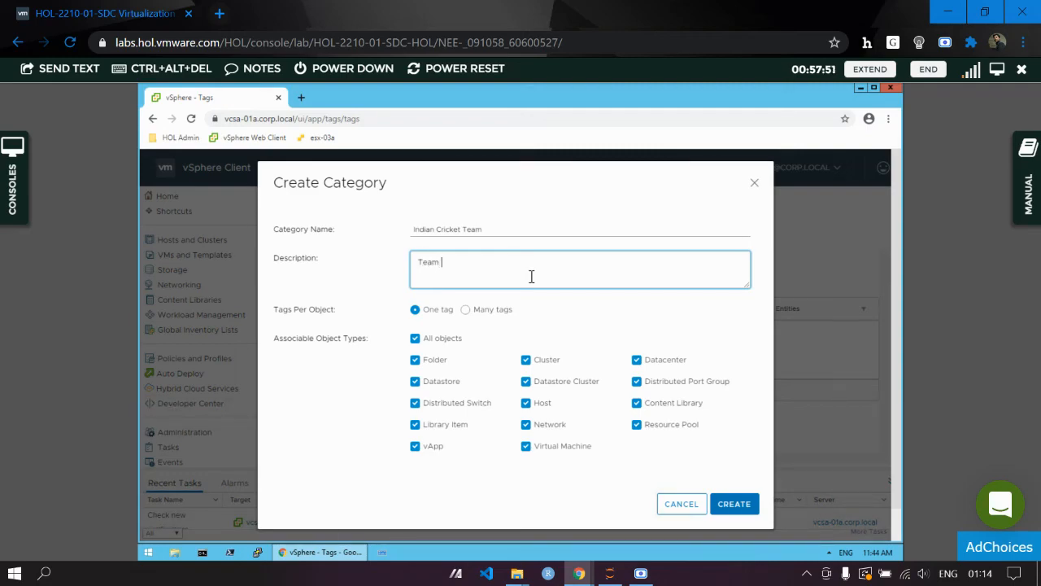
left_click(735, 503)
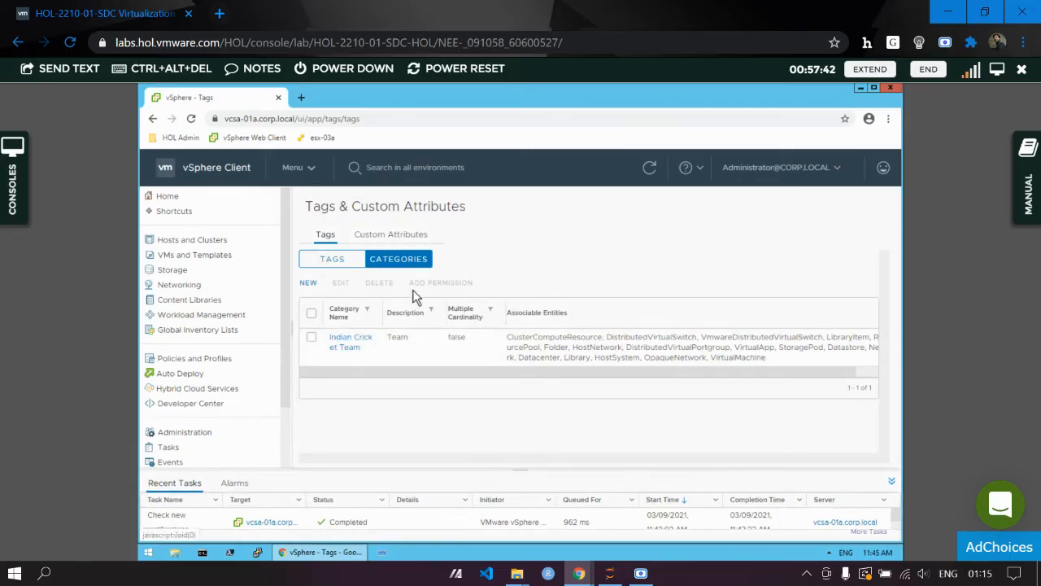
Start a new tag and replace its default name with Virat Kohli.
left_click(350, 266)
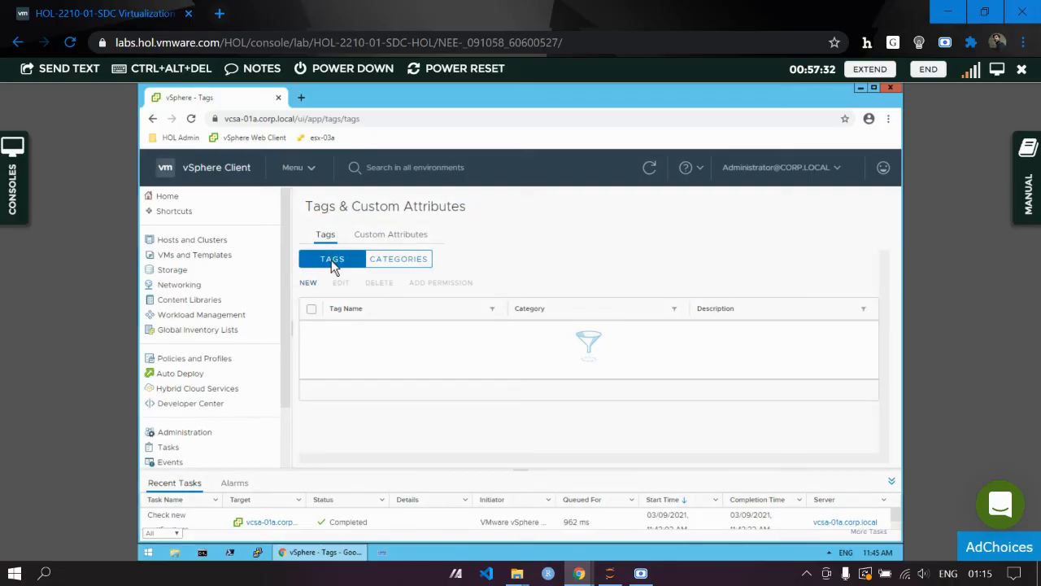
left_click(308, 284)
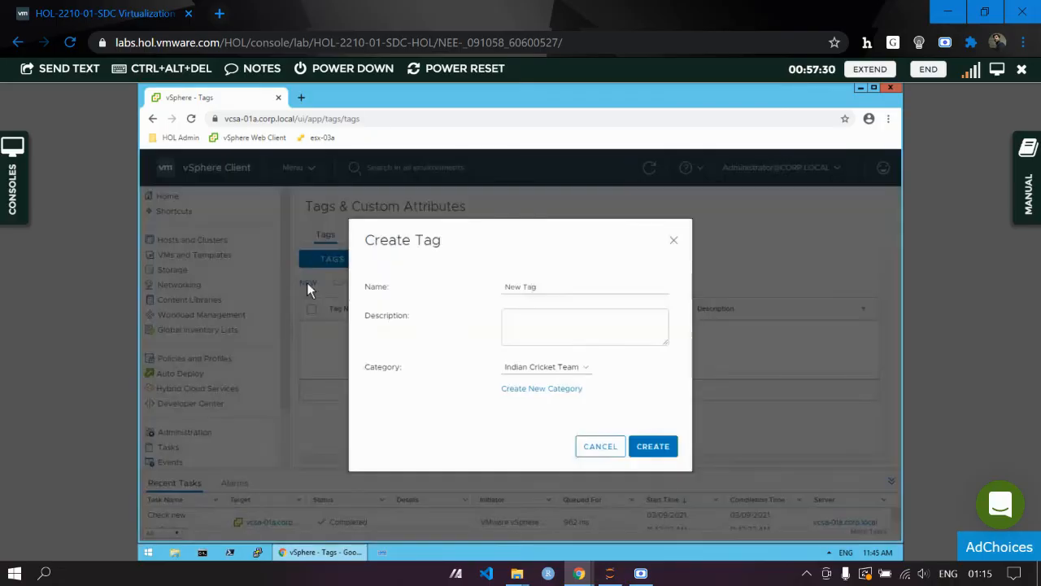
key("BackSpace")
key("BackSpace")
key("BackSpace")
key("BackSpace")
key("BackSpace")
key("BackSpace")
key("BackSpace")
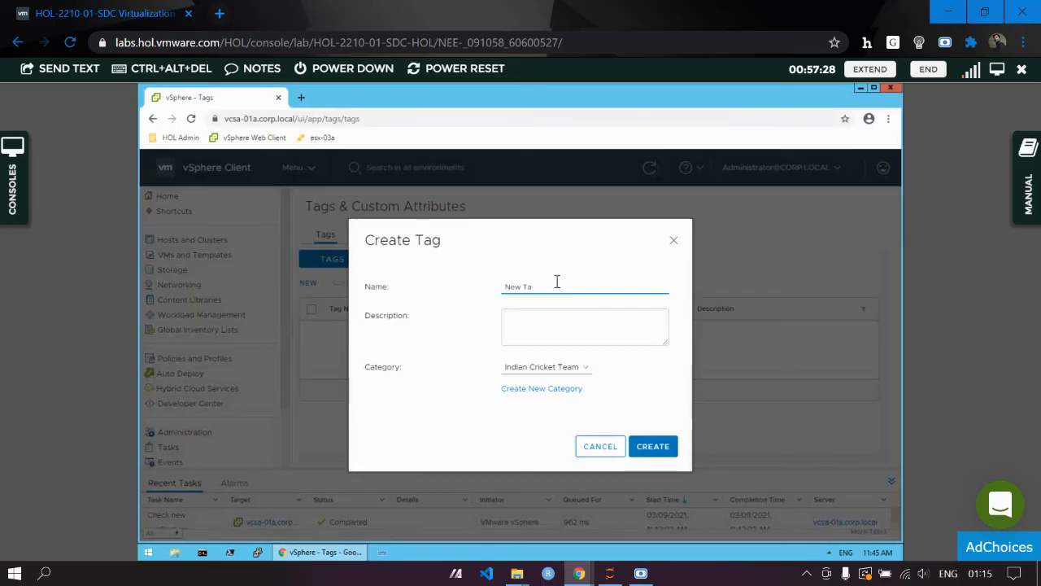
type("V")
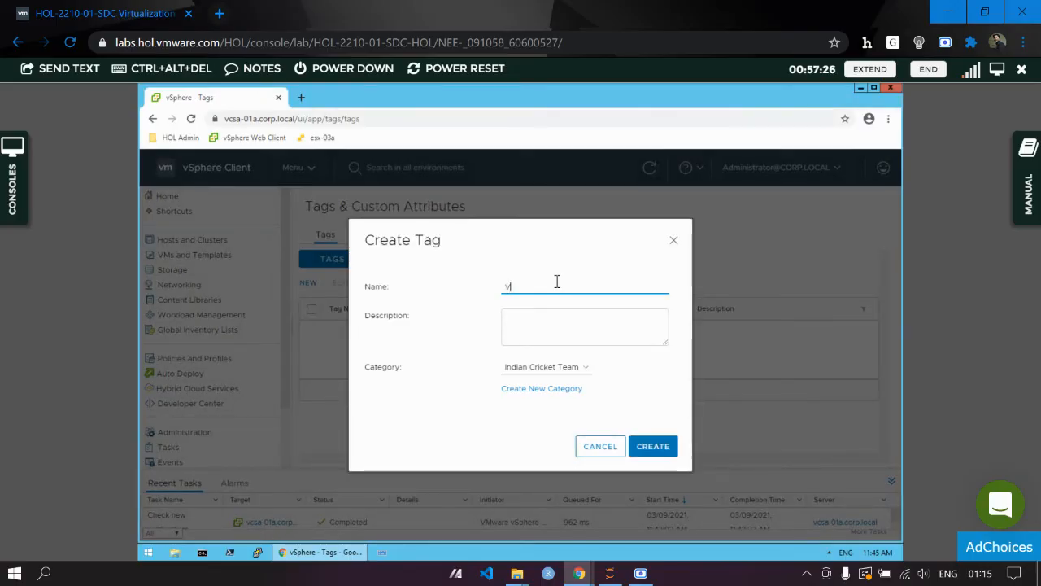
type("irat Kohli")
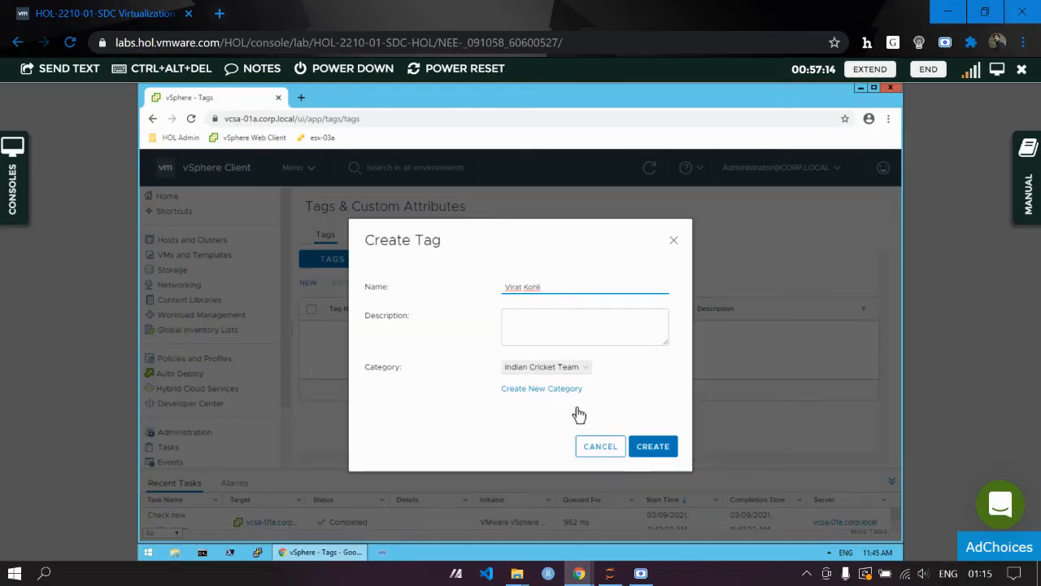
left_click(652, 447)
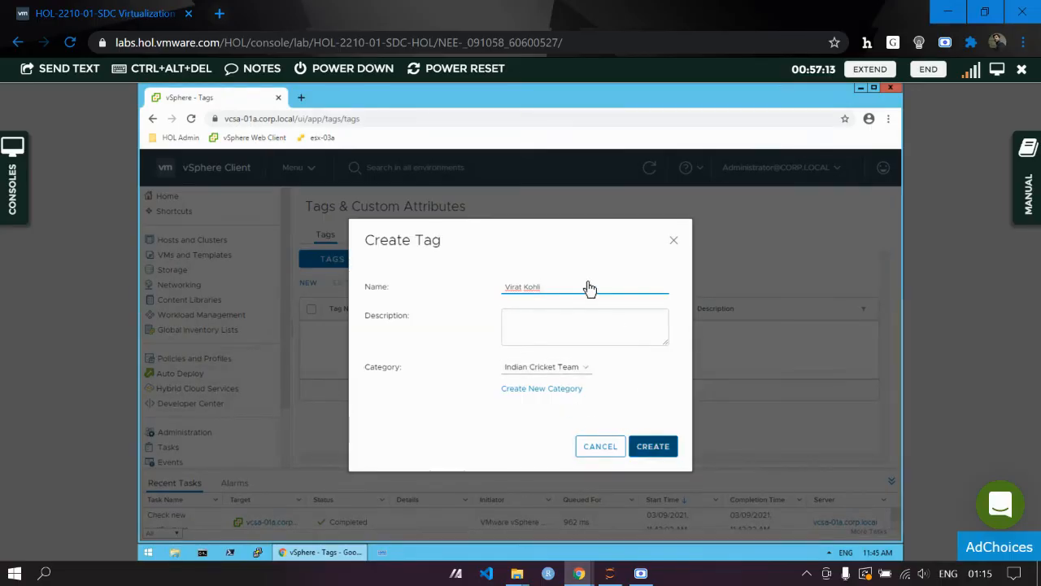
Give the tag the description (C), keep it in the Indian Cricket Team category and create it.
left_click(555, 330)
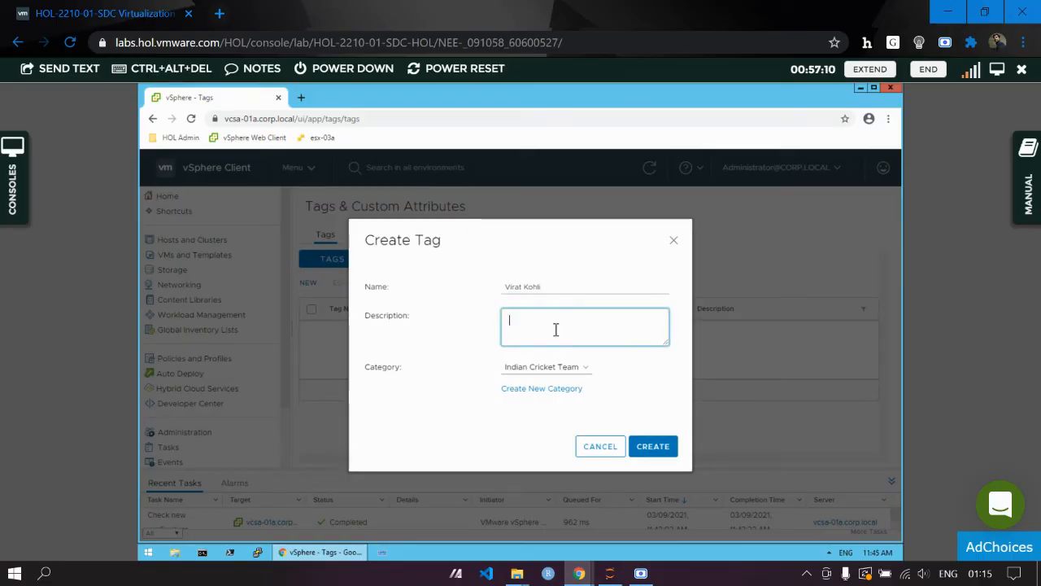
type("(C")
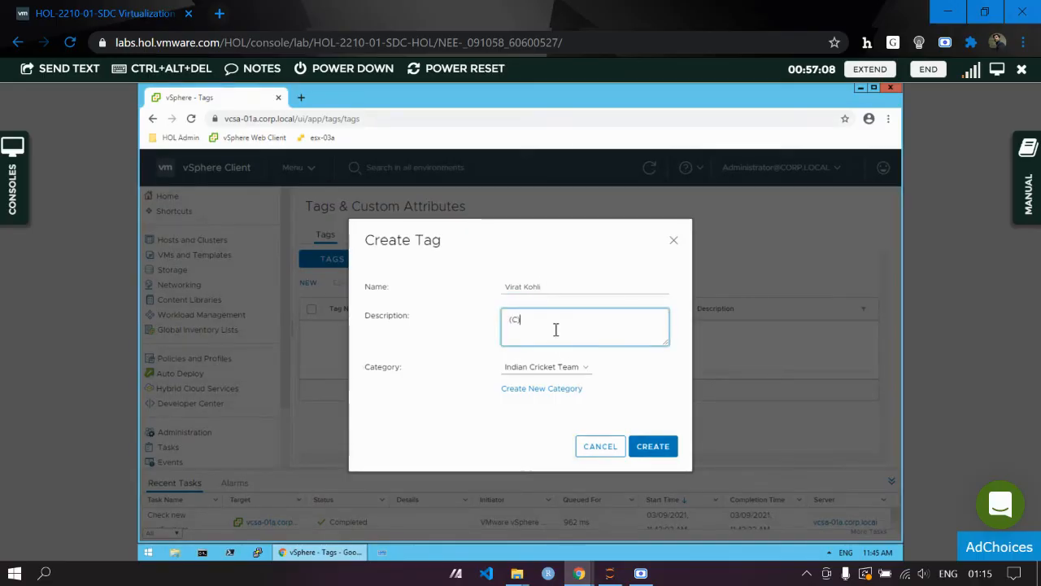
left_click(584, 370)
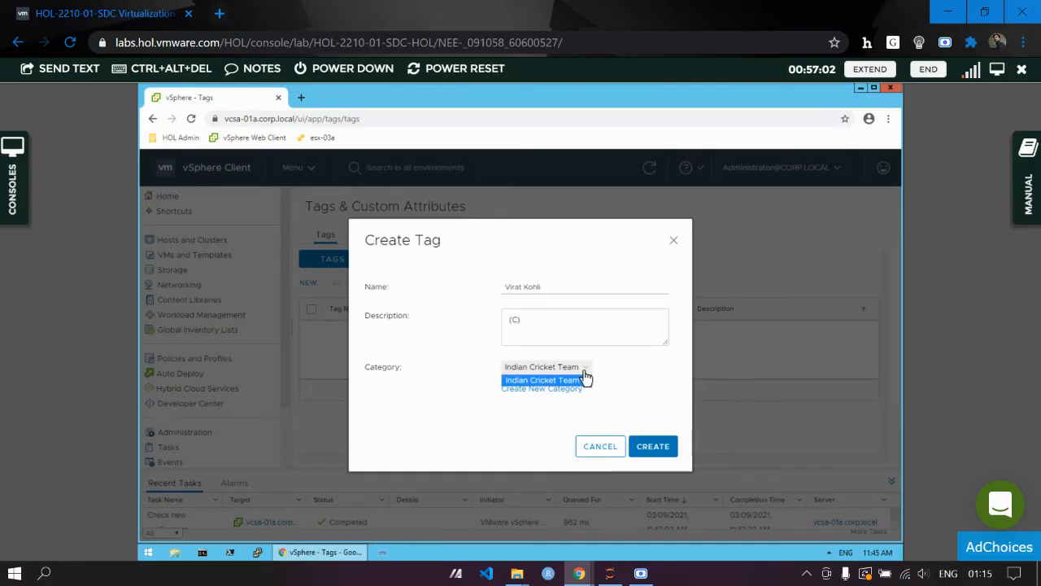
left_click(584, 377)
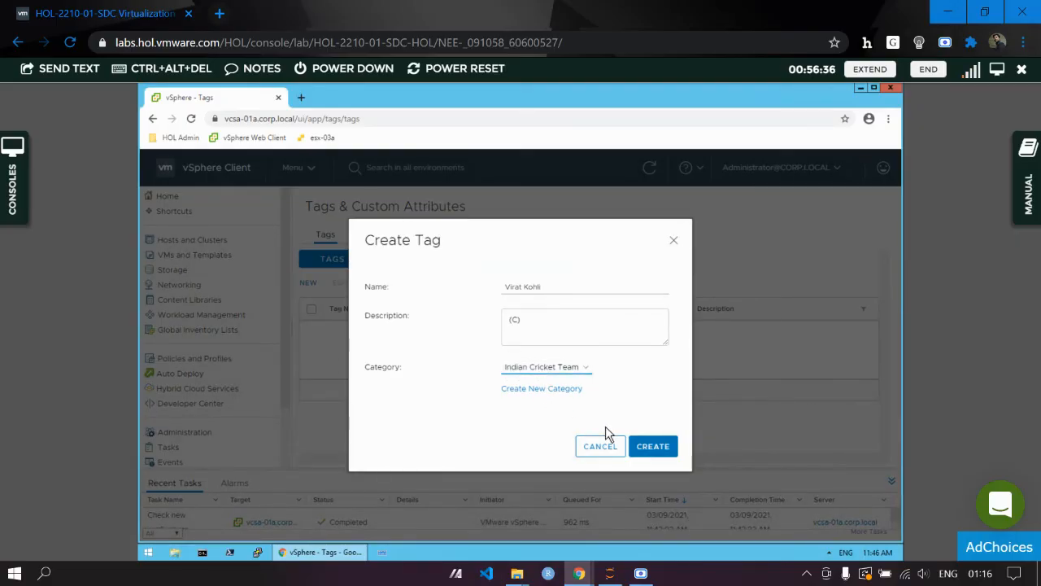
left_click(667, 448)
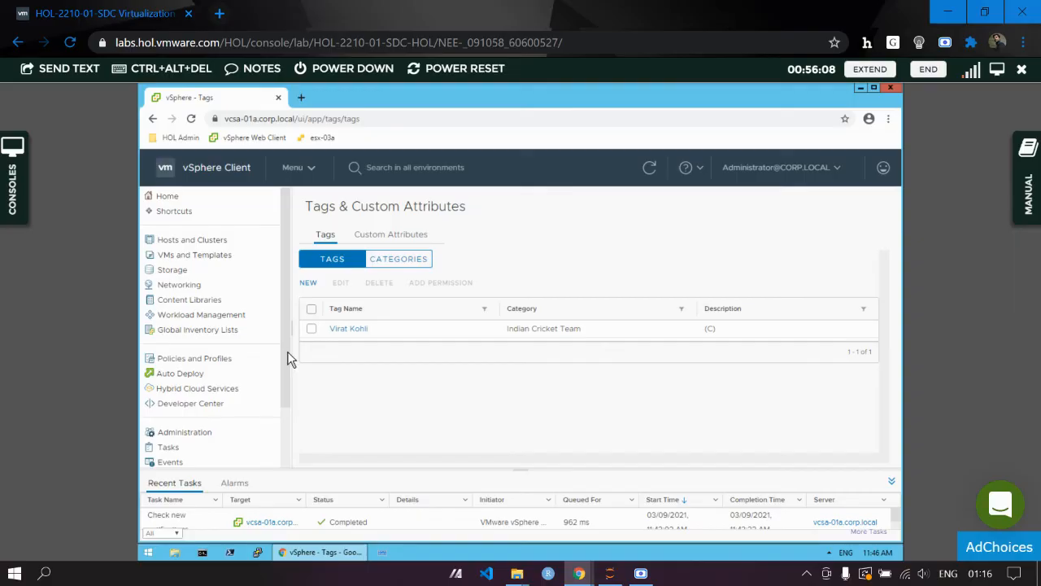
Assign the Virat Kohli tag to the Sample 1 virtual machine from the VMs and Templates inventory.
left_click(212, 257)
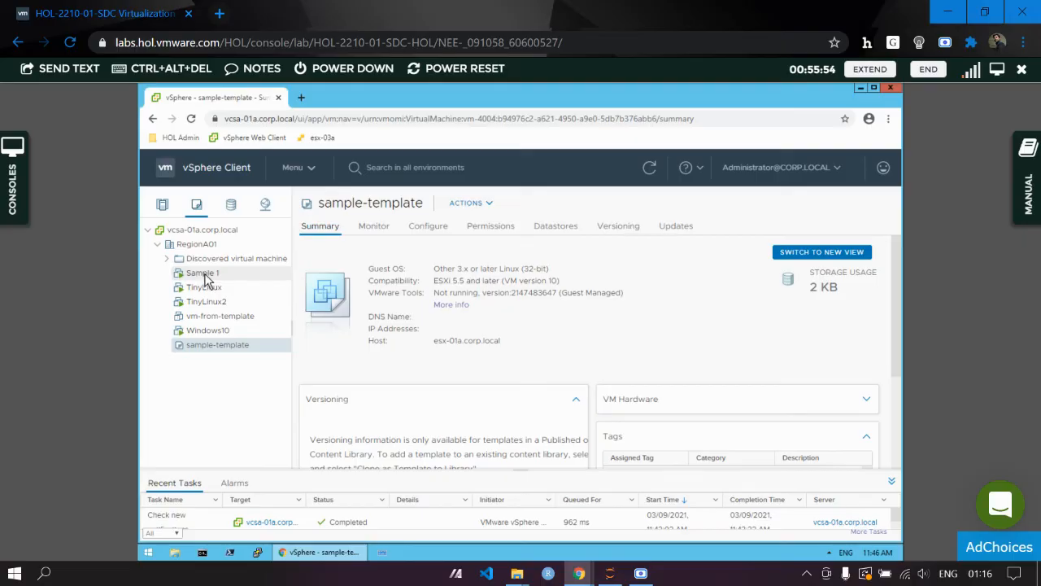
right_click(205, 277)
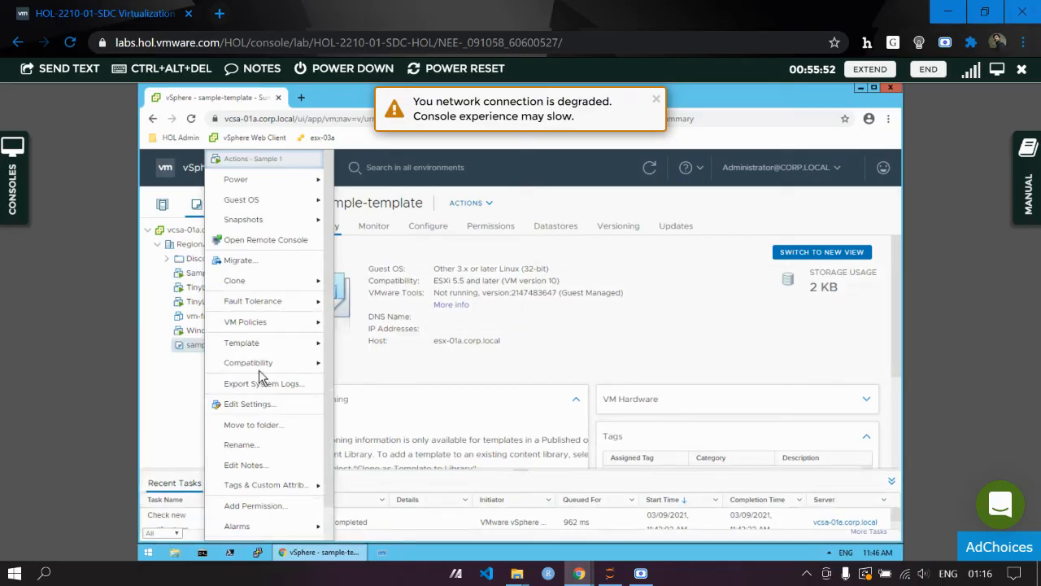
mouse_move(268, 491)
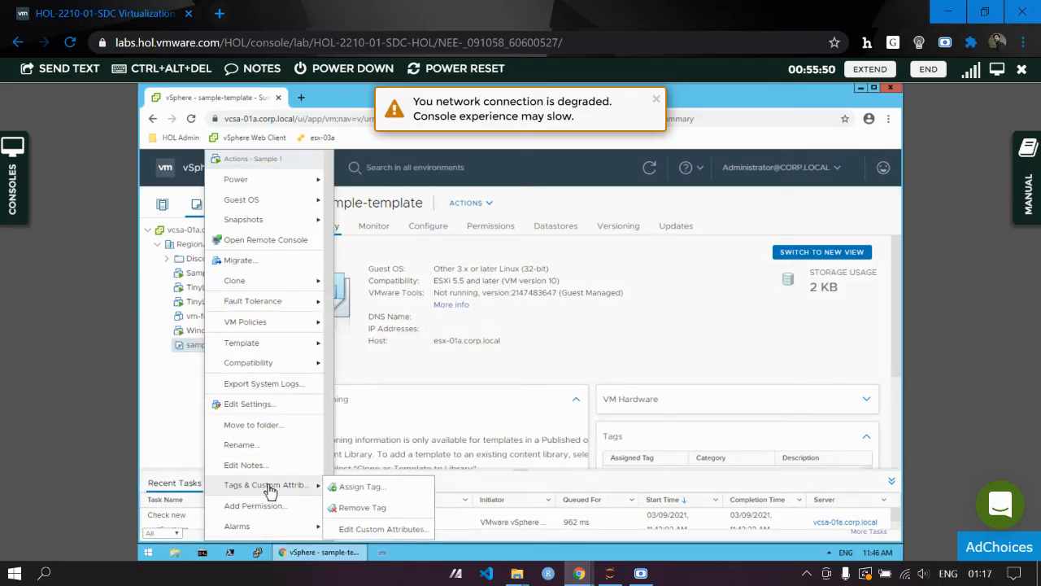
left_click(362, 494)
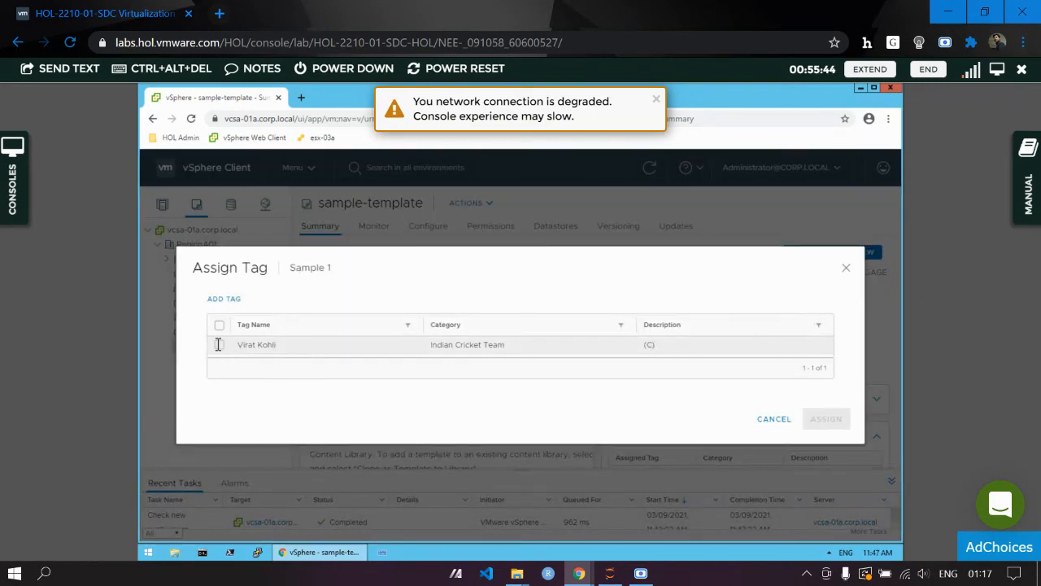
left_click(219, 347)
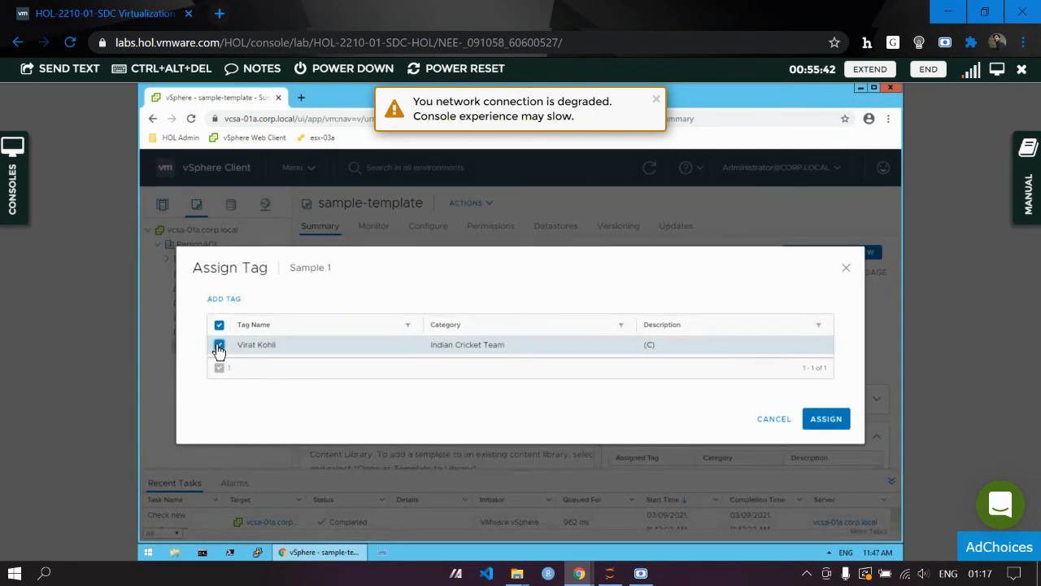
left_click(838, 421)
left_click(656, 99)
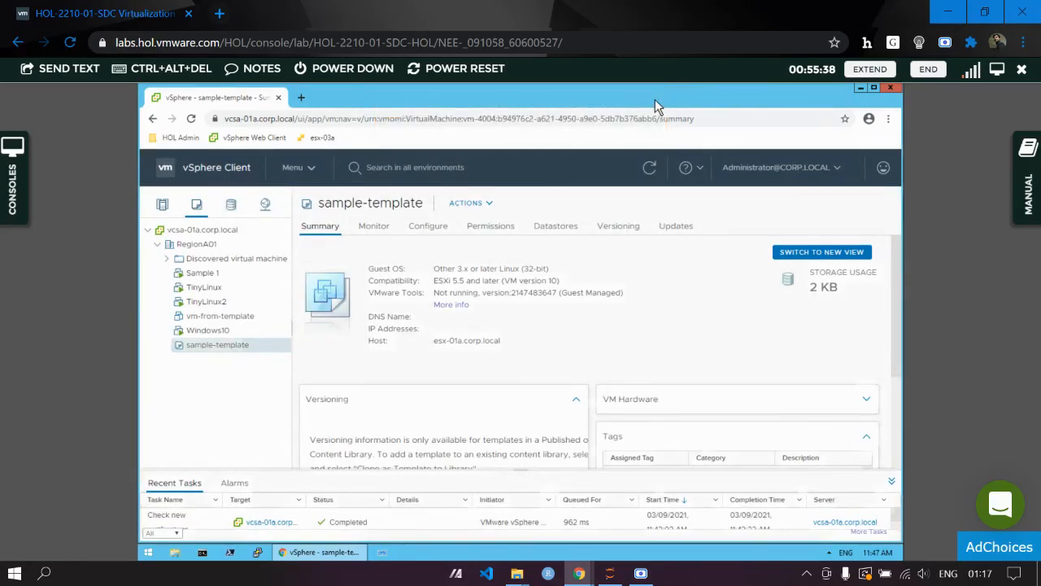
Search all environments for "indi" and open the Indian Cricket Team category.
left_click(466, 167)
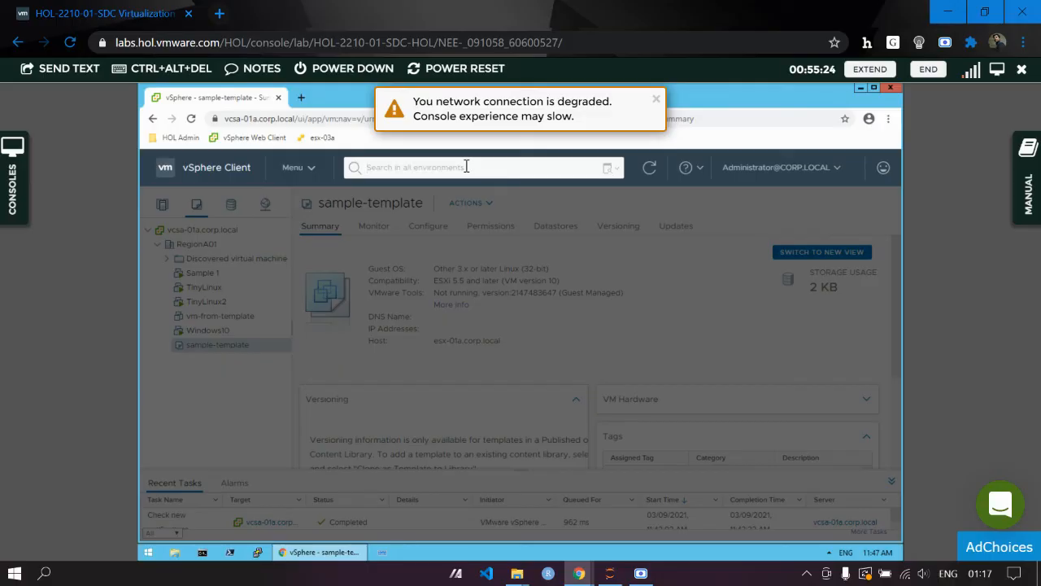
type("indi")
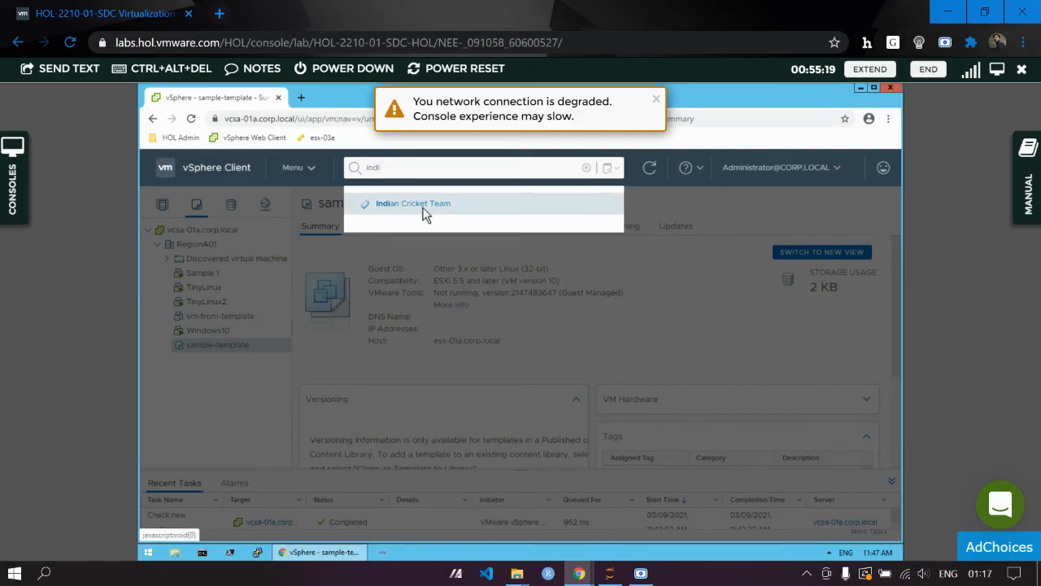
left_click(424, 211)
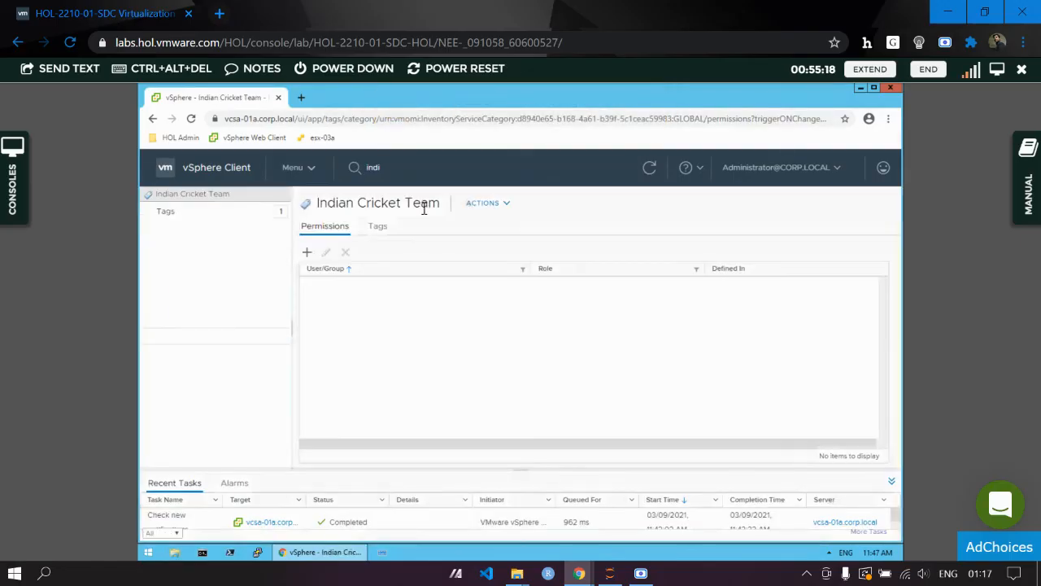
View the category's tags, open the Virat Kohli tag and list the objects it is assigned to.
left_click(379, 229)
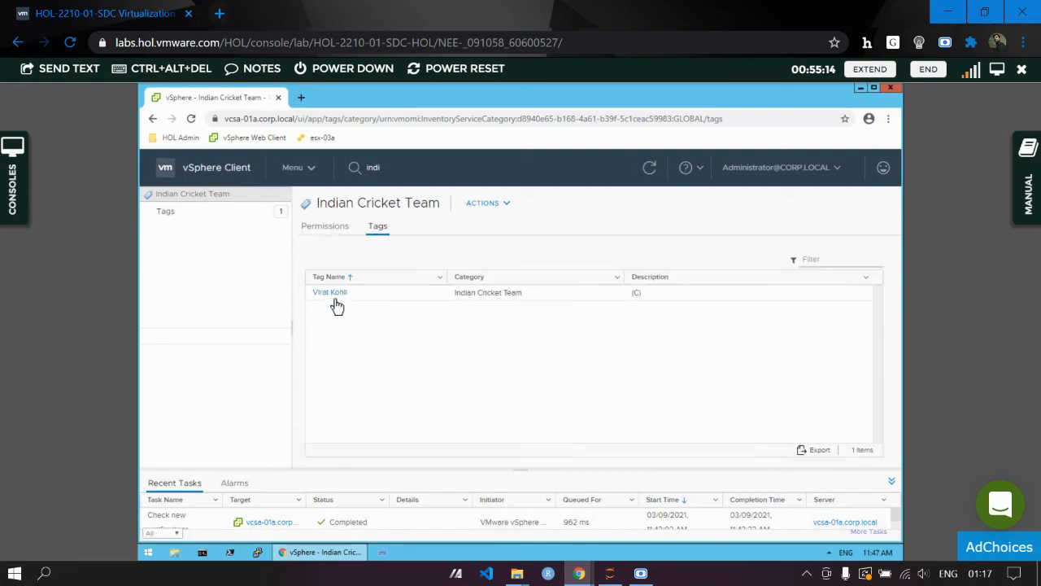
left_click(334, 299)
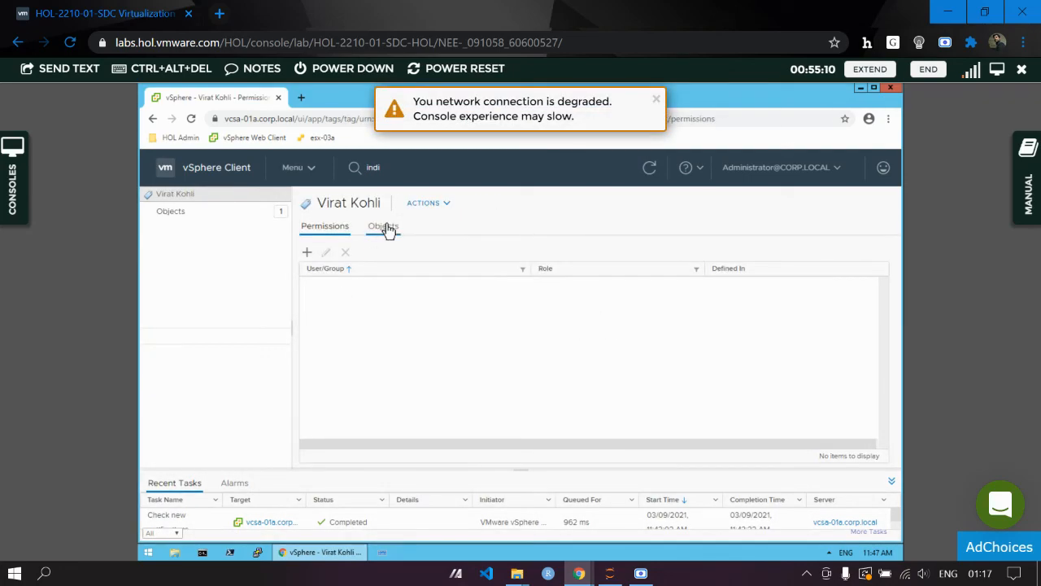
left_click(387, 230)
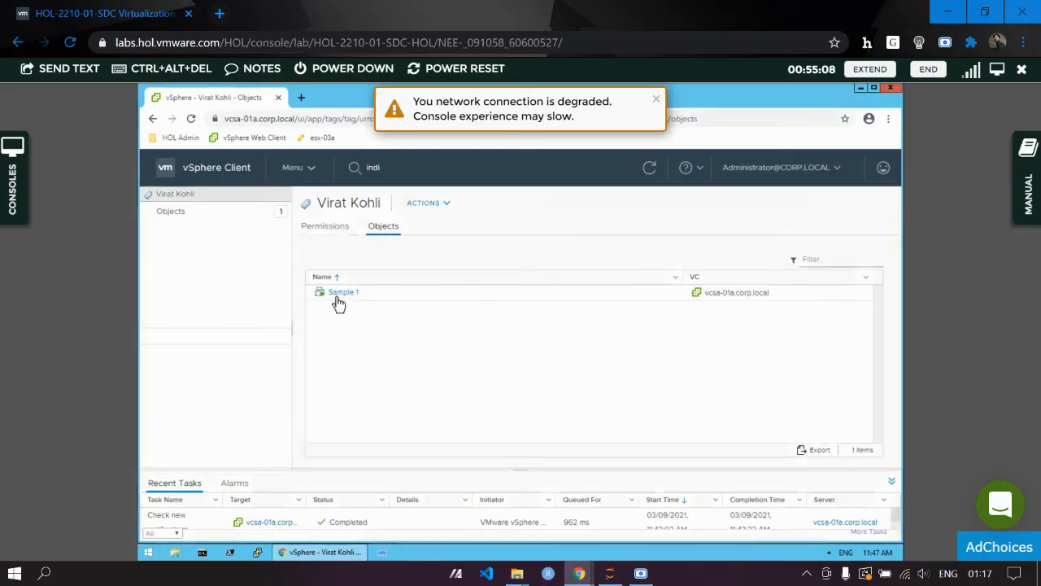
Search all environments for "virat" and open the Virat Kohli tag from the results to check its assigned objects.
left_click(476, 171)
key("BackSpace")
key("BackSpace")
key("BackSpace")
key("BackSpace")
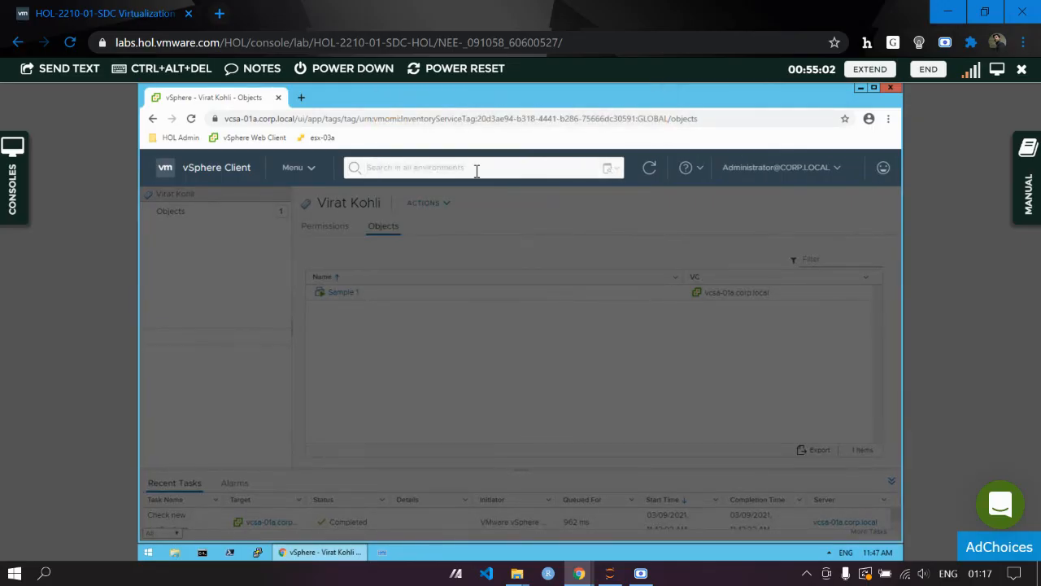
type("virat")
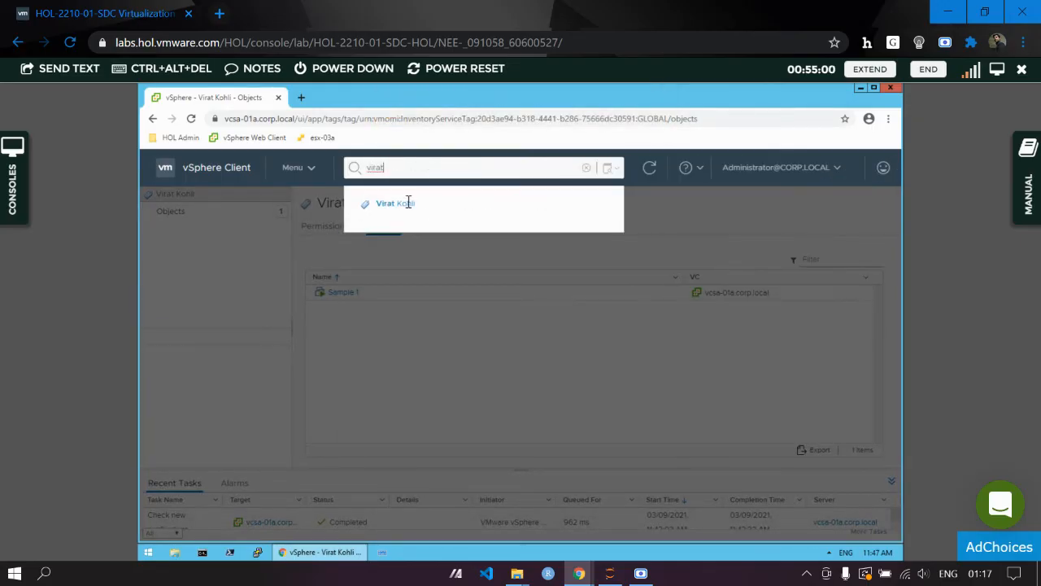
left_click(394, 204)
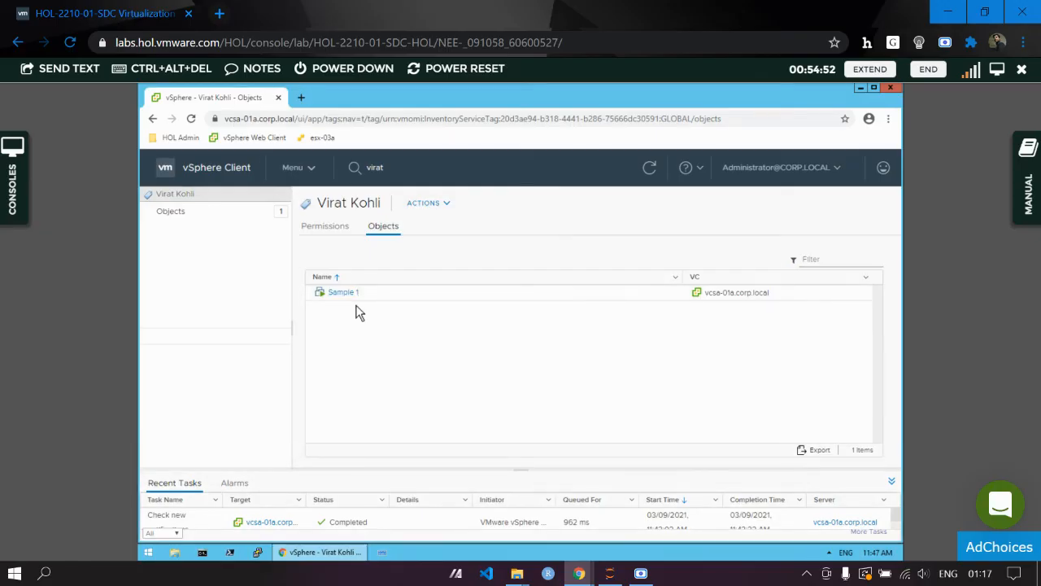
Remove the Virat Kohli tag from the Sample 1 virtual machine in the VMs and Templates inventory.
left_click(232, 168)
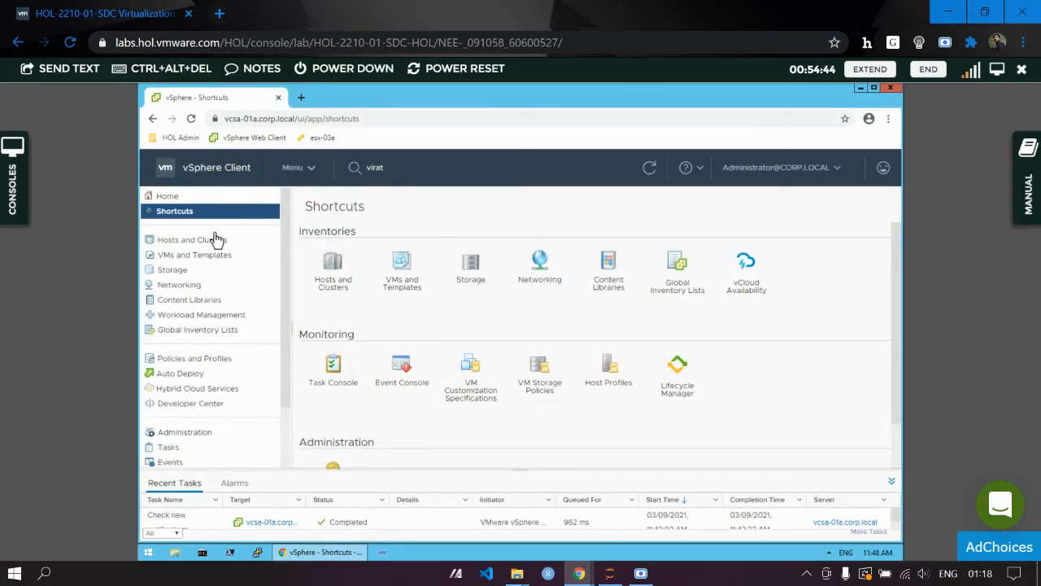
left_click(204, 258)
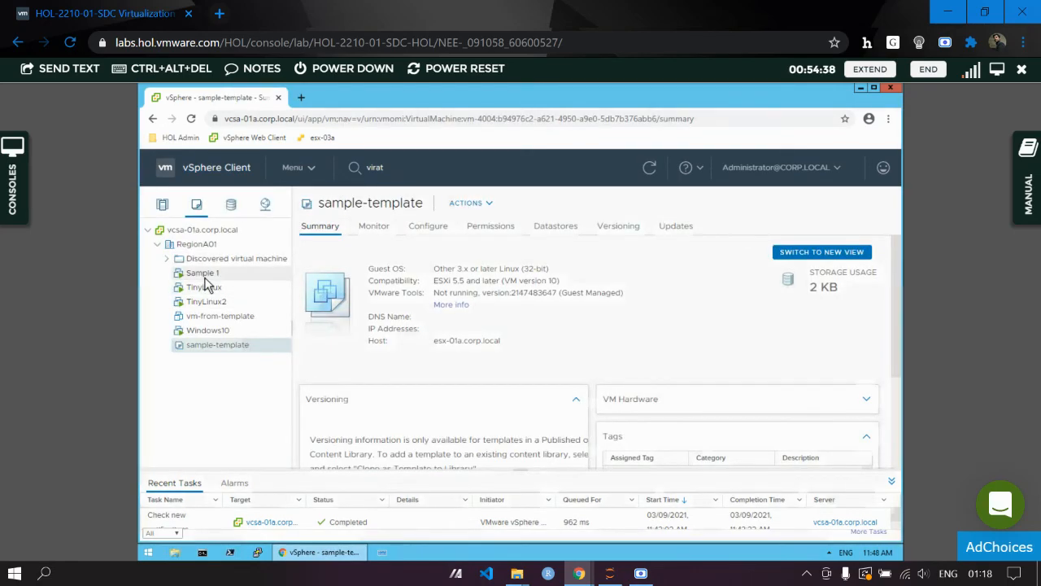
right_click(204, 277)
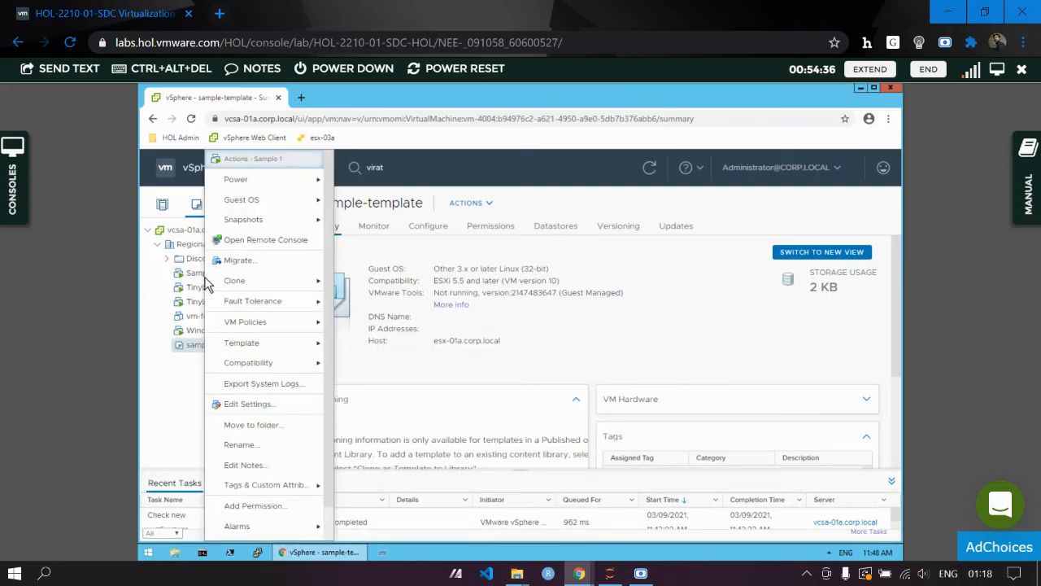
mouse_move(255, 487)
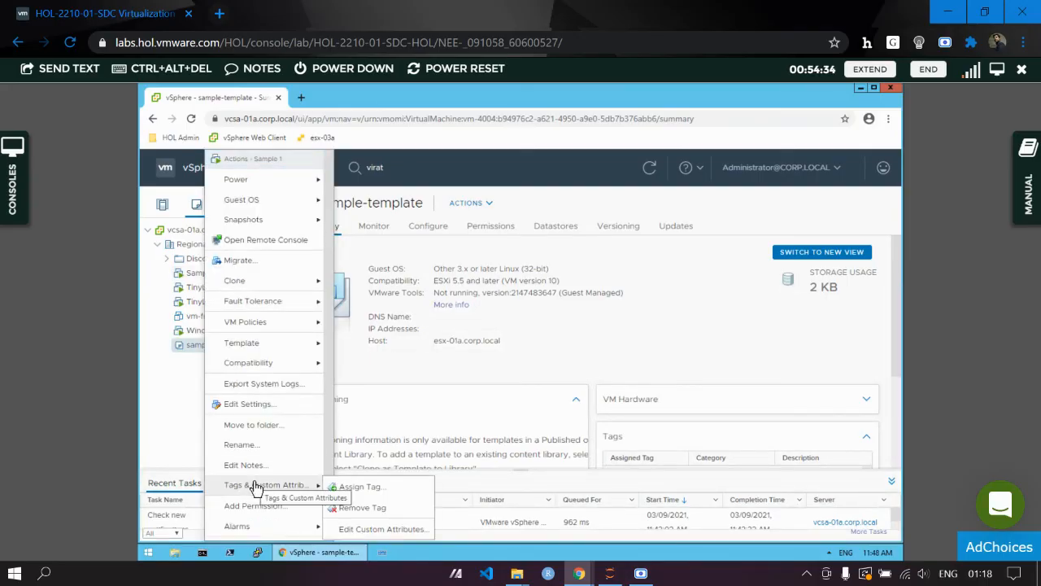
left_click(372, 513)
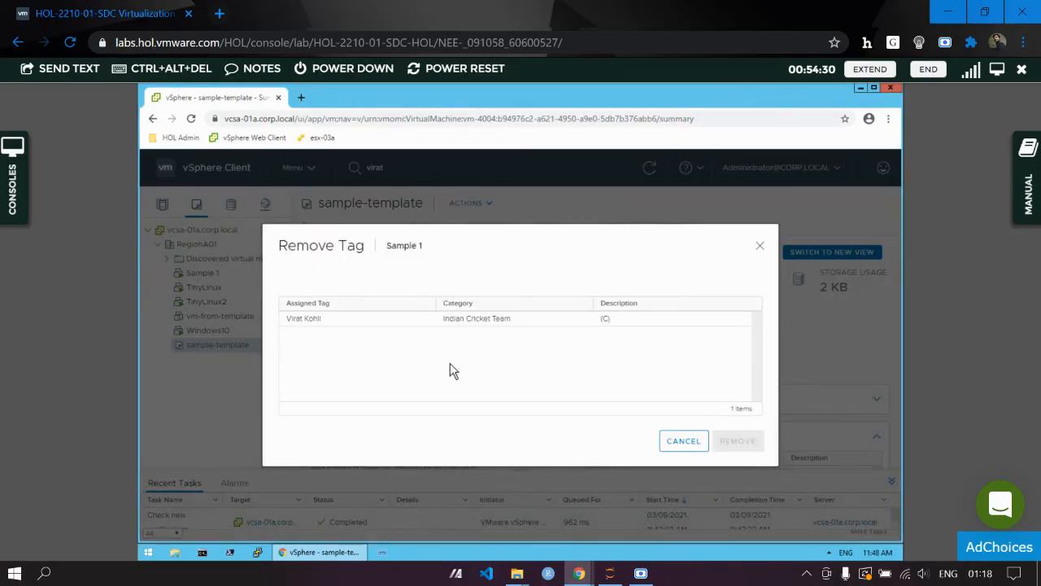
left_click(320, 322)
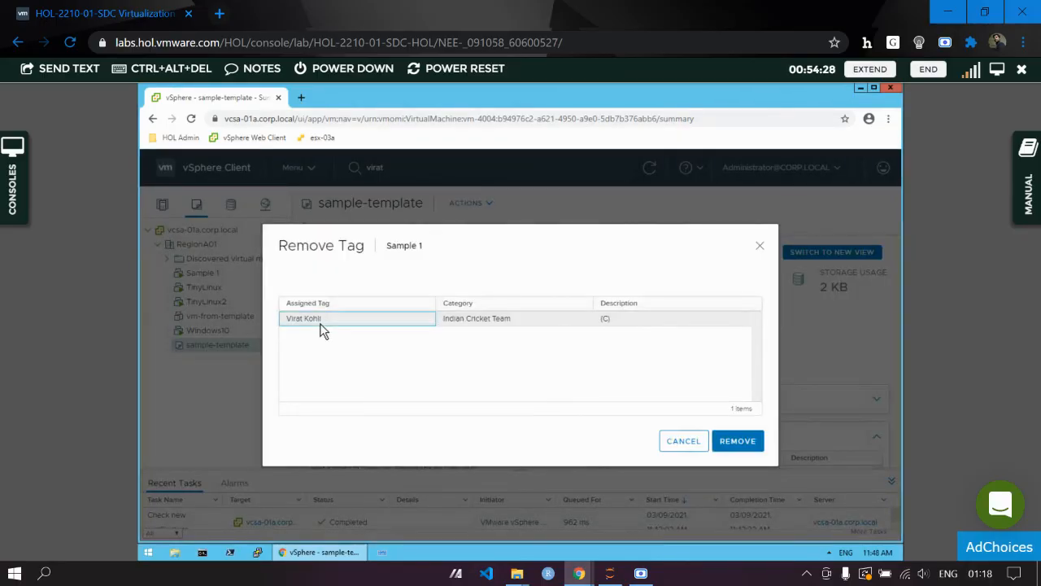
left_click(749, 443)
left_click(750, 446)
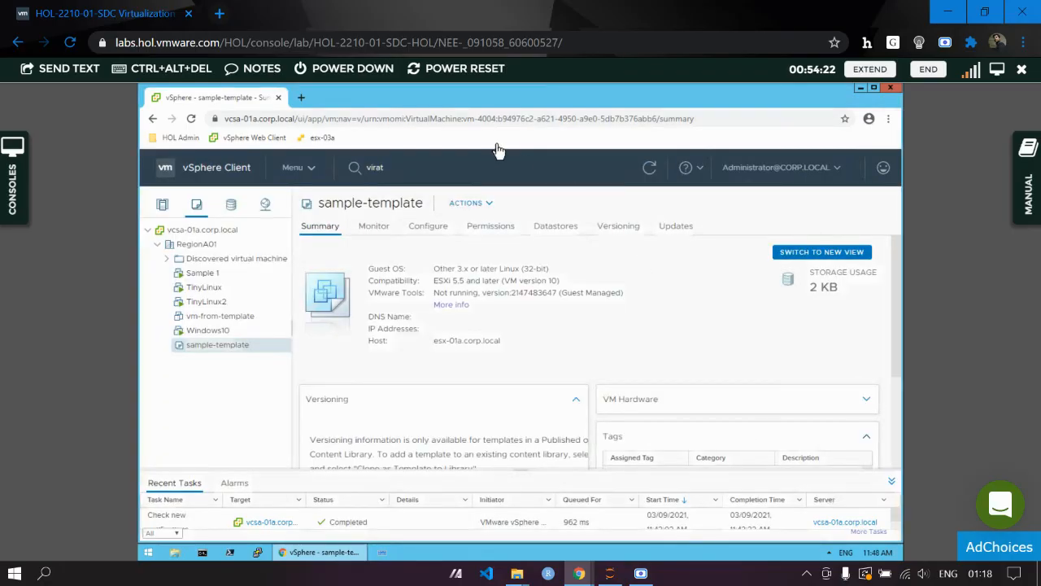
Reopen the Virat Kohli tag from the "virat" search and check its list of assigned objects.
left_click(480, 166)
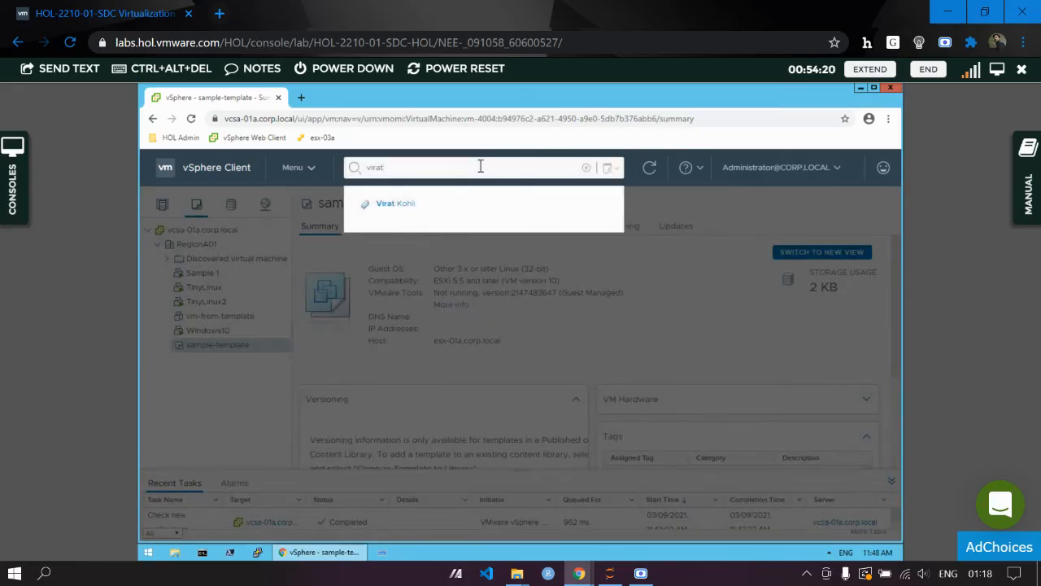
left_click(381, 208)
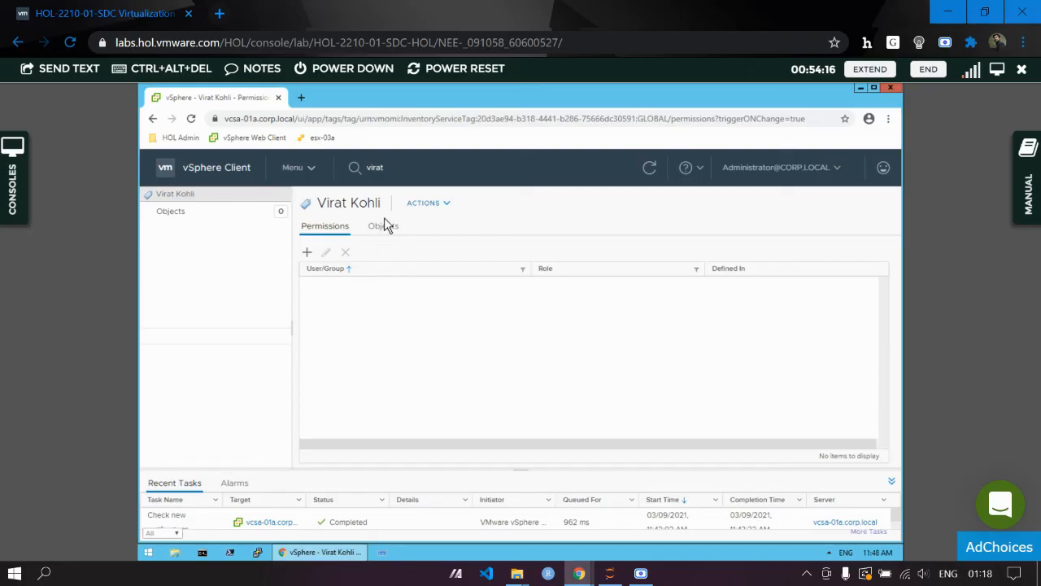
left_click(386, 225)
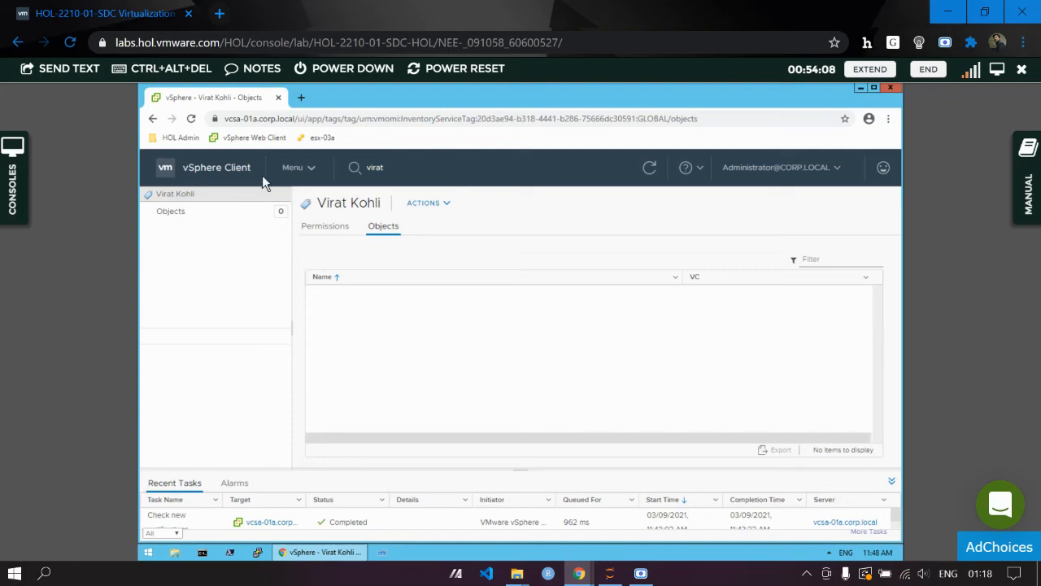
Look over the Home page and its navigation entries, and return to the VMs and Templates inventory.
left_click(167, 169)
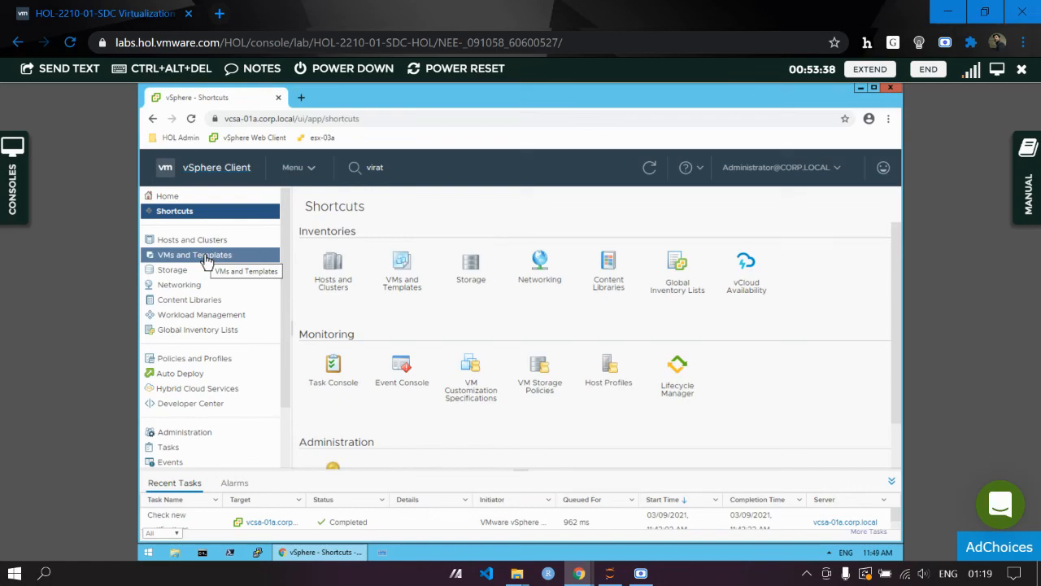
left_click(166, 197)
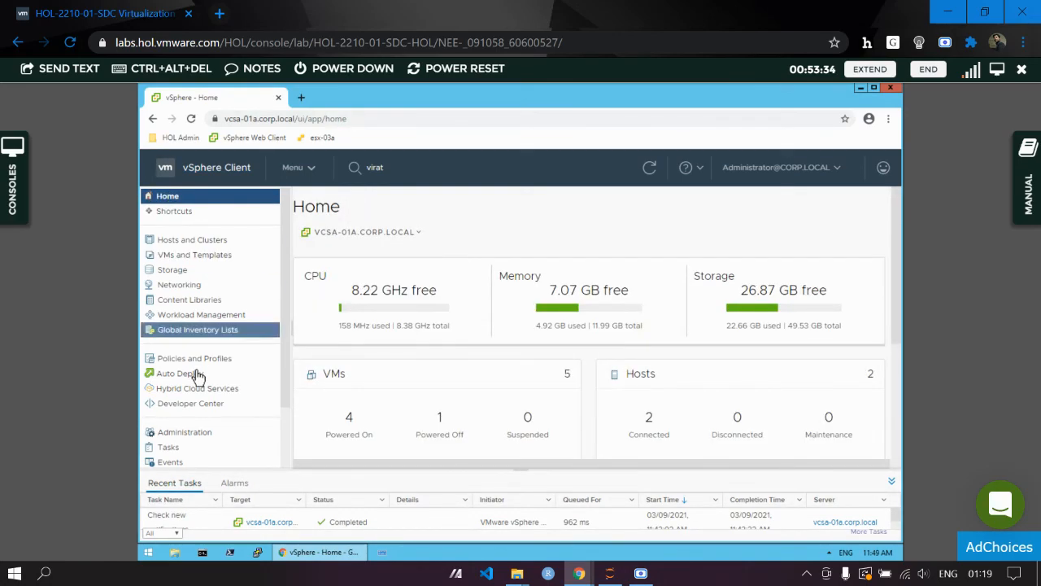
scroll(198, 375, "down", 2)
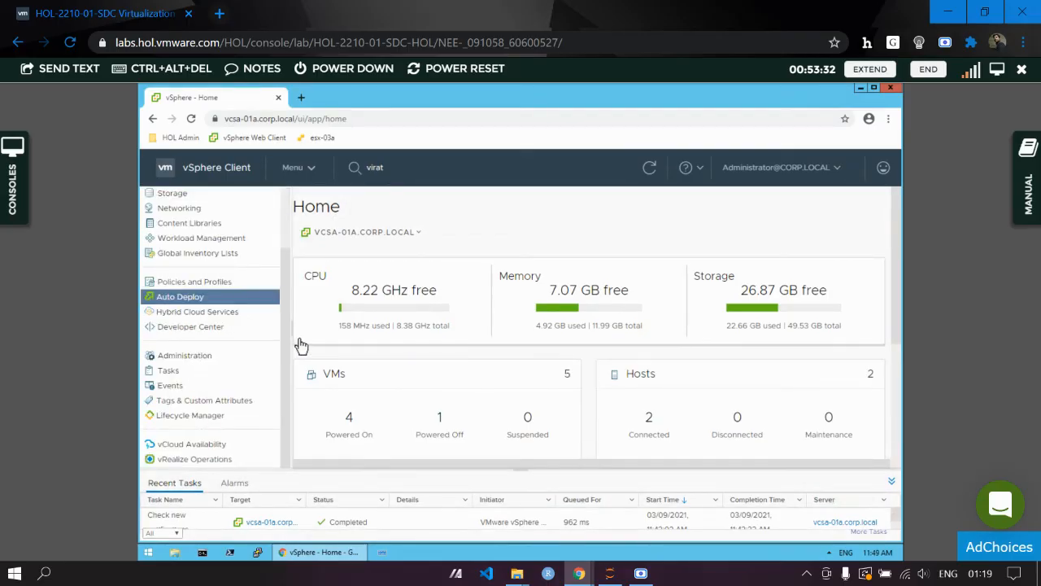
scroll(287, 282, "up", 2)
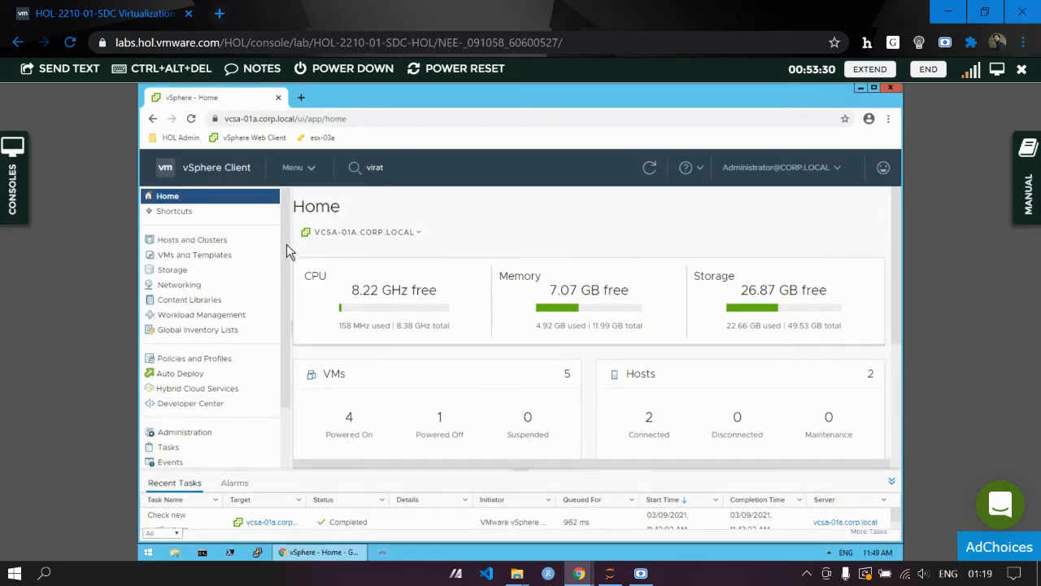
scroll(297, 422, "down", 2)
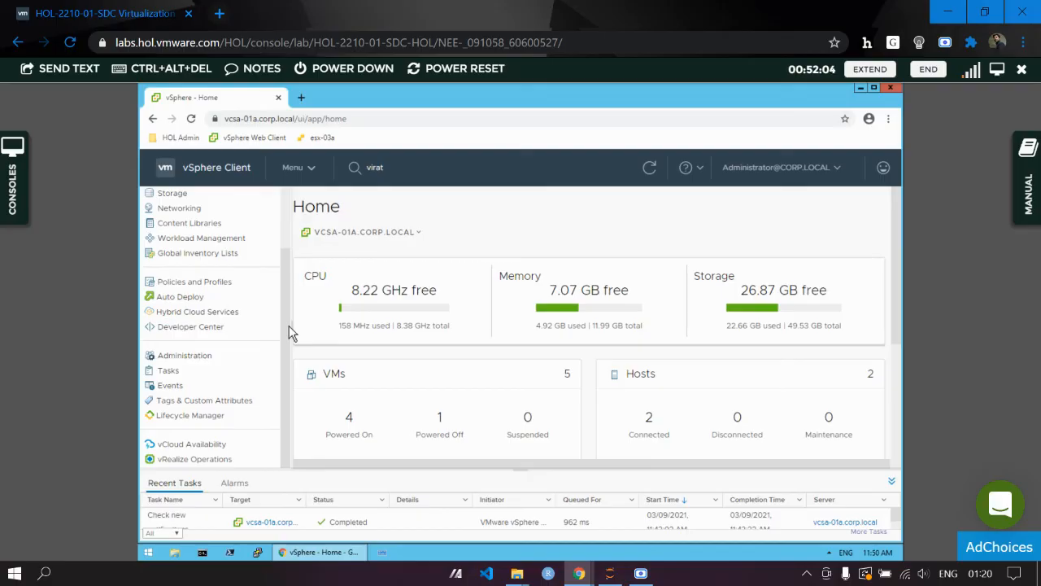
left_click(286, 207)
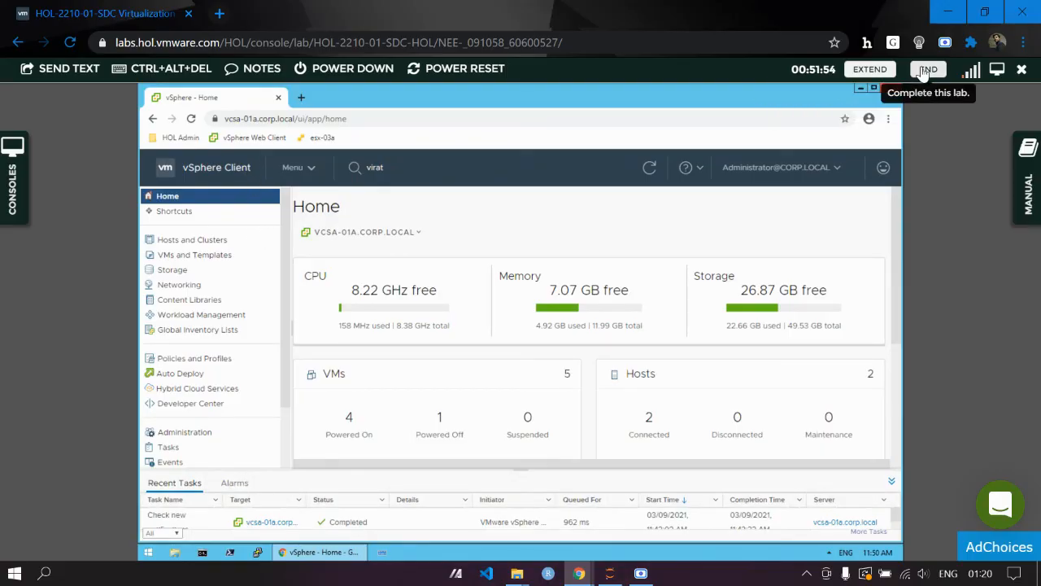
left_click(172, 256)
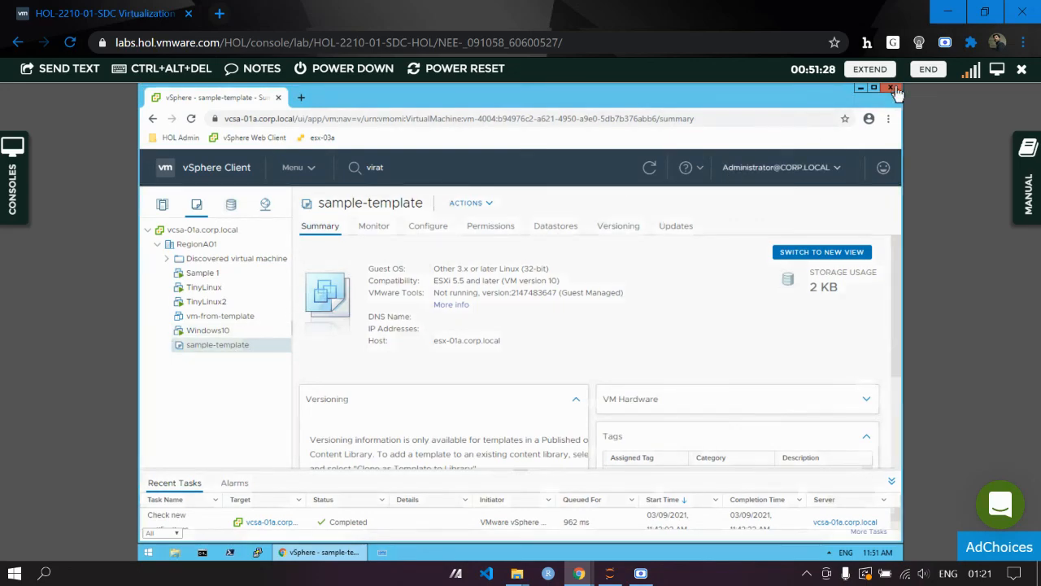
End the current lab, dismiss the survey and look through the completion page.
left_click(927, 69)
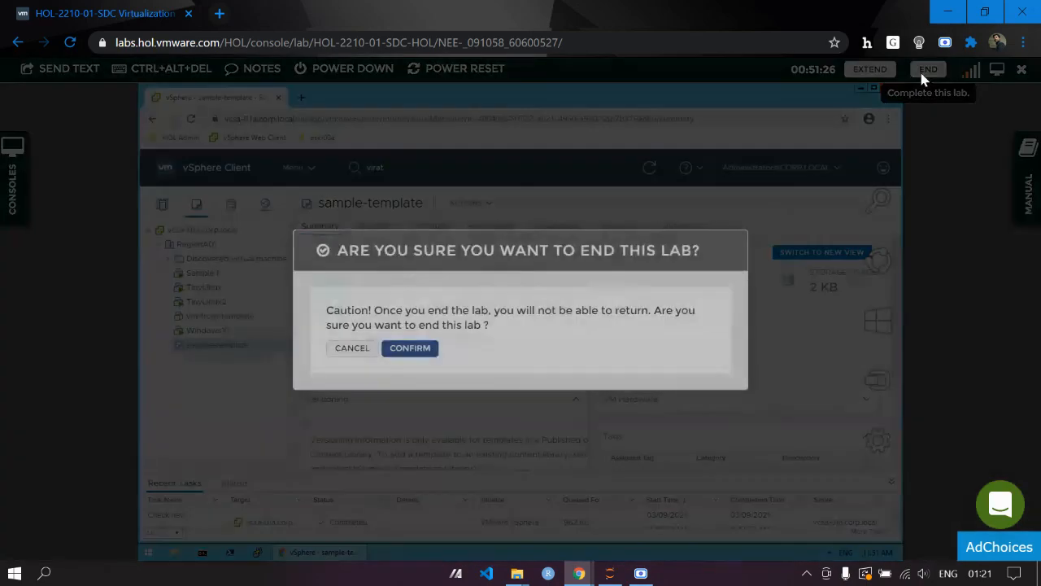
left_click(410, 348)
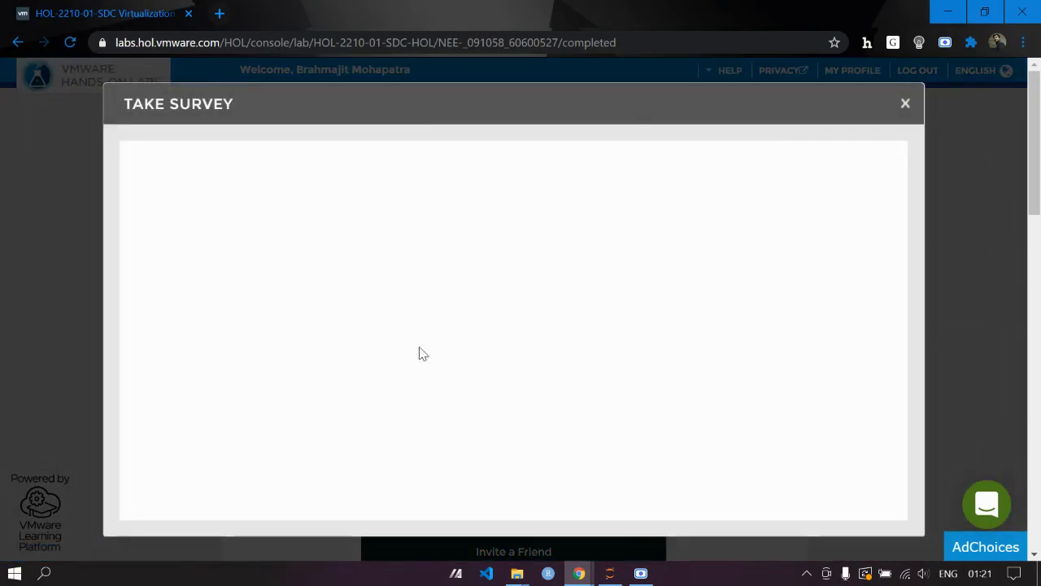
left_click(905, 104)
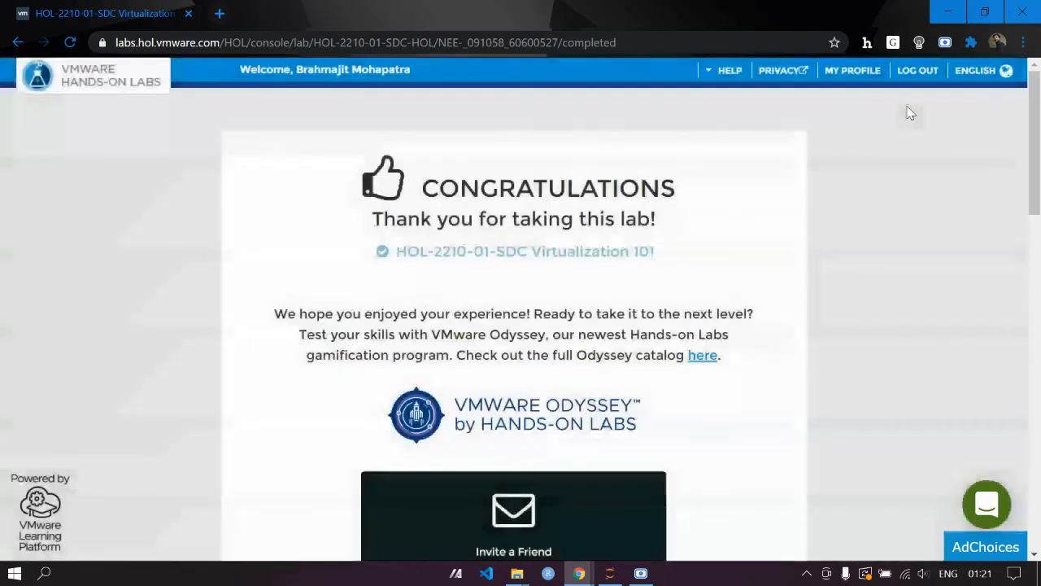
scroll(693, 246, "down", 10)
scroll(693, 247, "down", 5)
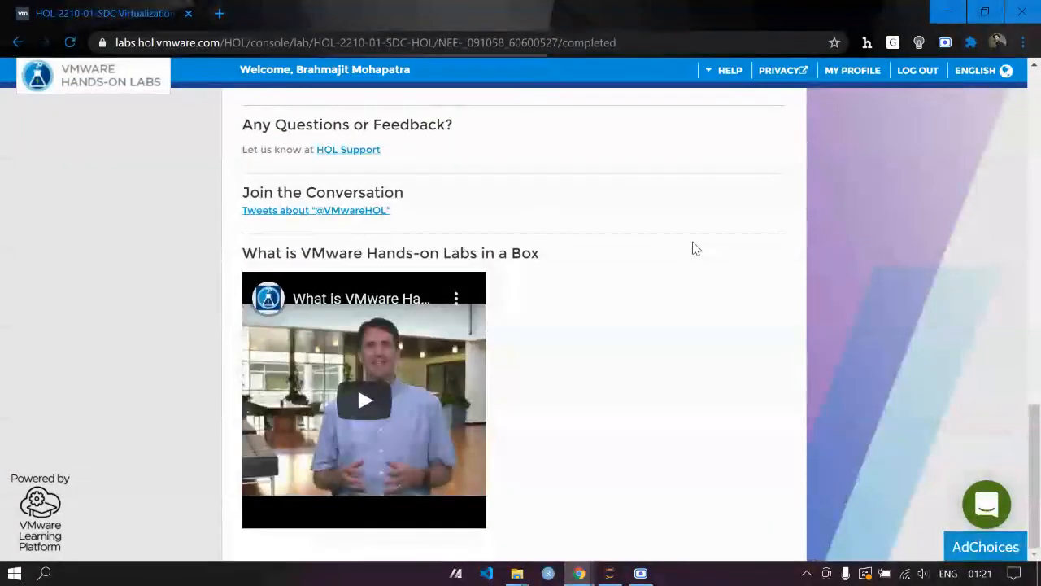
scroll(692, 247, "up", 15)
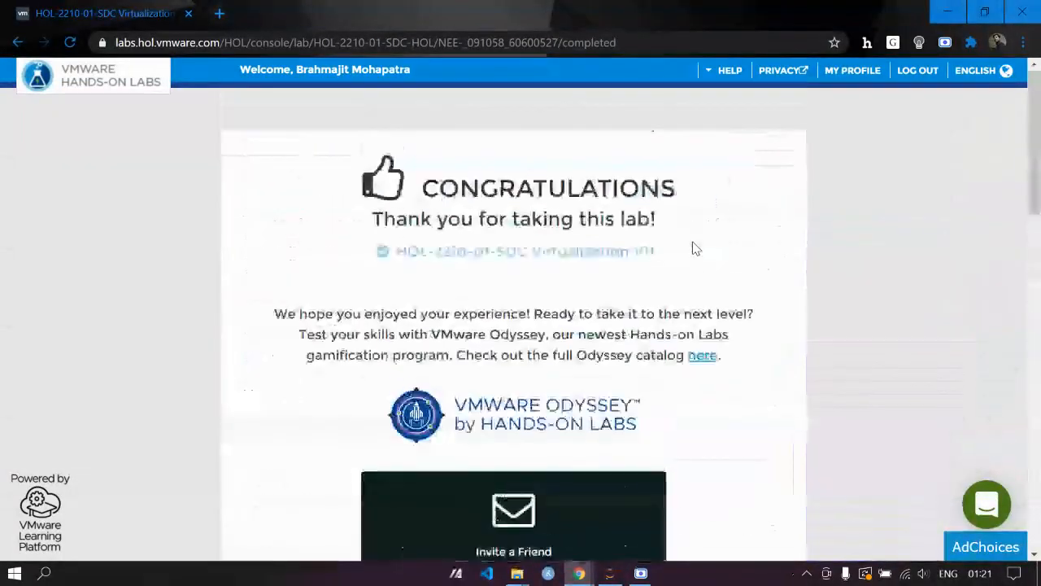
Try to start the ended lab again from its browser compatibility page.
left_click(15, 43)
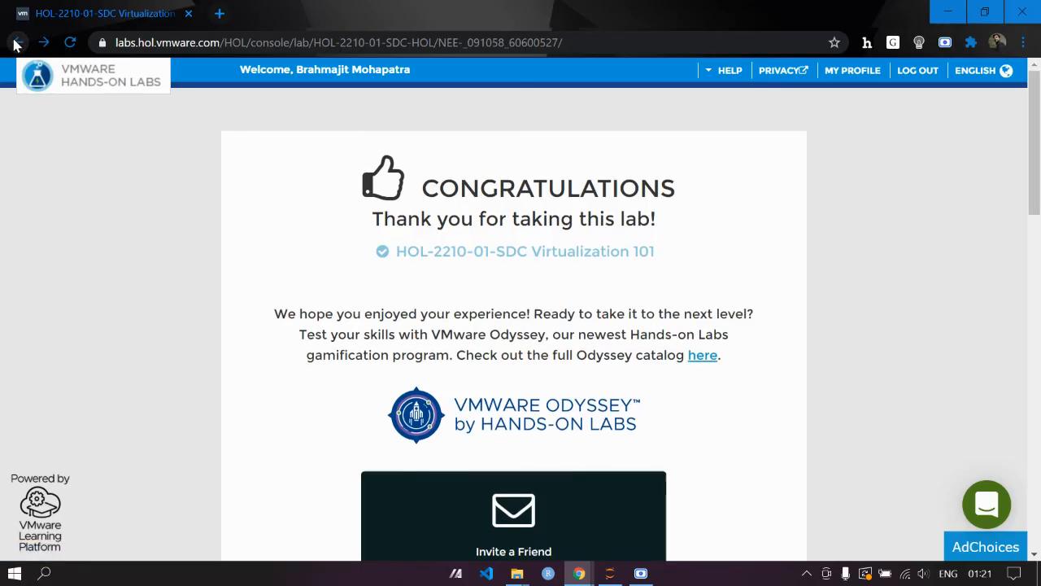
left_click(18, 44)
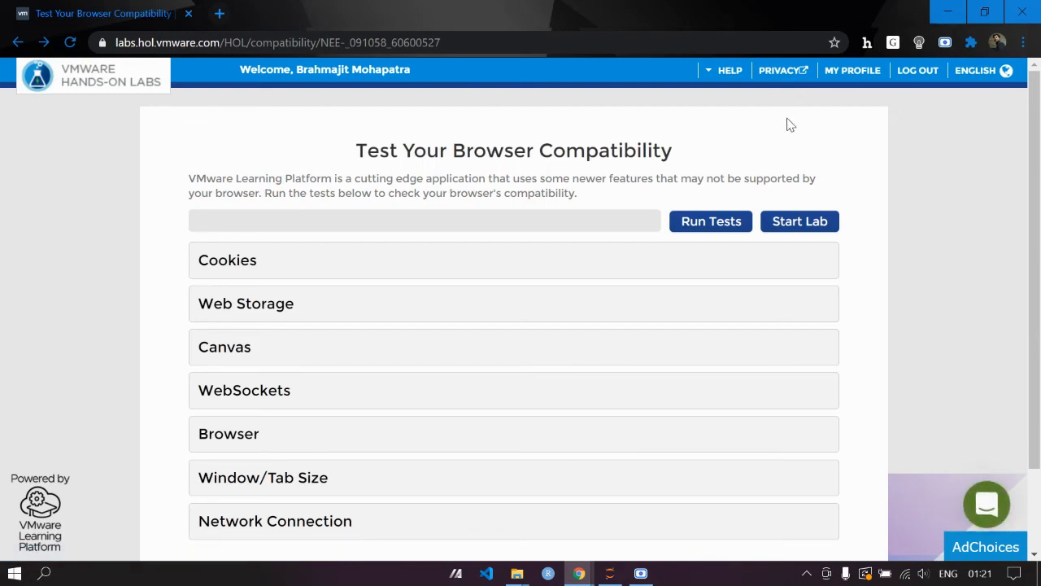
left_click(801, 221)
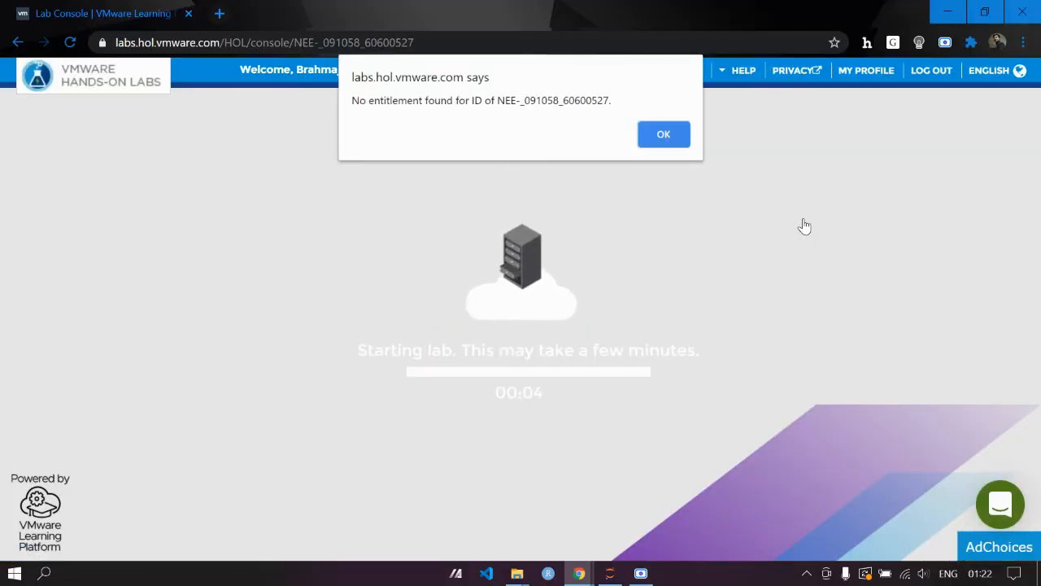
left_click(651, 135)
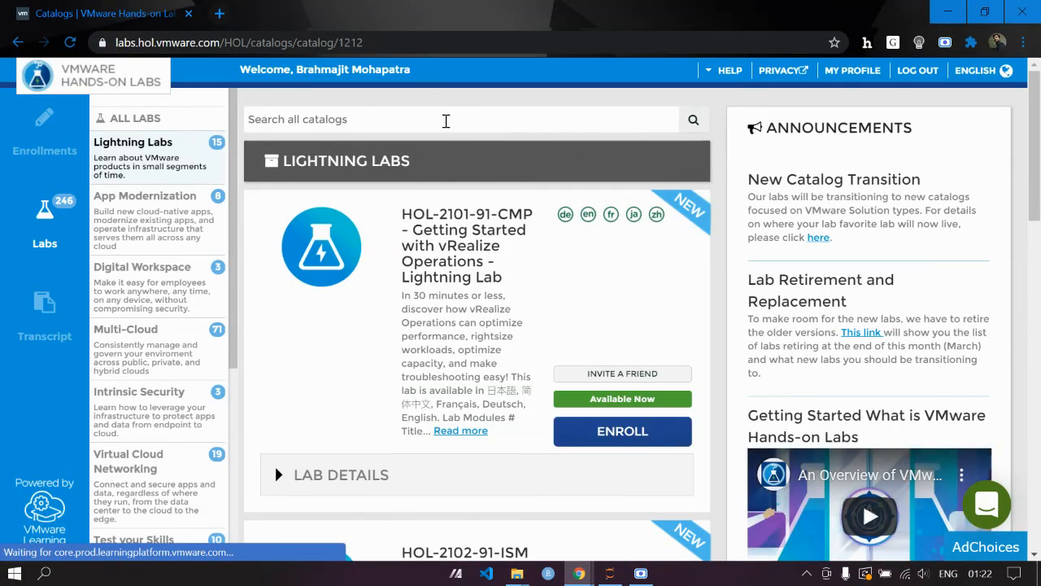
Search the lab catalogs for 2210 and enroll again in HOL-2210-01-SDC Virtualization 101.
left_click(445, 120)
type("2210")
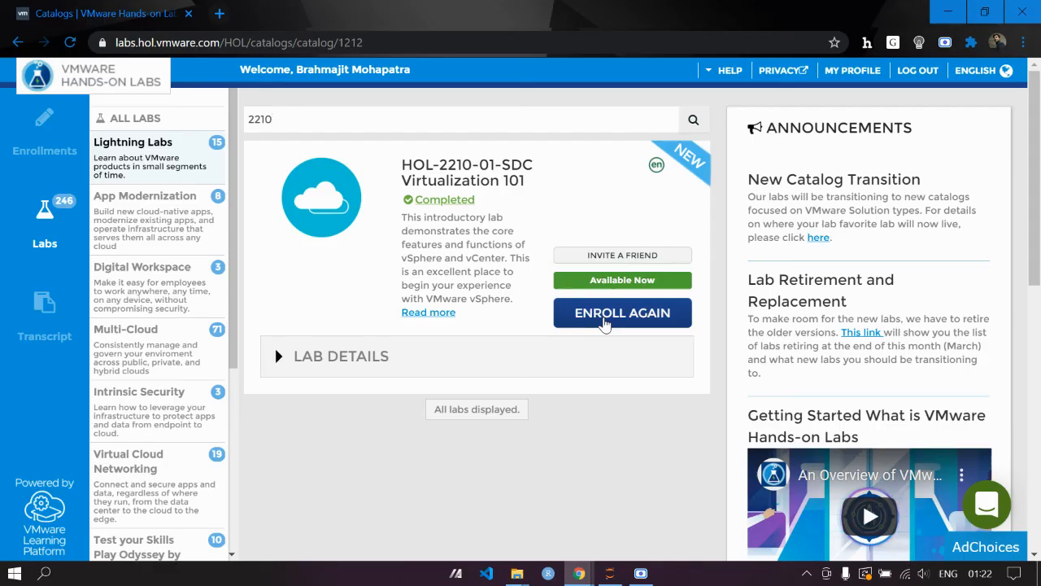
left_click(605, 321)
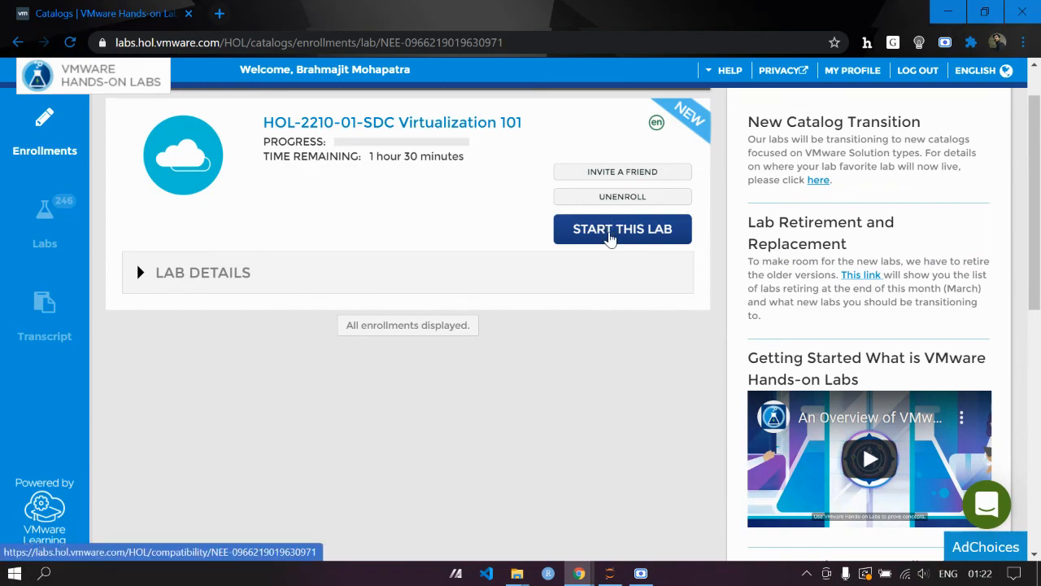
Start the newly enrolled Virtualization 101 lab without running the compatibility tests and close its manual.
left_click(610, 235)
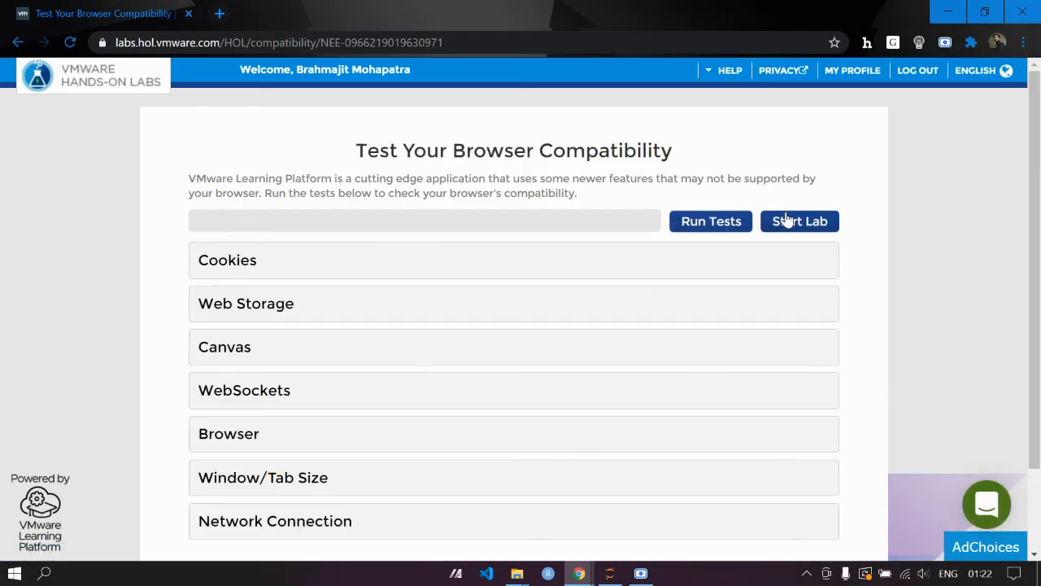
left_click(786, 221)
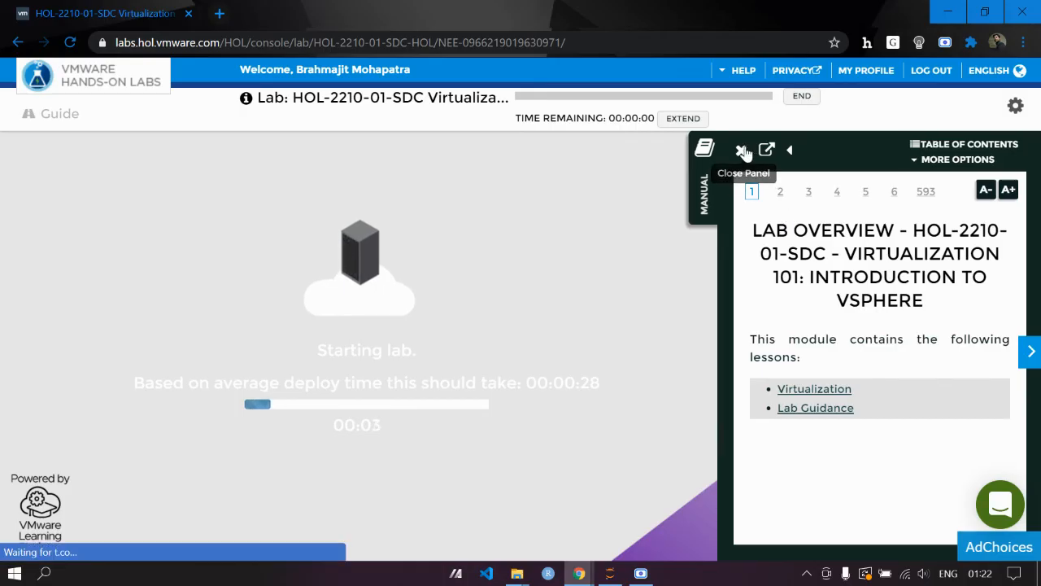
left_click(742, 151)
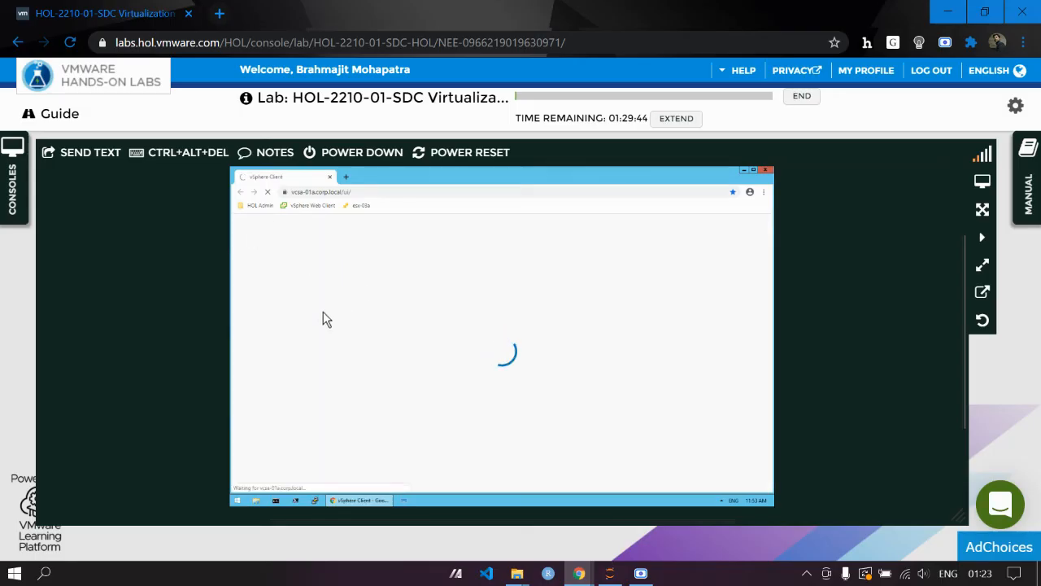
Log in to vSphere using Windows session authentication and show the lab console in full screen.
left_click(261, 366)
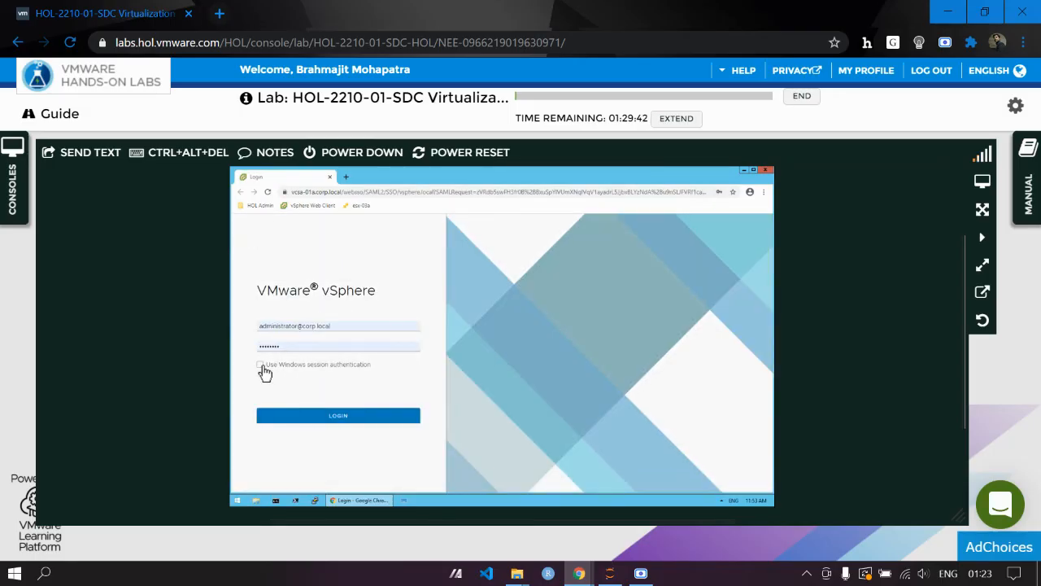
left_click(330, 419)
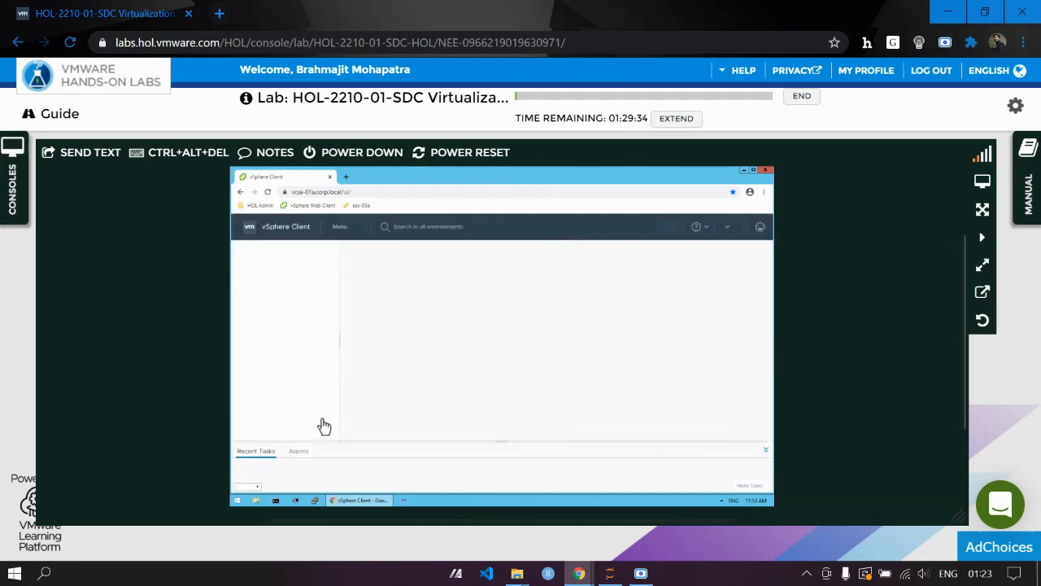
left_click(981, 209)
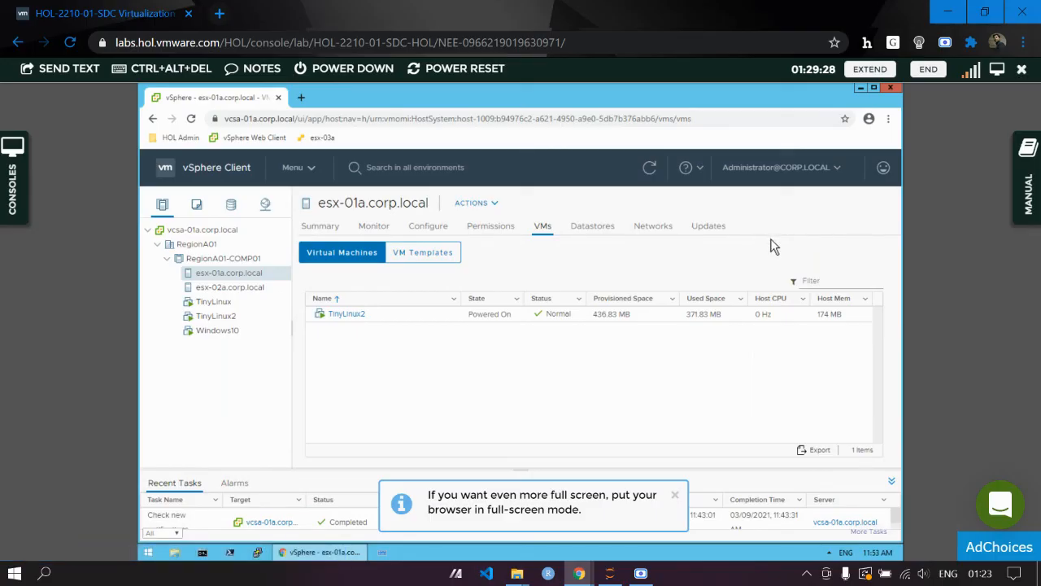